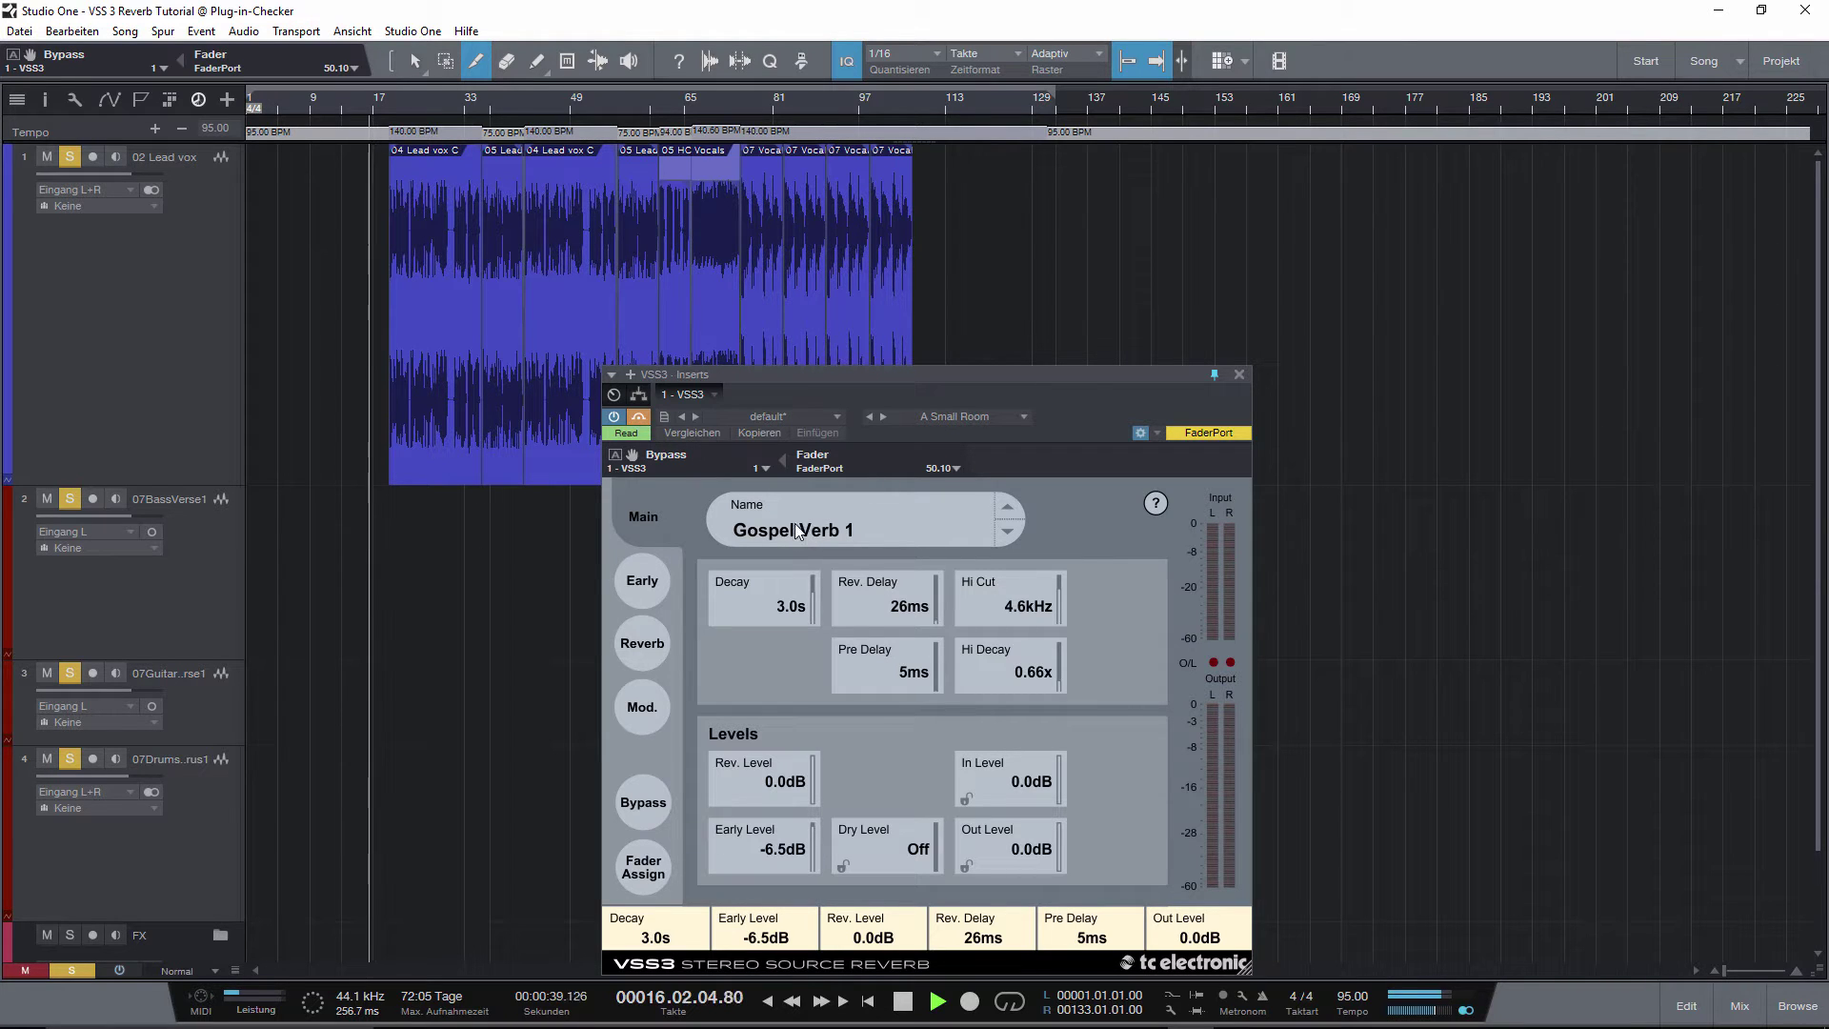
- Activate the bypassed VSS3 reverb on the lead vocal and compare the Gospel Verb 1 sound with the bypassed signal, leaving the reverb active
left_click(639, 419)
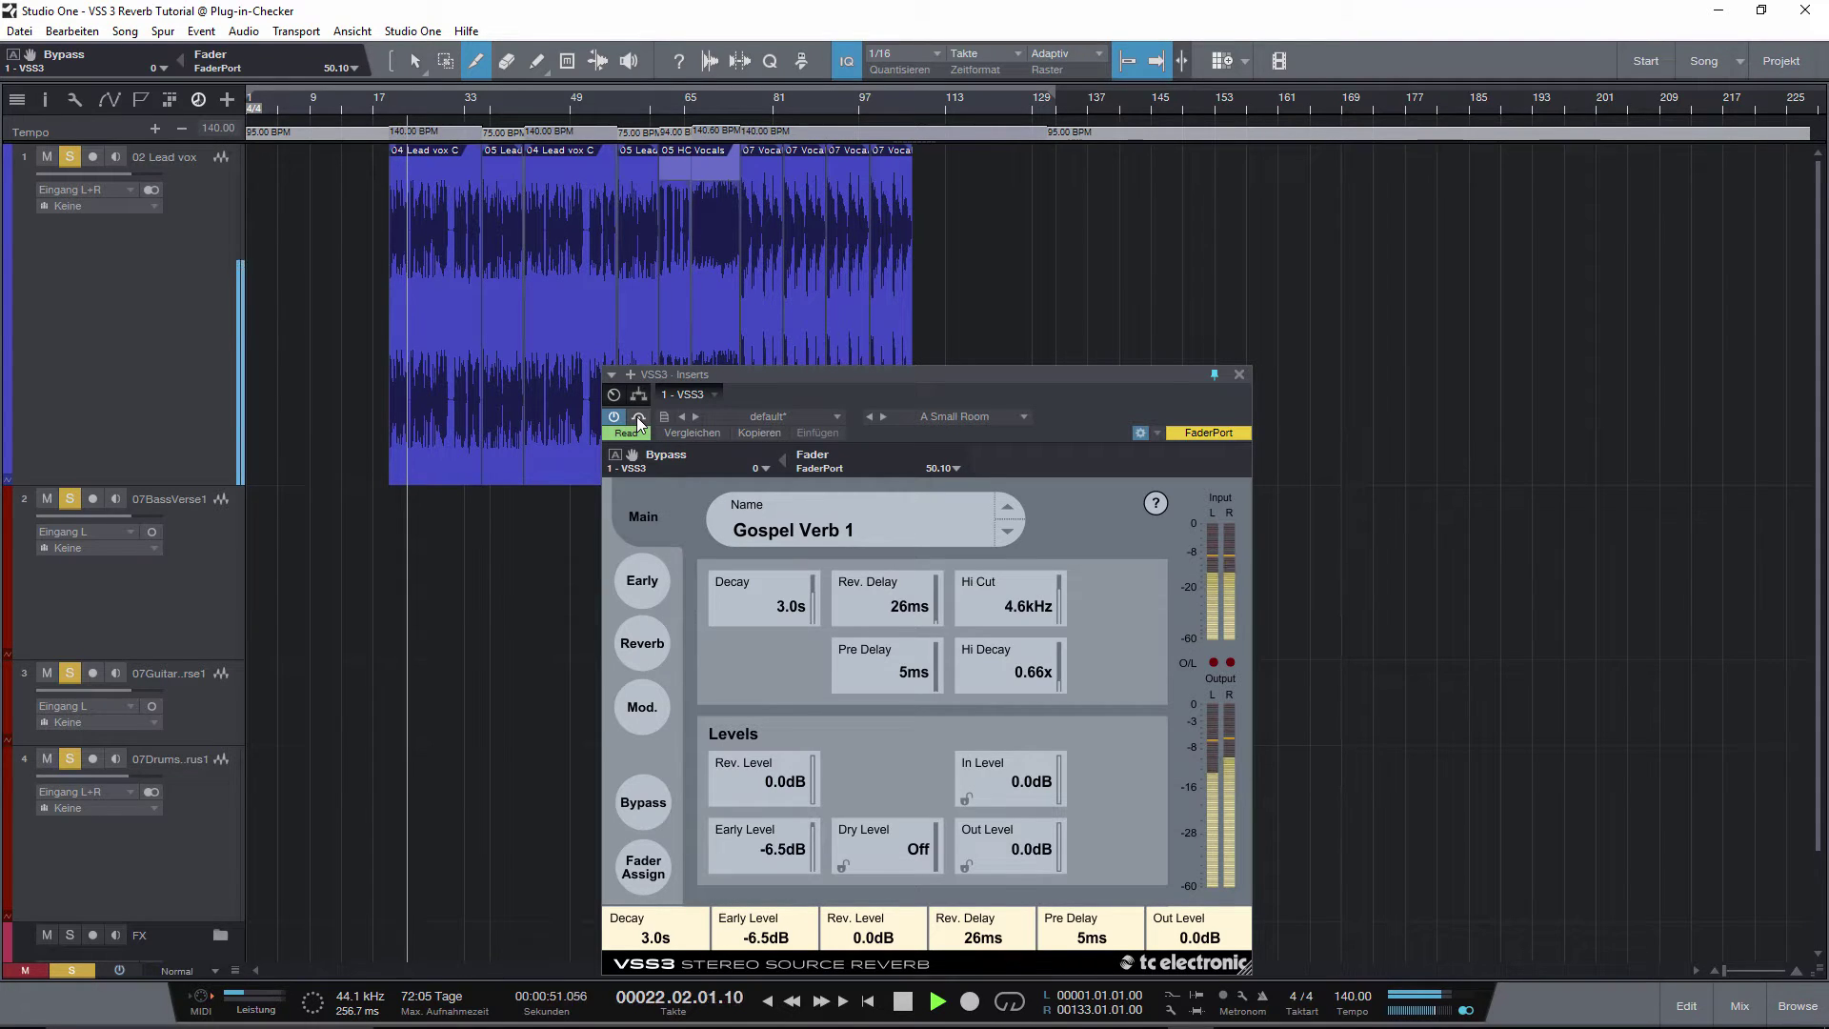
left_click(639, 420)
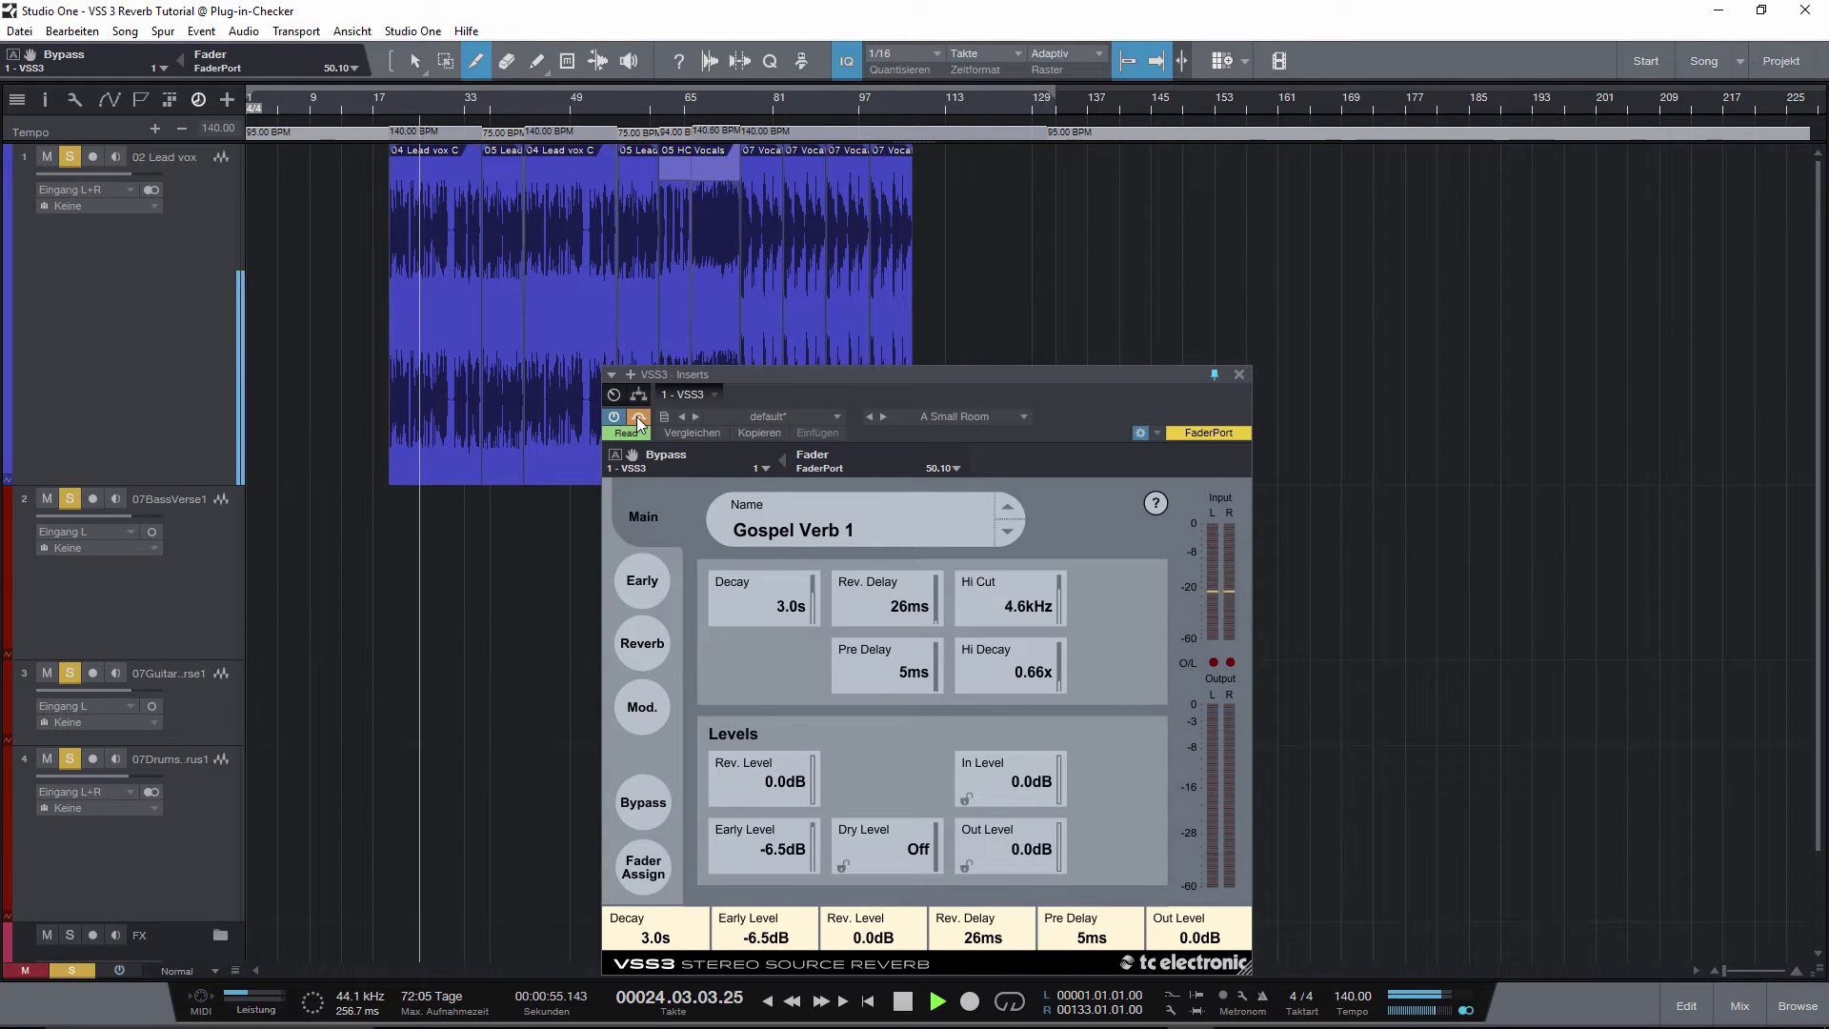
left_click(639, 419)
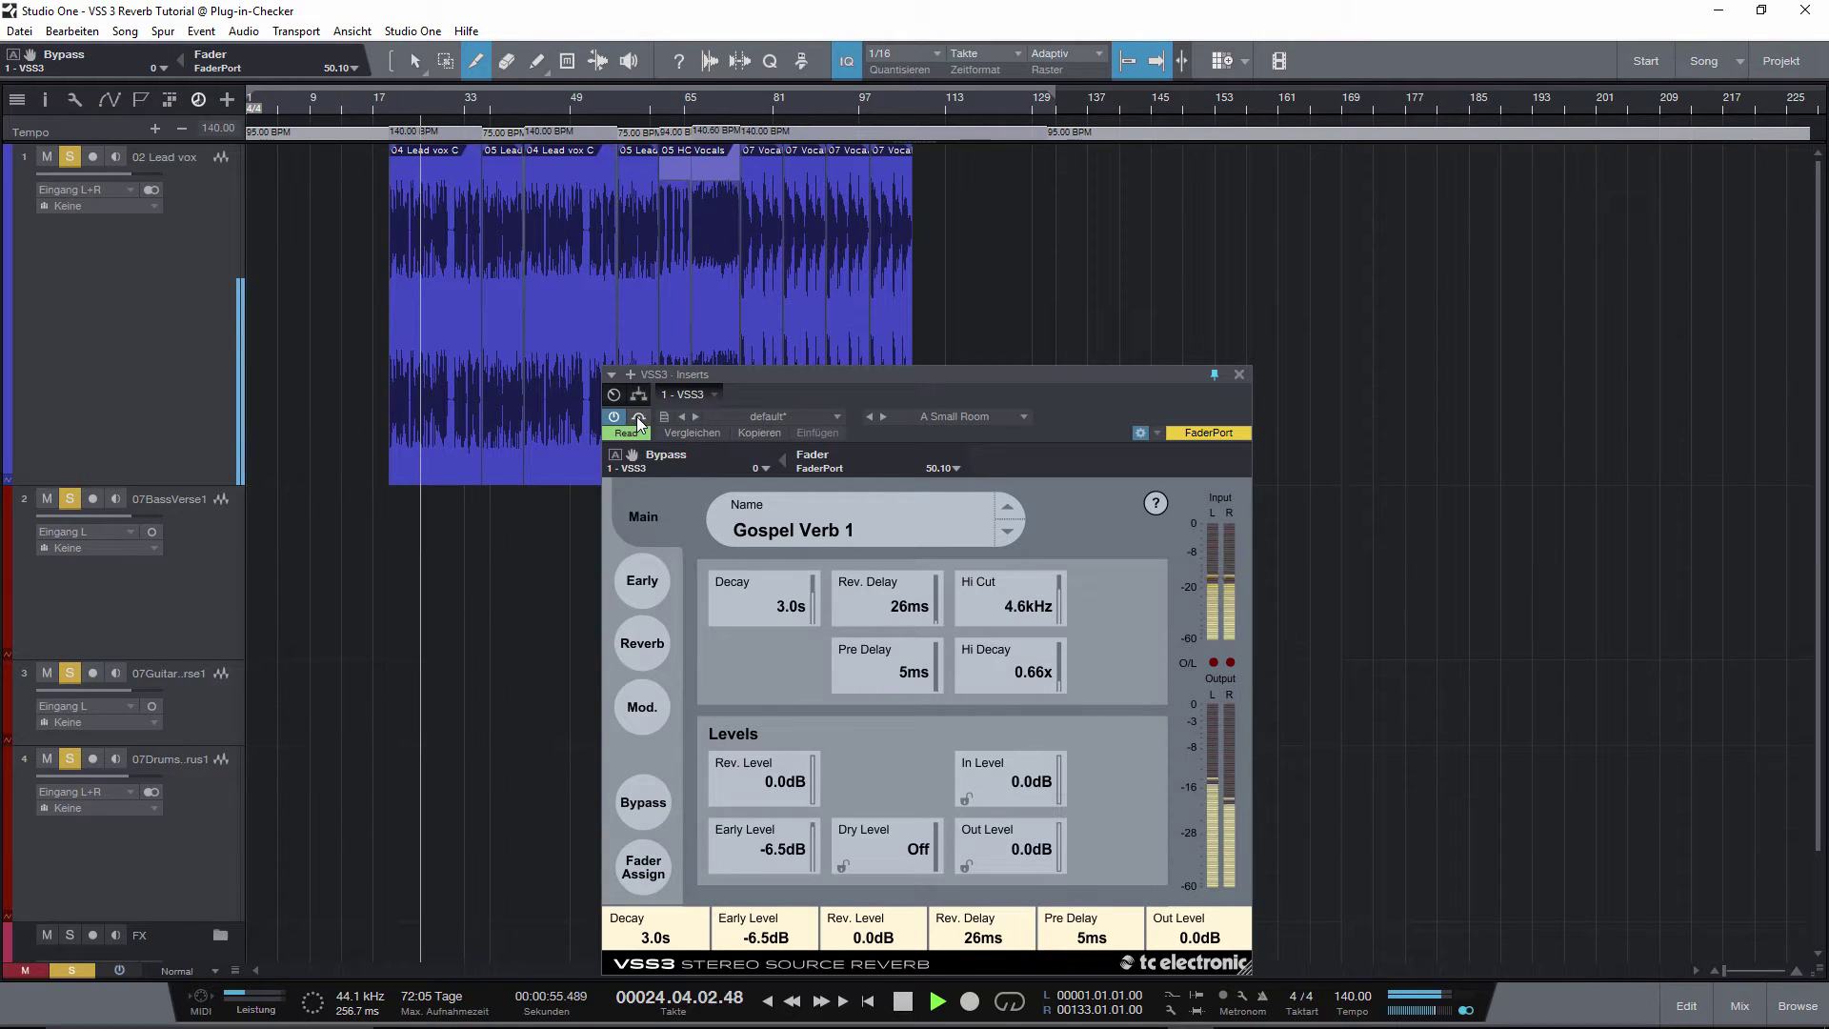
- Load the Leader Of The Band vocal preset in the reverb and compare it with the bypassed signal during playback
left_click(845, 530)
mouse_move(1049, 307)
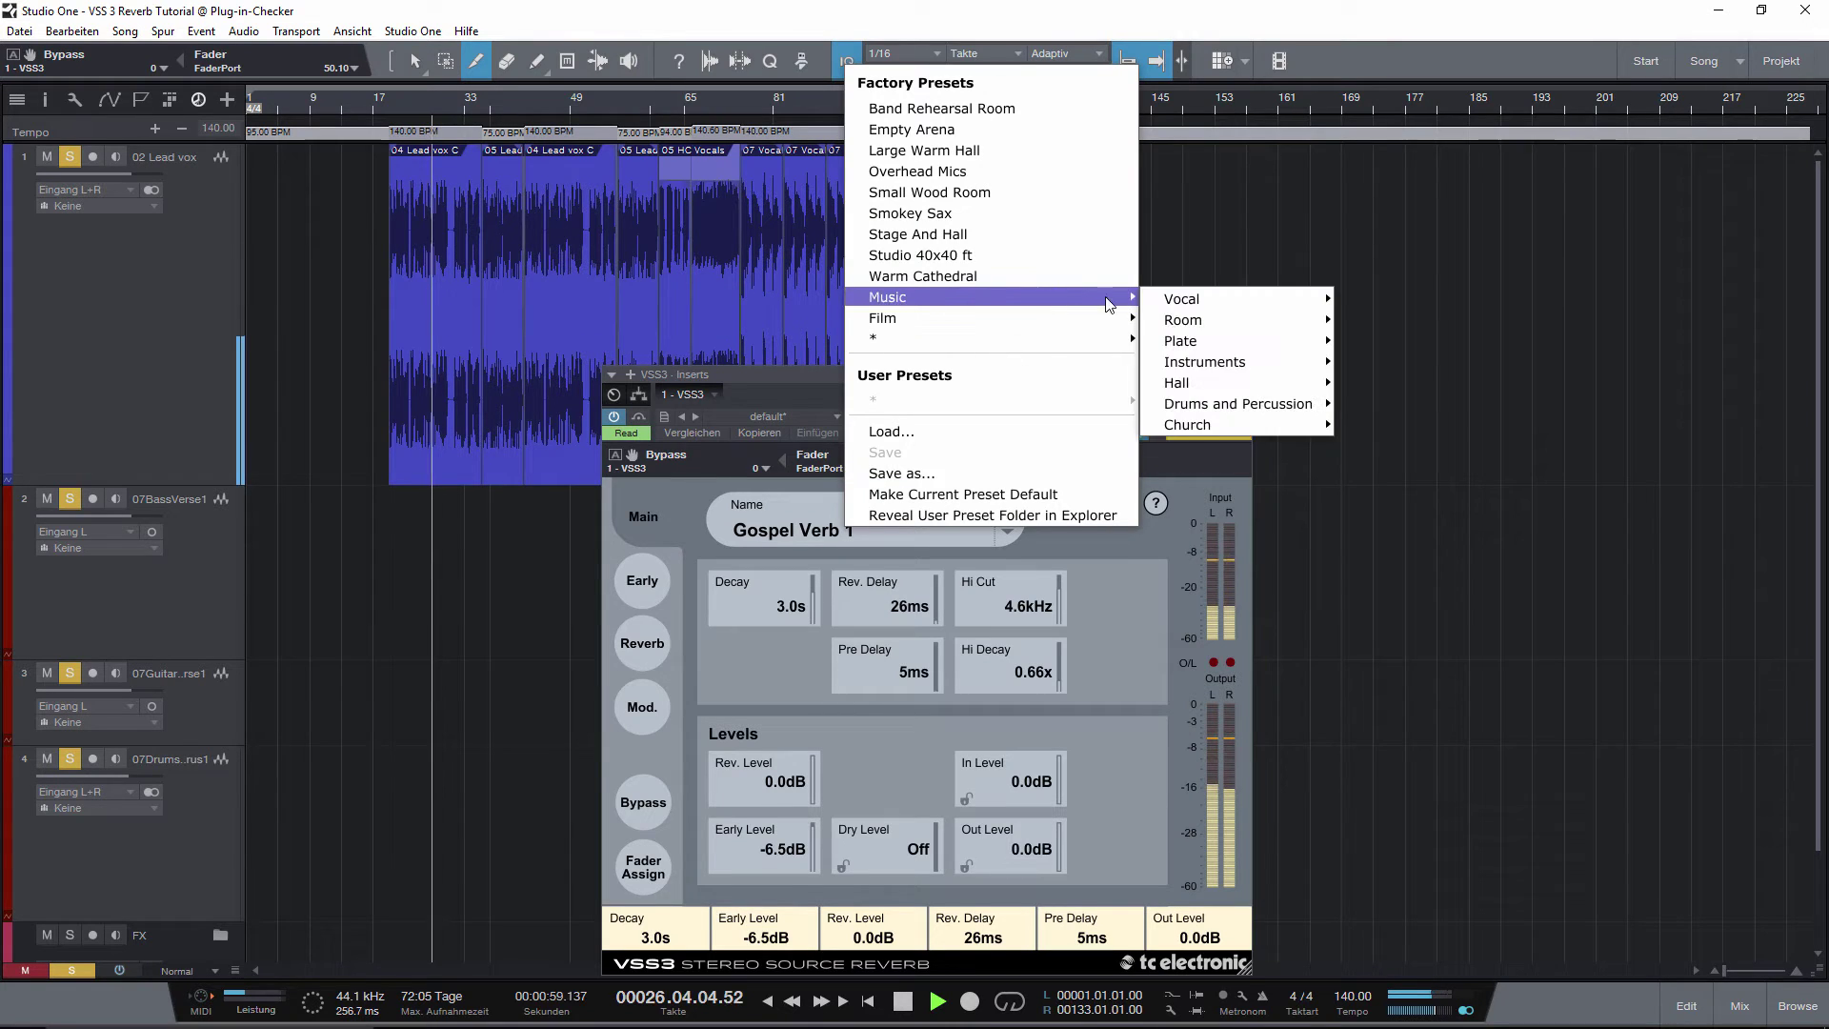
mouse_move(1238, 299)
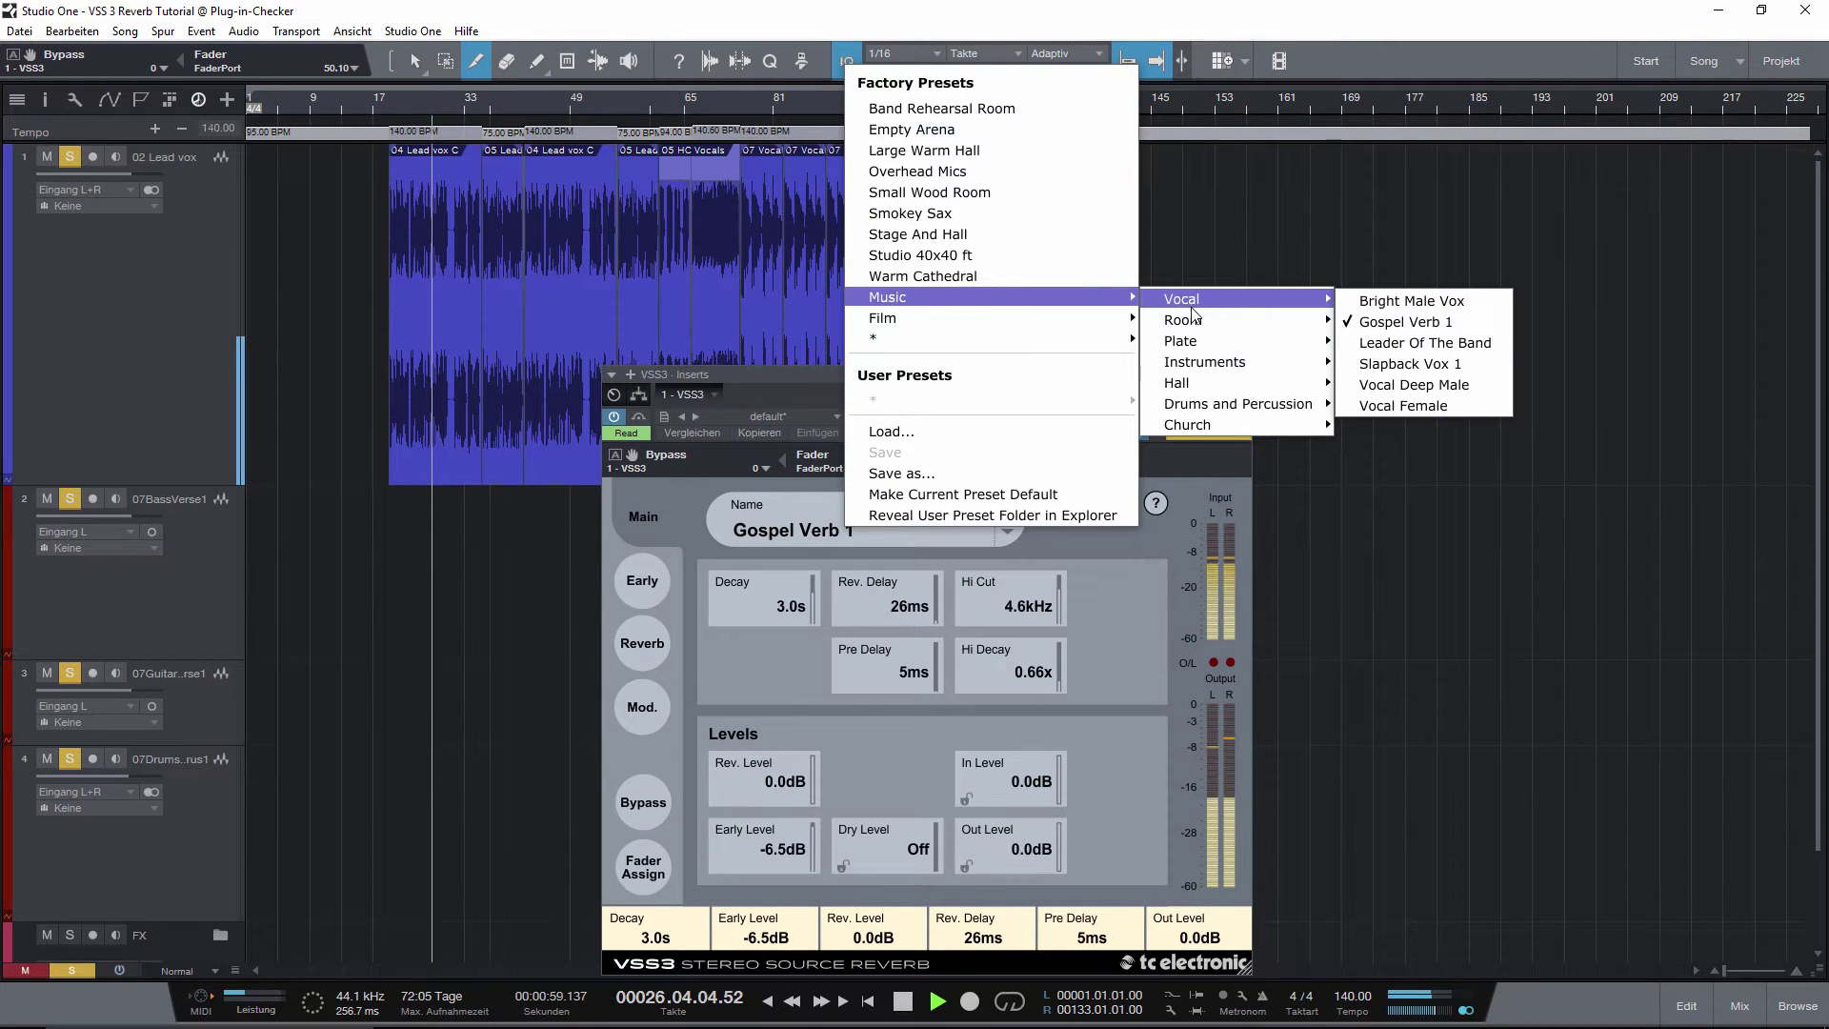
left_click(1397, 345)
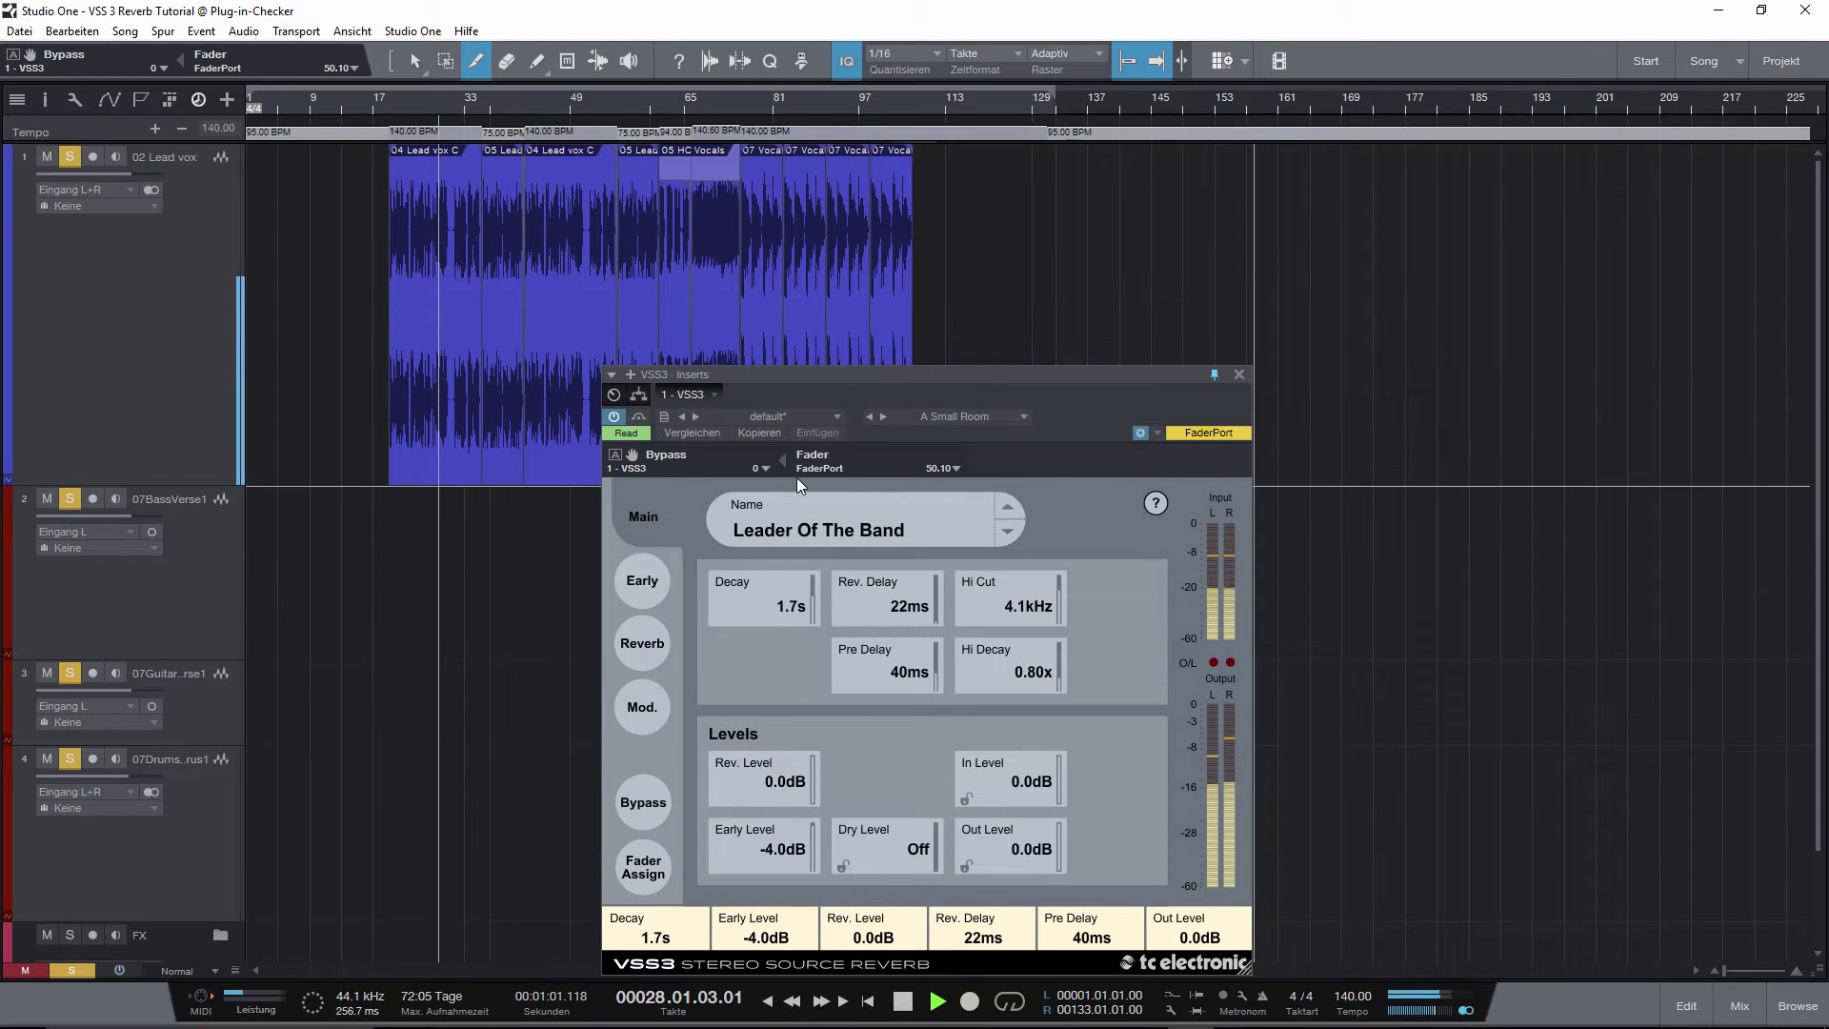
left_click(640, 416)
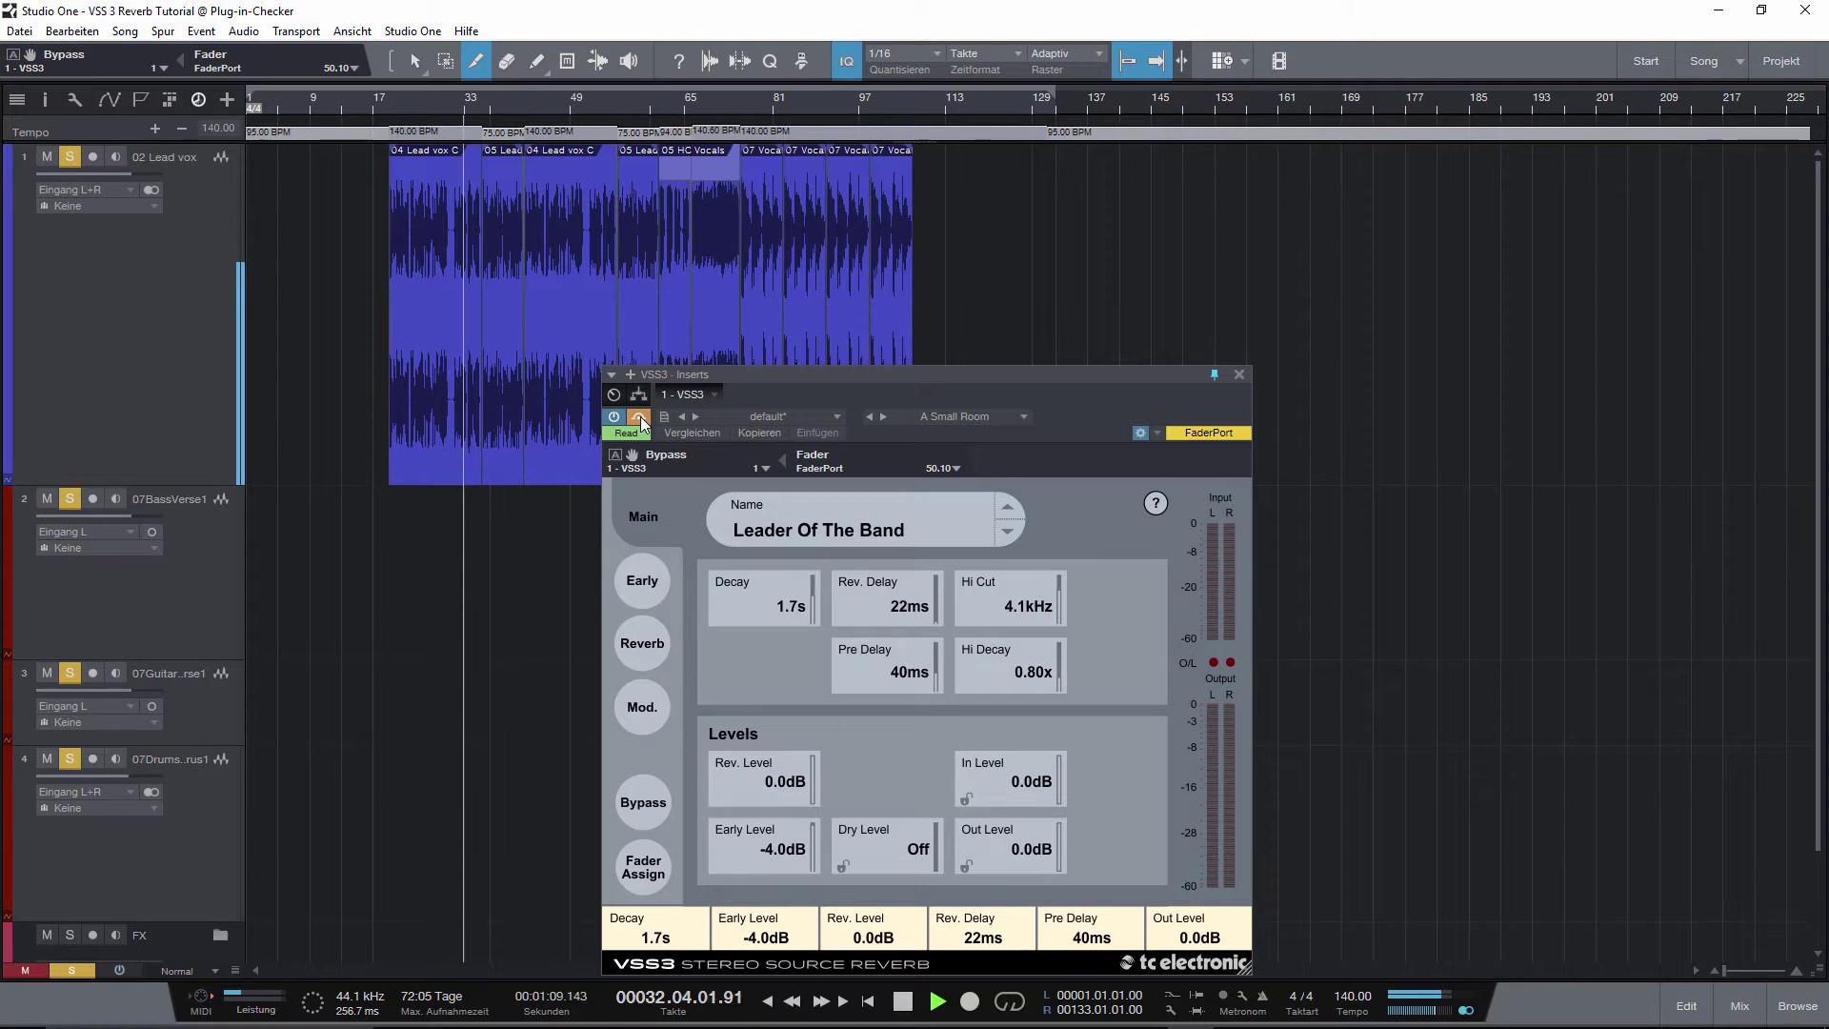
left_click(640, 416)
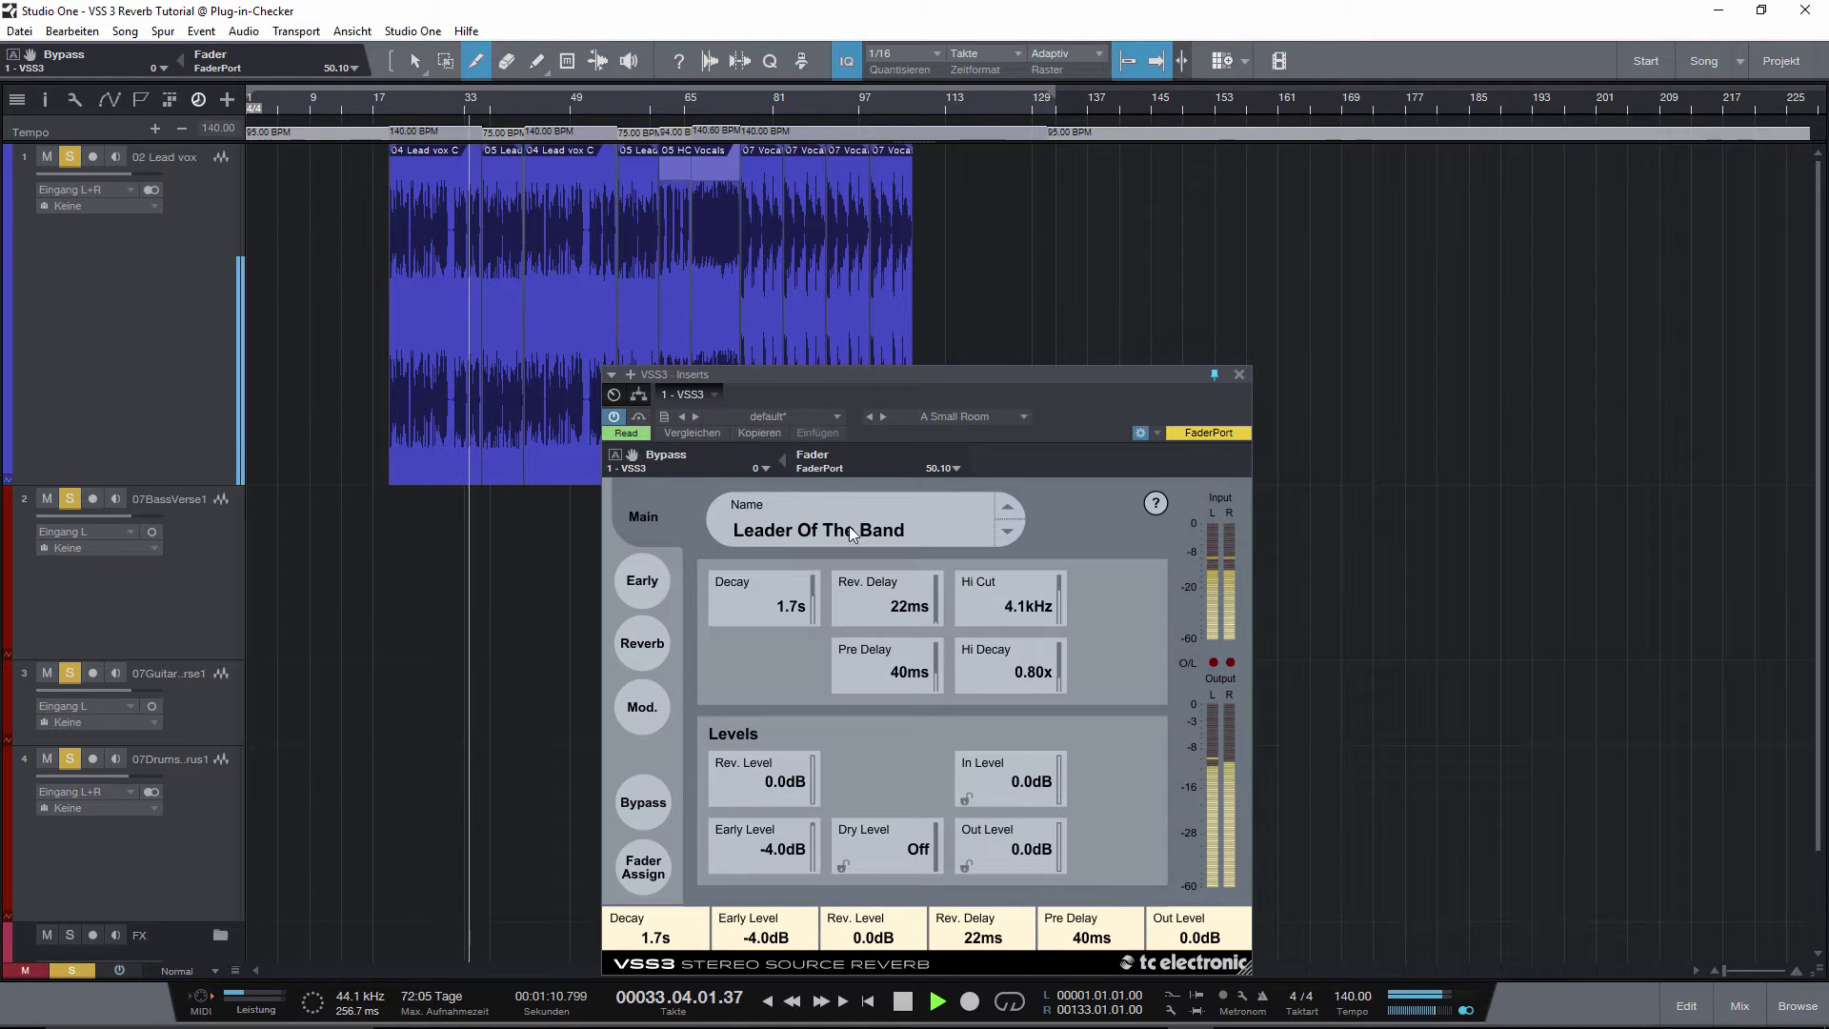
- Load the Ambient Plate preset from the music plate presets and compare the vocal with the reverb bypassed and active
left_click(898, 529)
mouse_move(1096, 299)
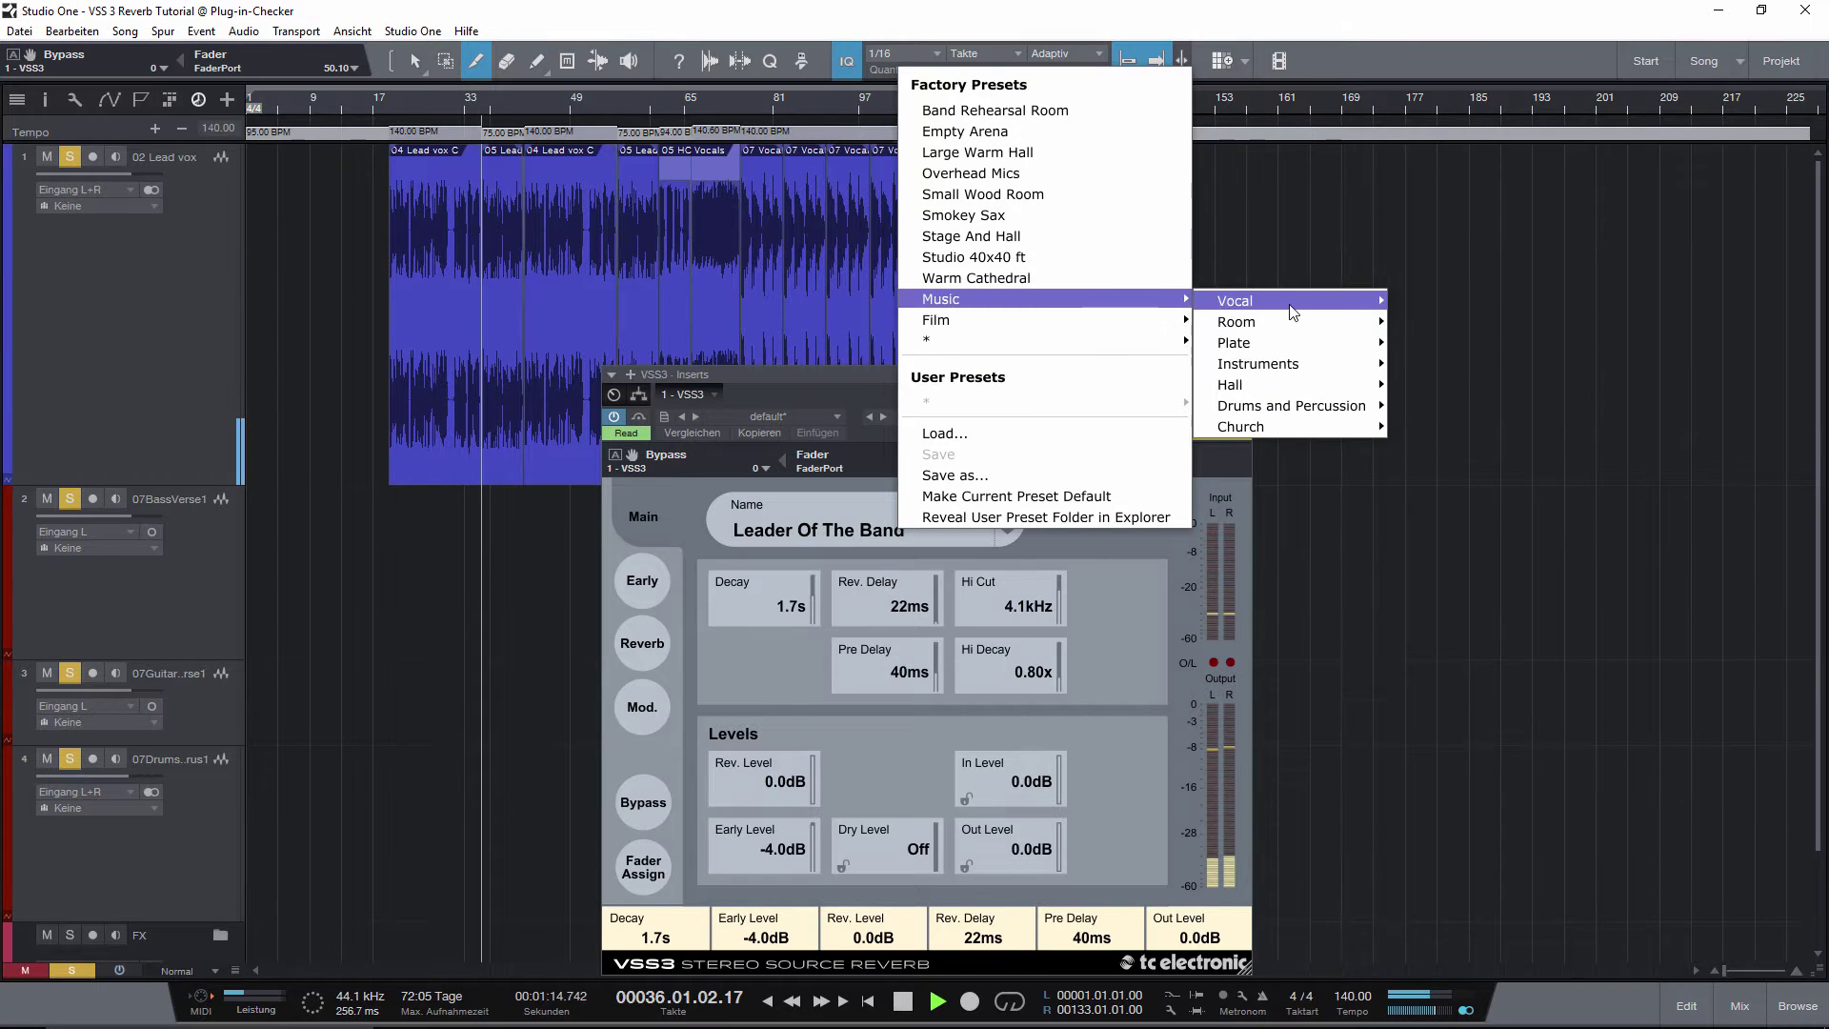
mouse_move(1304, 323)
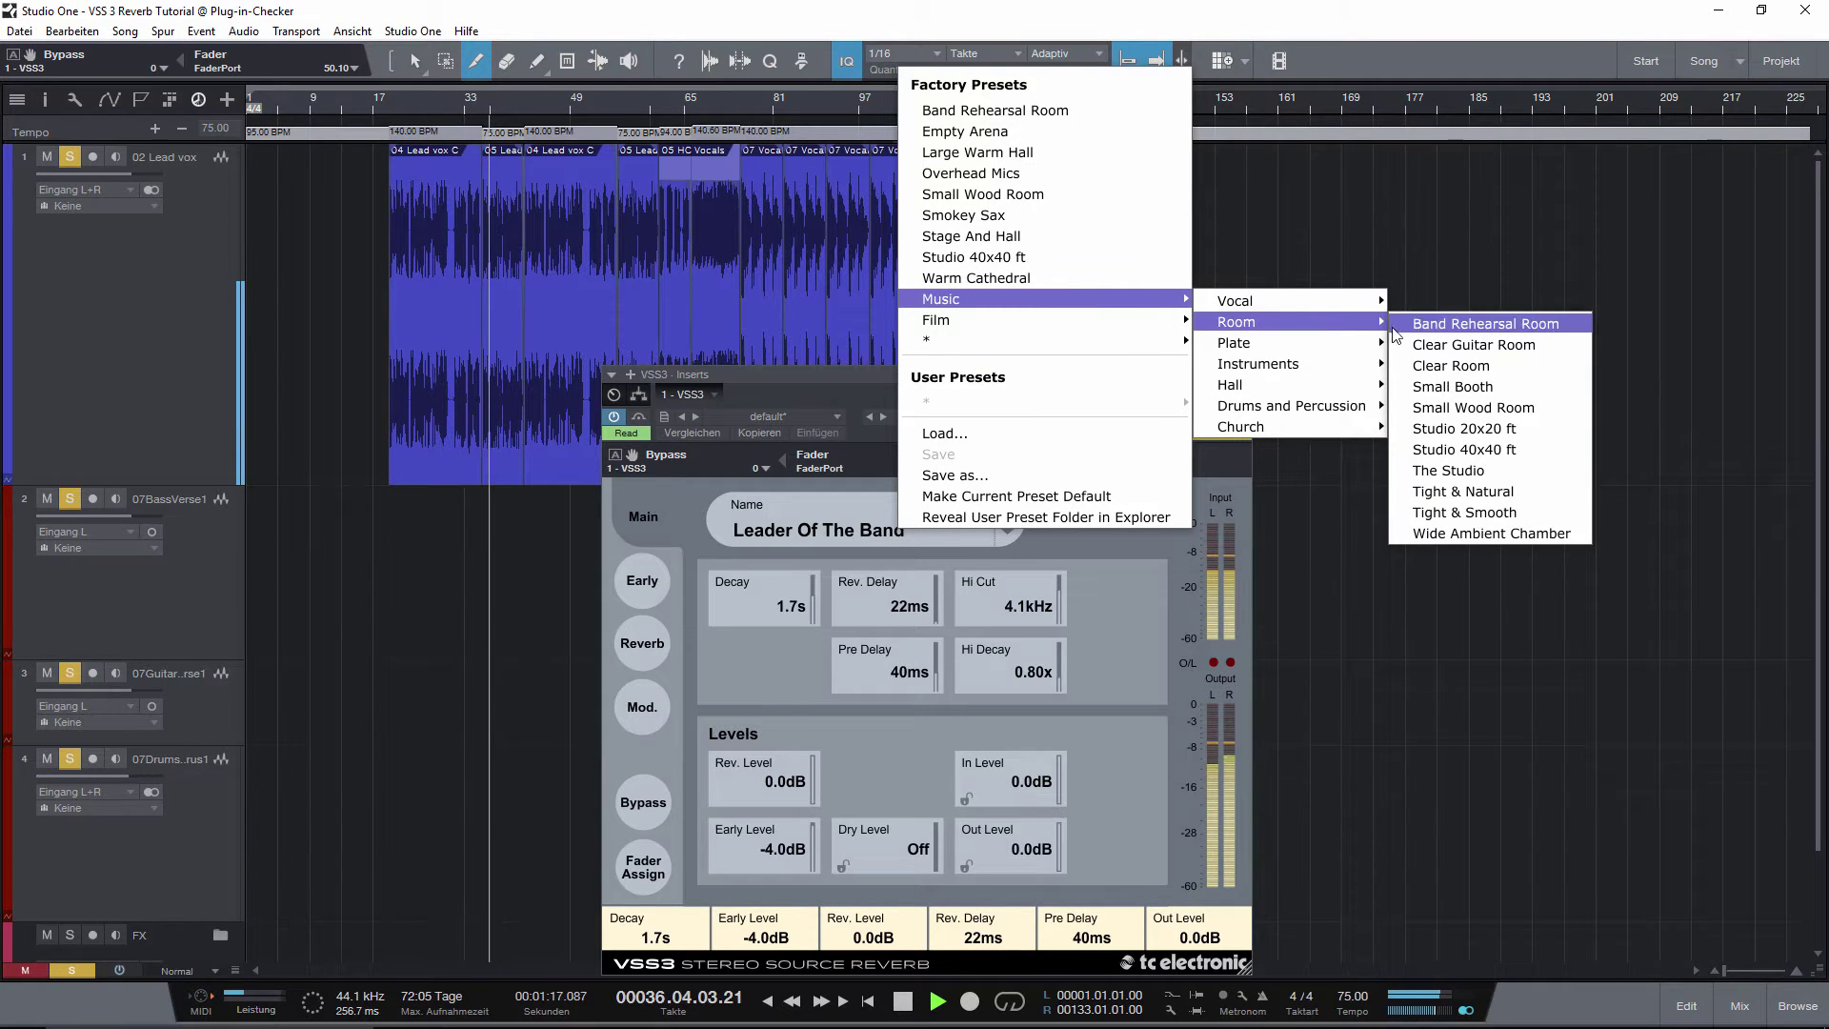
mouse_move(1348, 355)
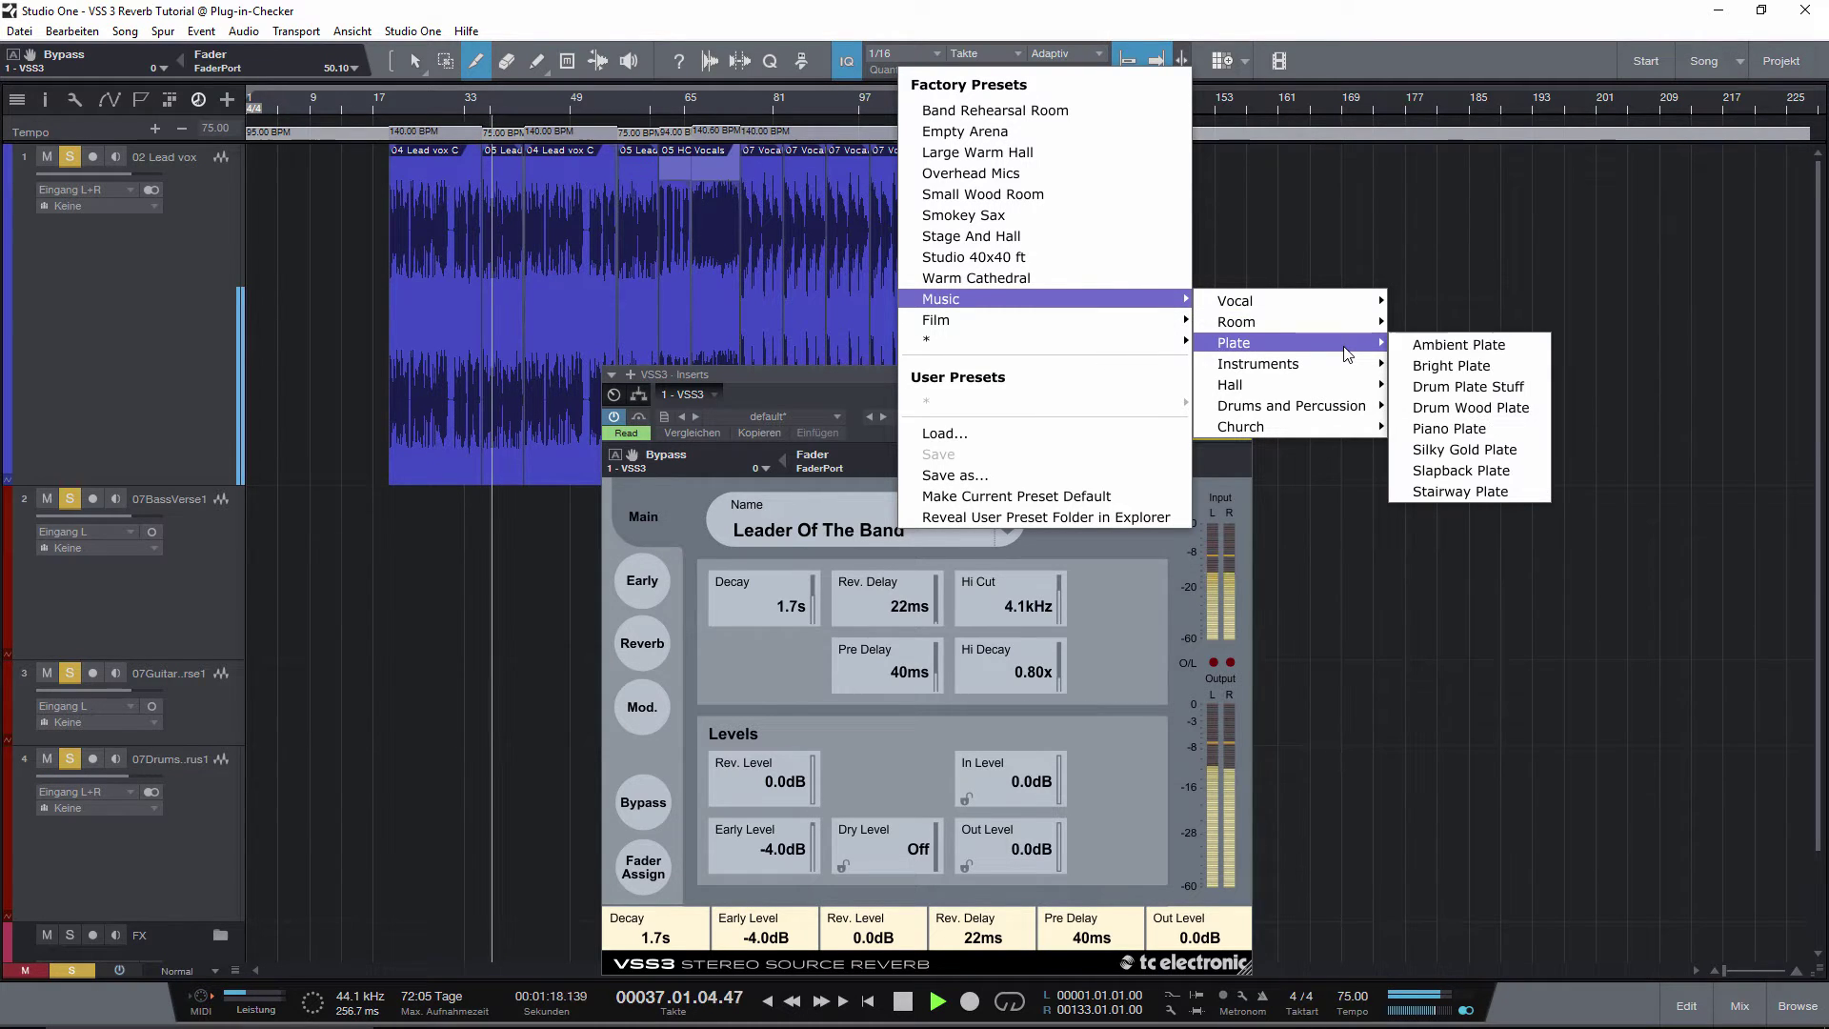
left_click(1433, 345)
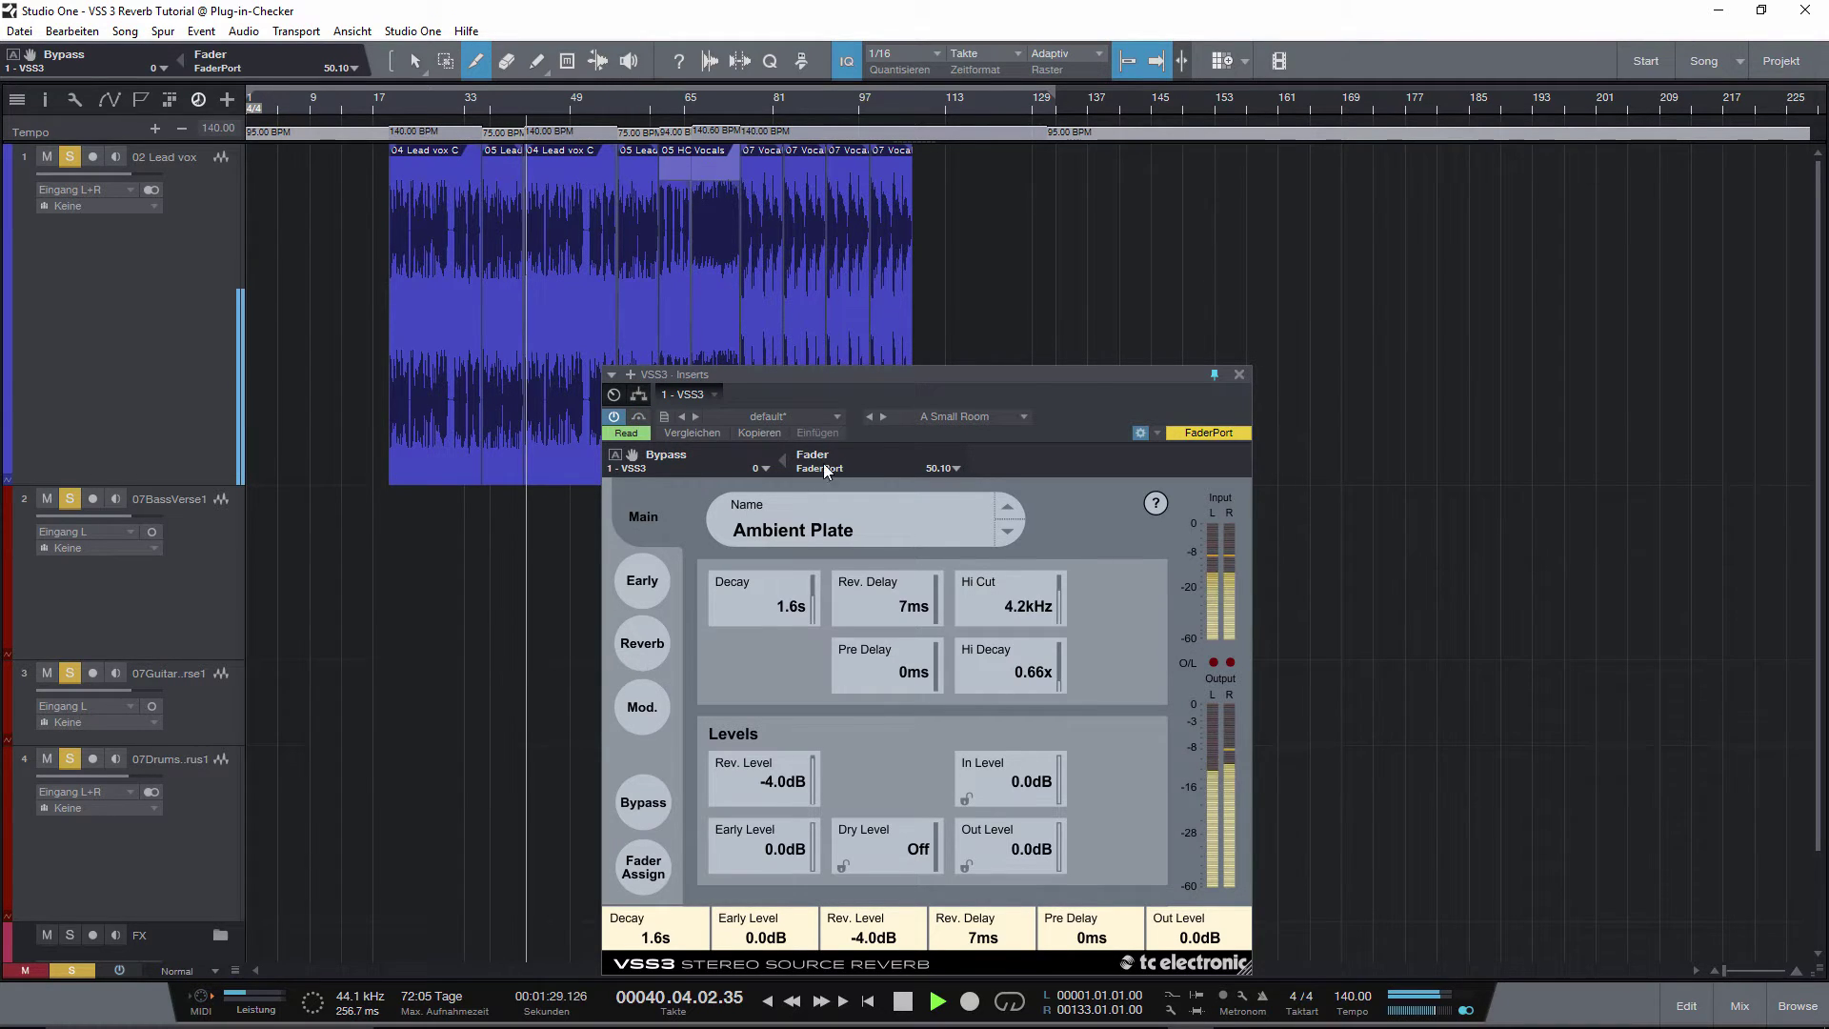
left_click(638, 417)
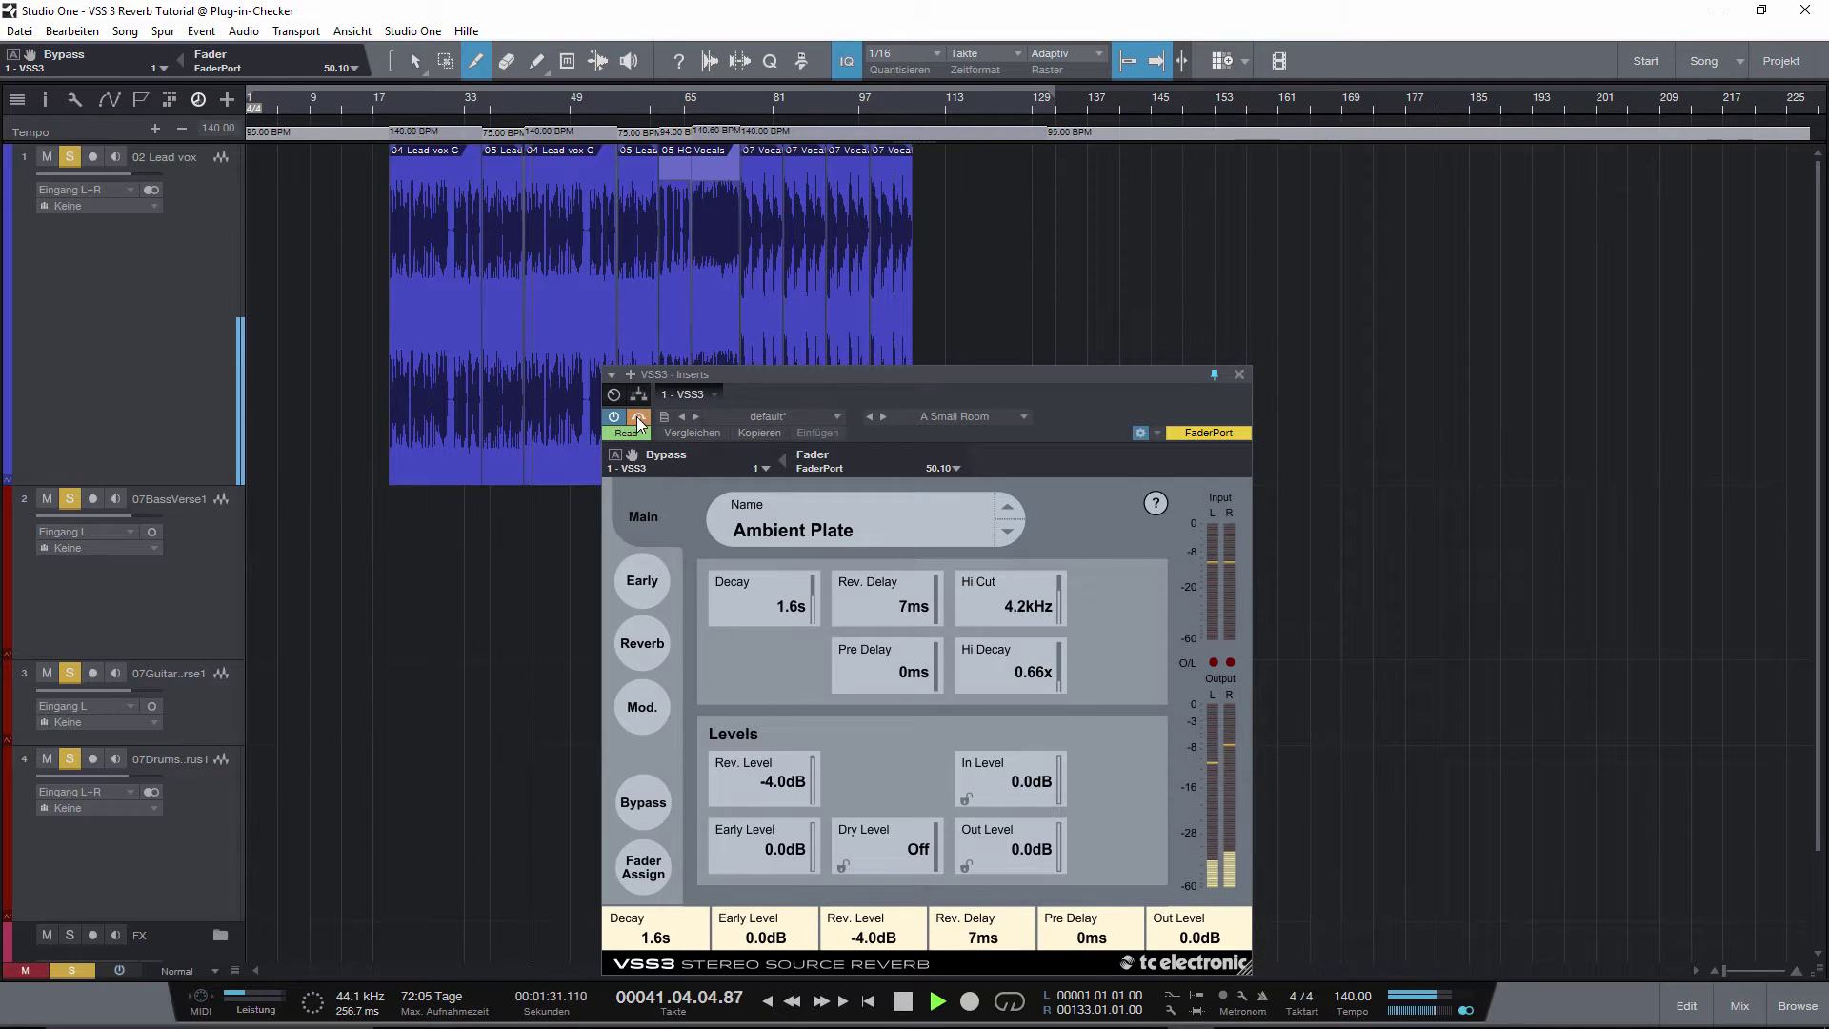
left_click(639, 418)
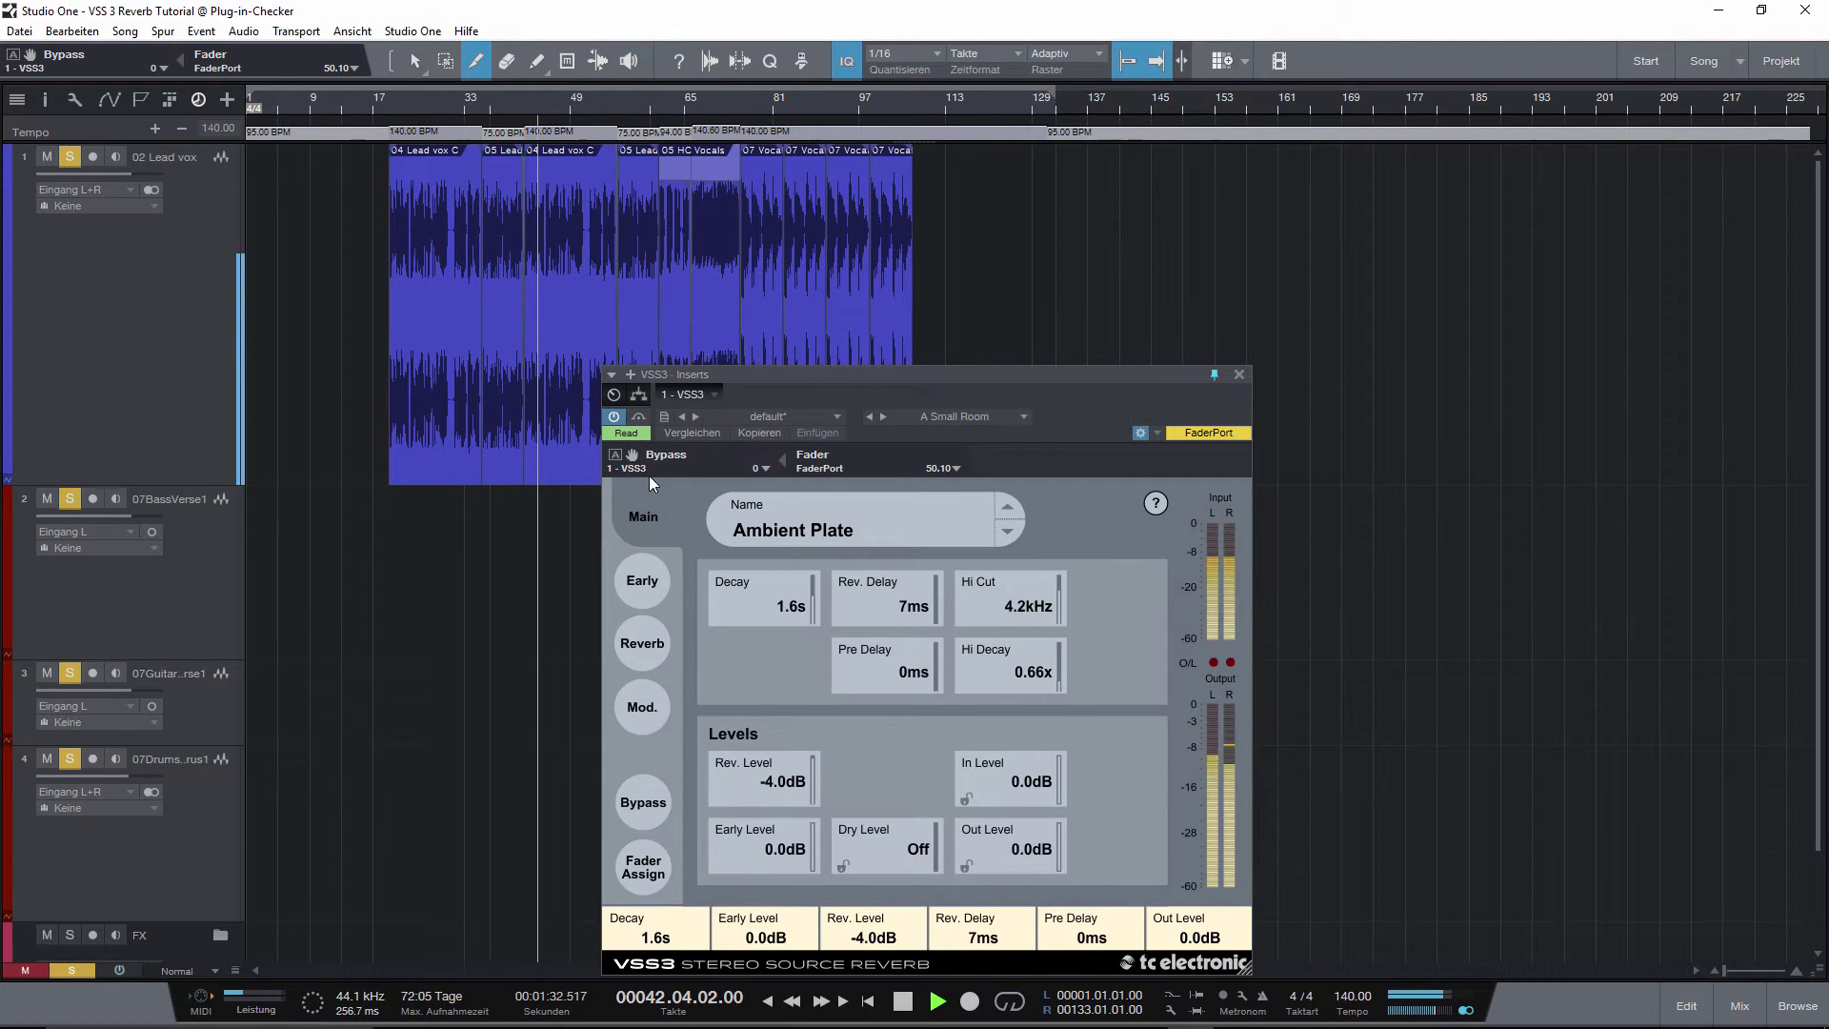
- Switch the reverb to the Slapback Plate preset and audition it against the bypassed vocal
left_click(823, 529)
mouse_move(1048, 301)
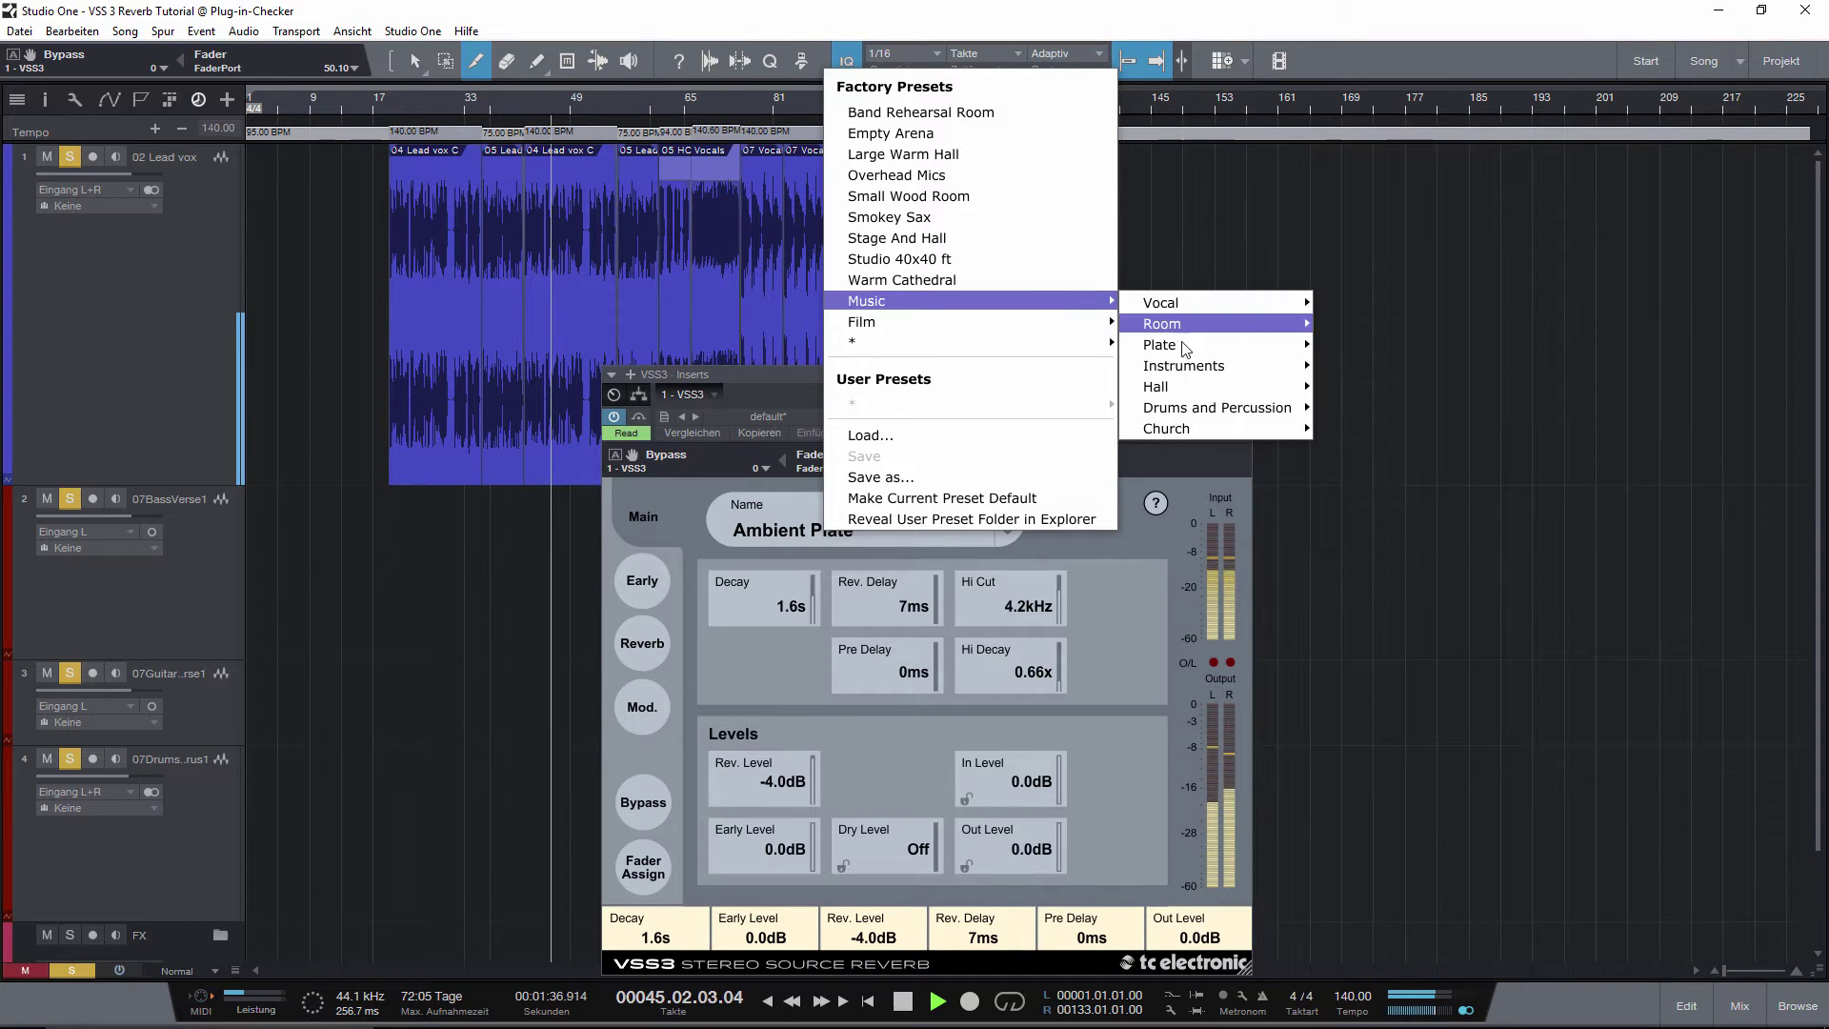
mouse_move(1185, 345)
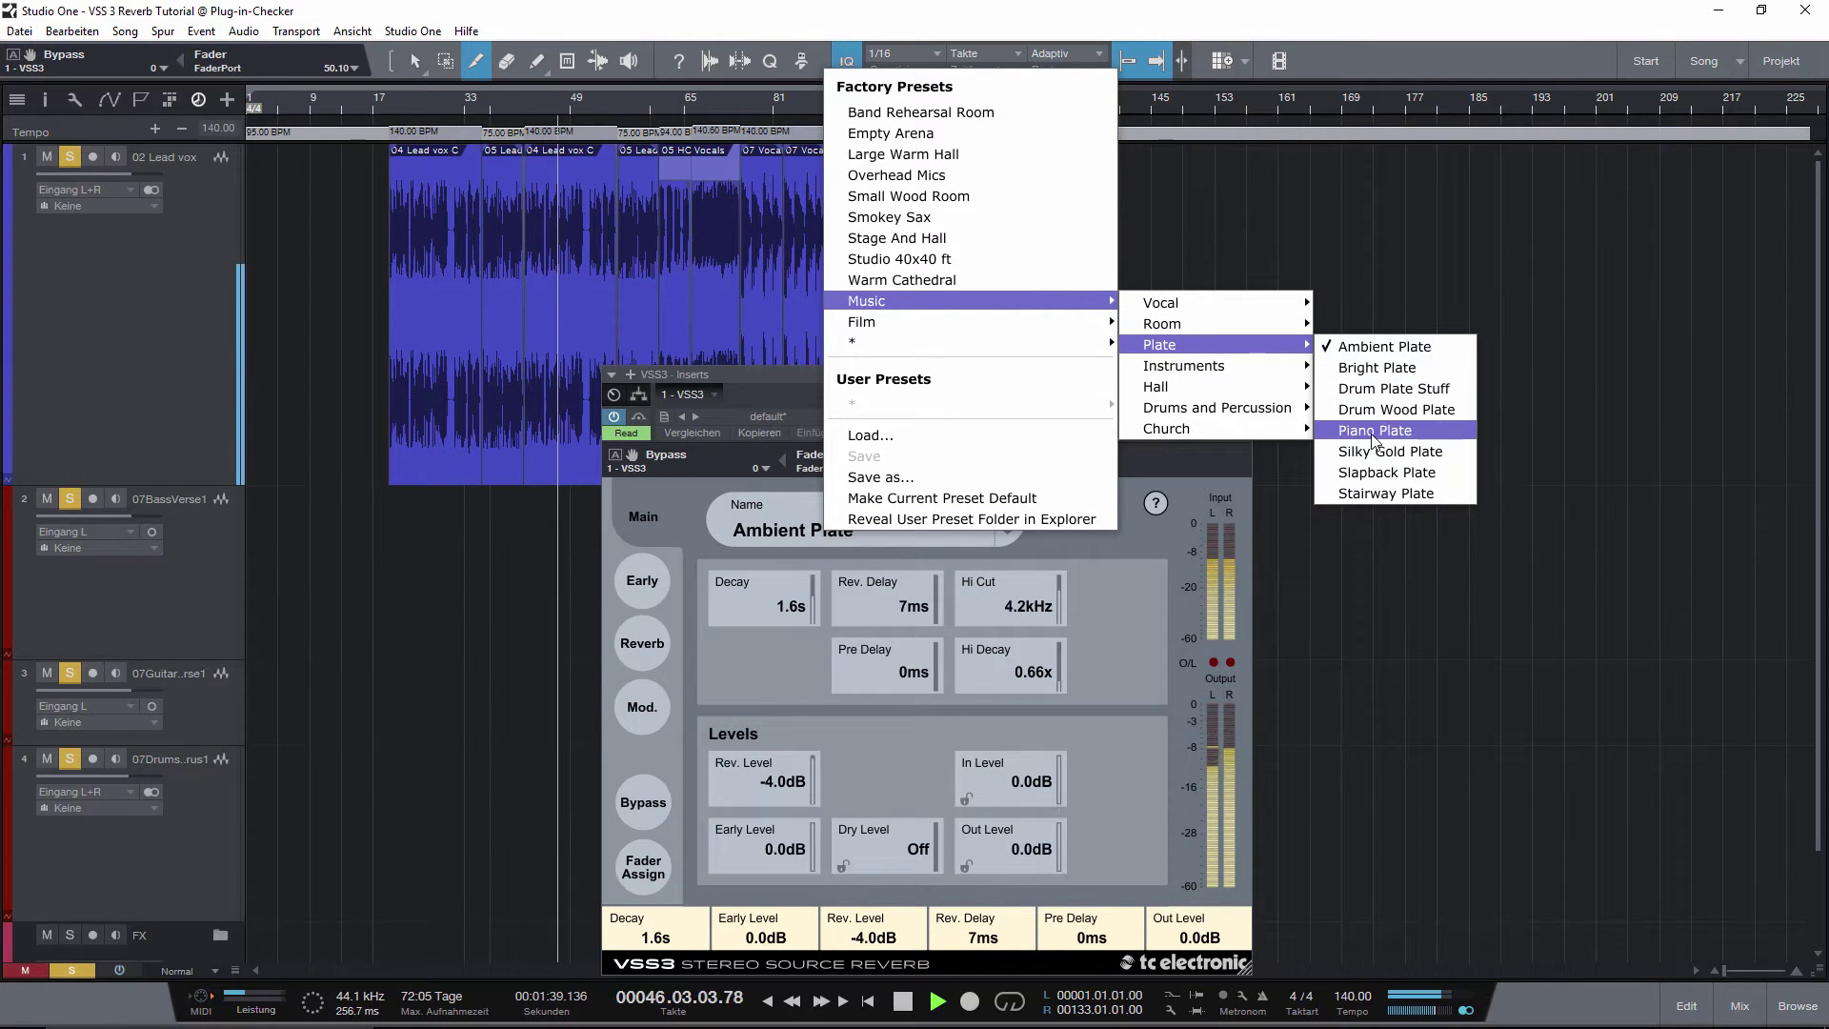
left_click(1386, 473)
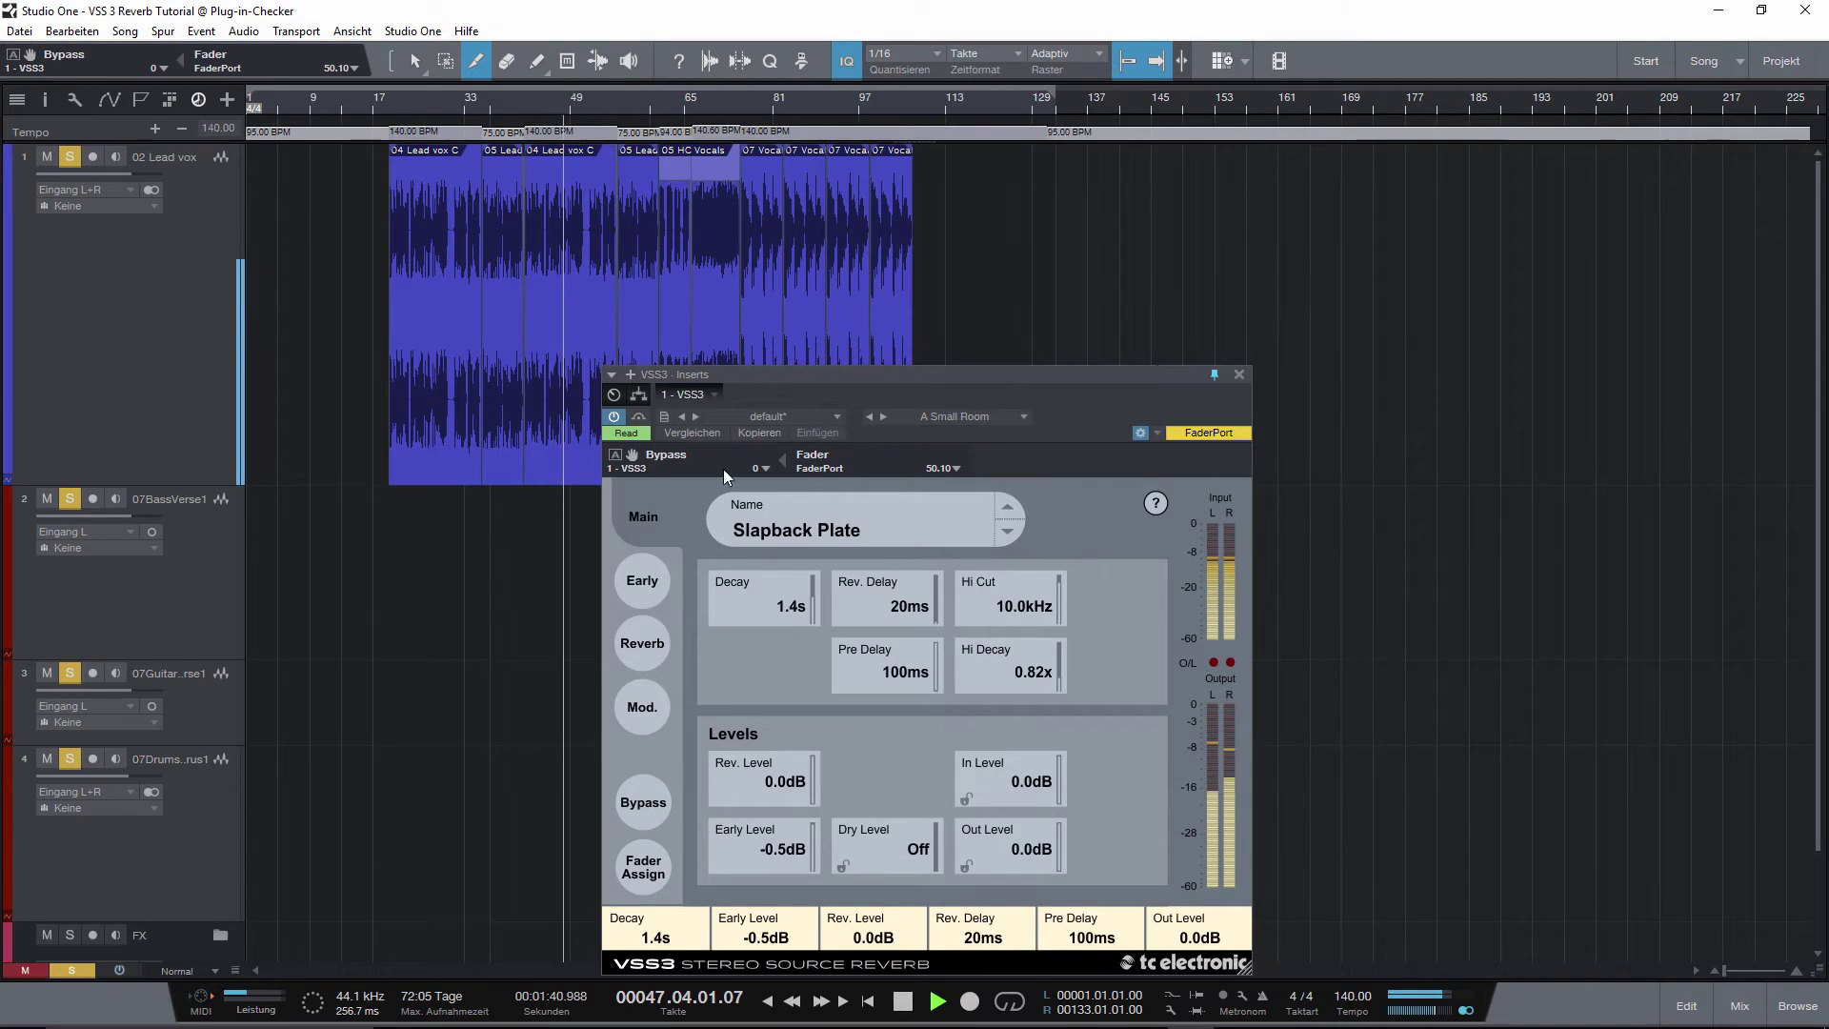
left_click(640, 419)
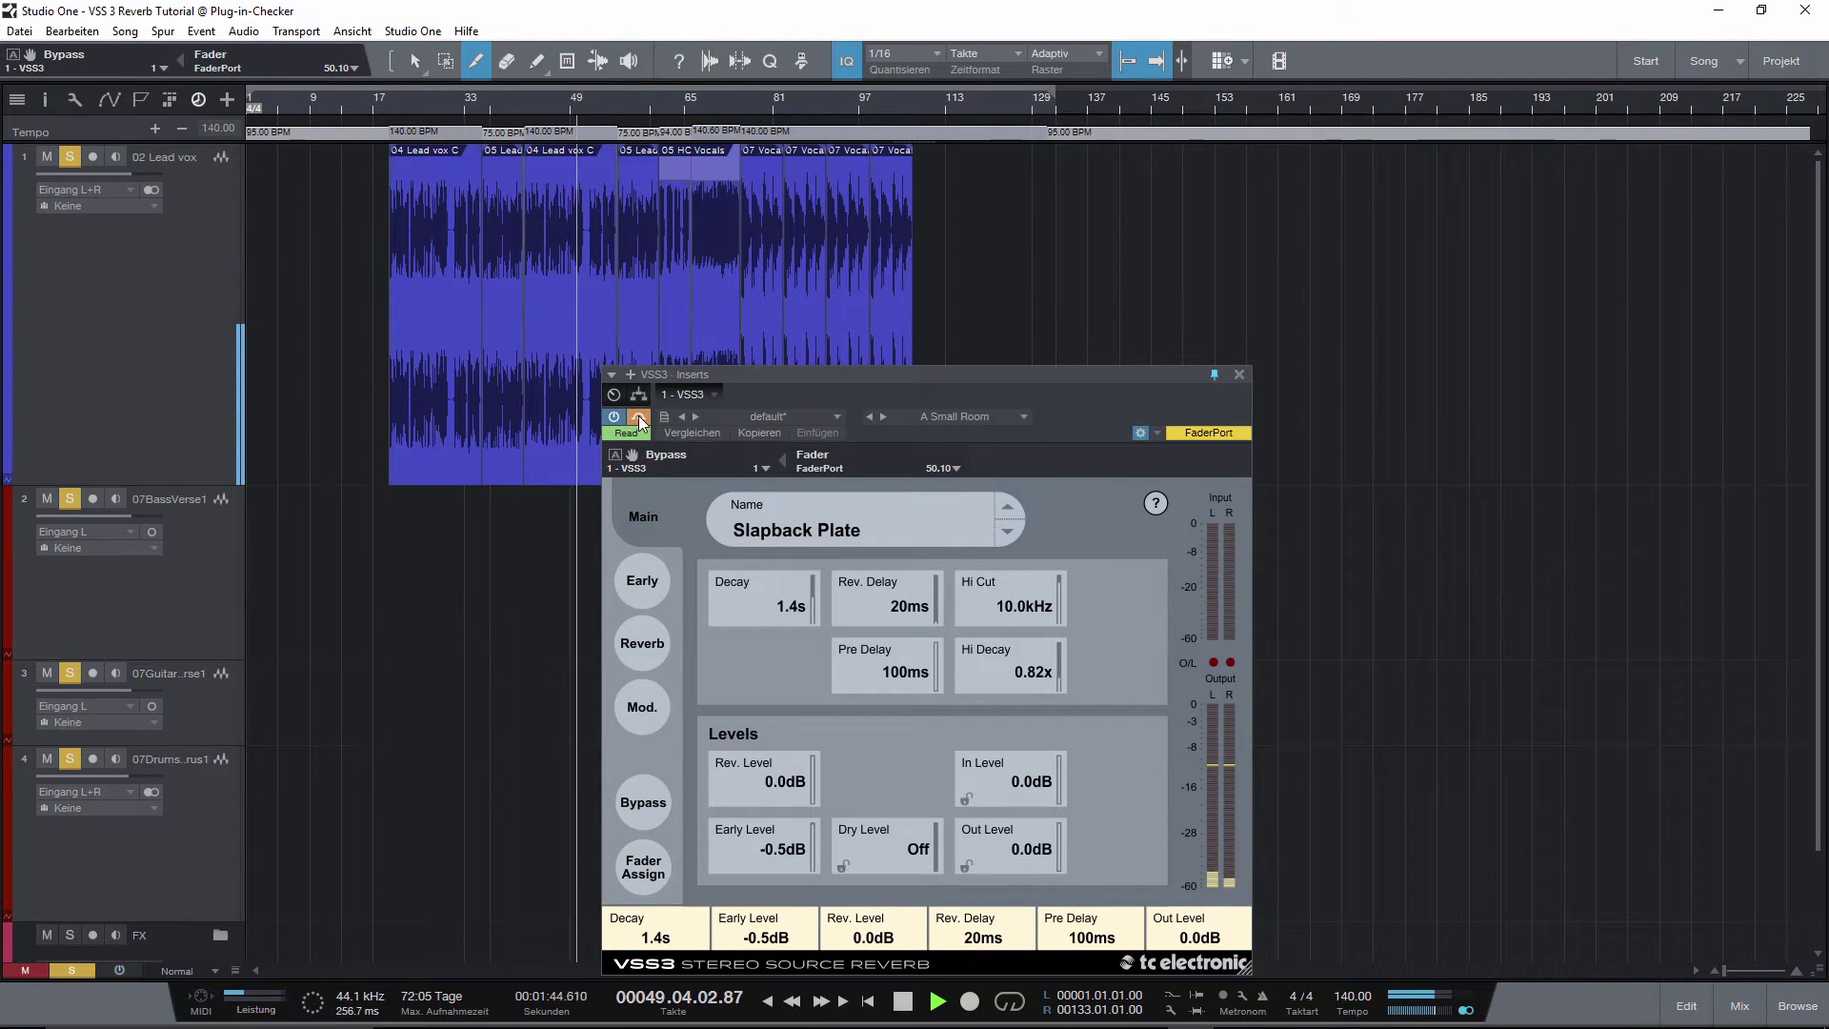
left_click(639, 418)
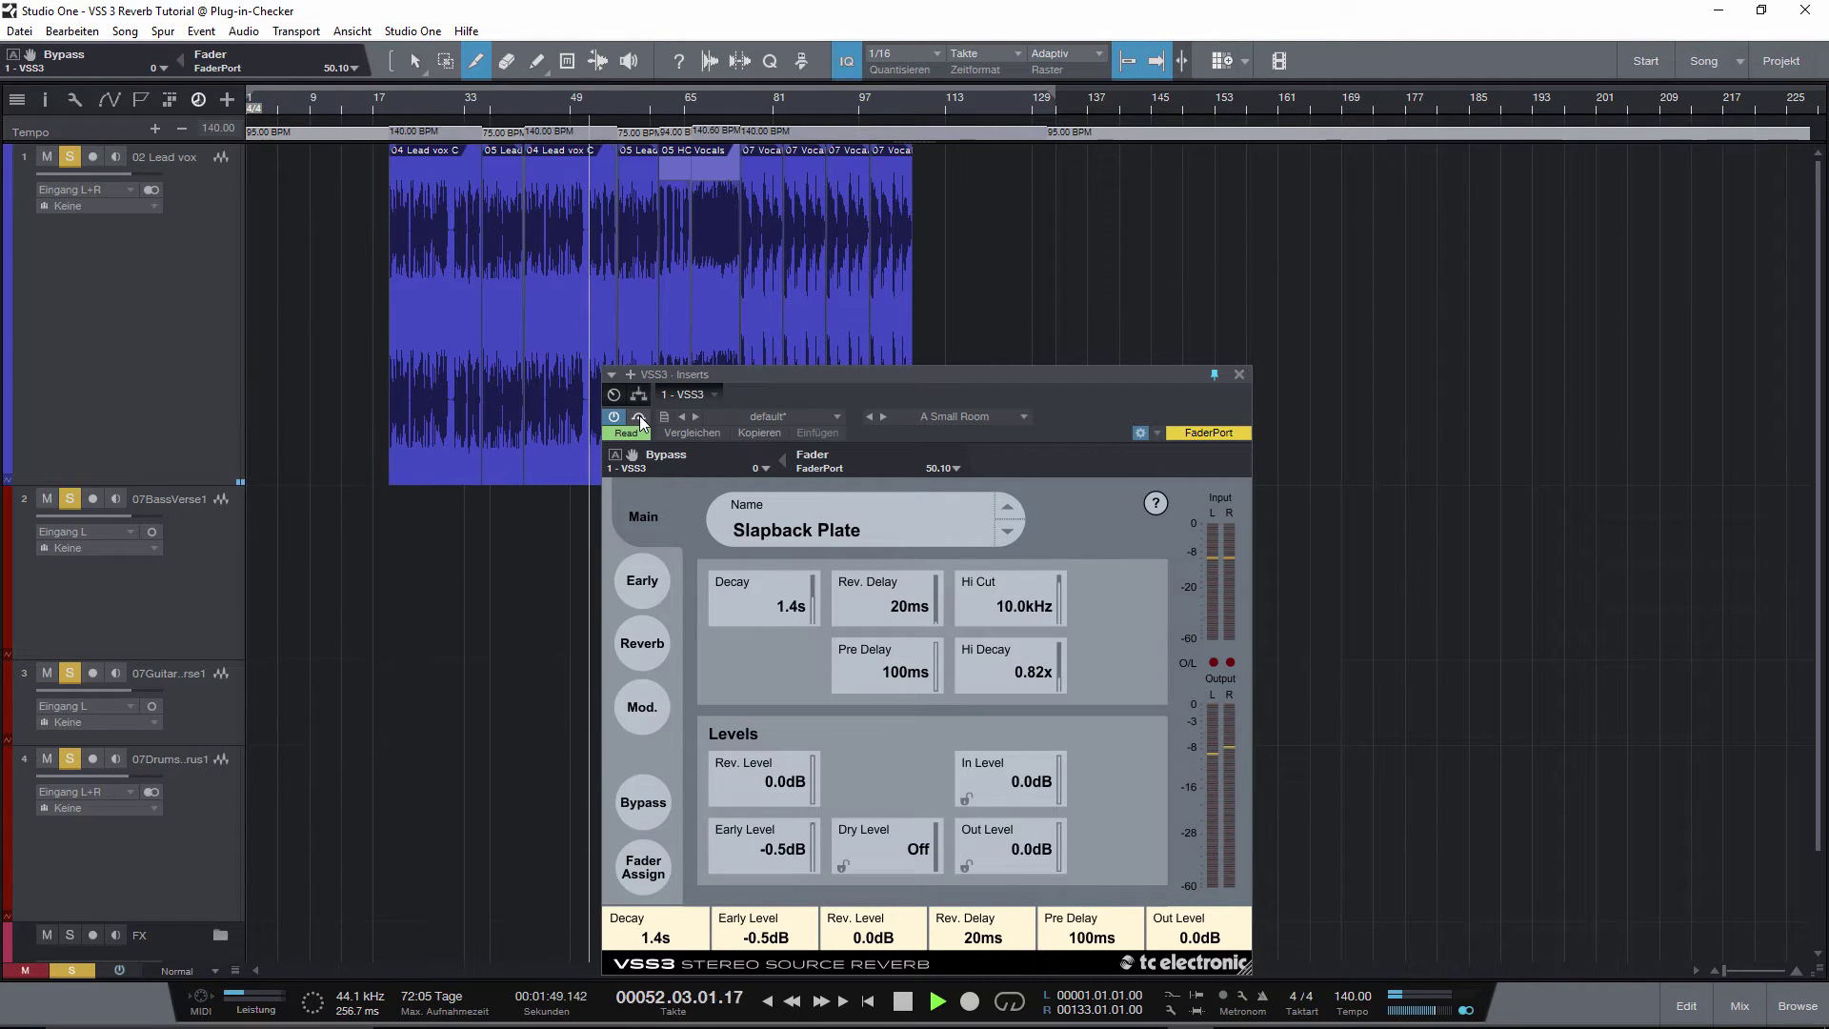
- Load the Tight & Smooth room preset and check its effect on the vocal by bypassing and reactivating the reverb
left_click(871, 526)
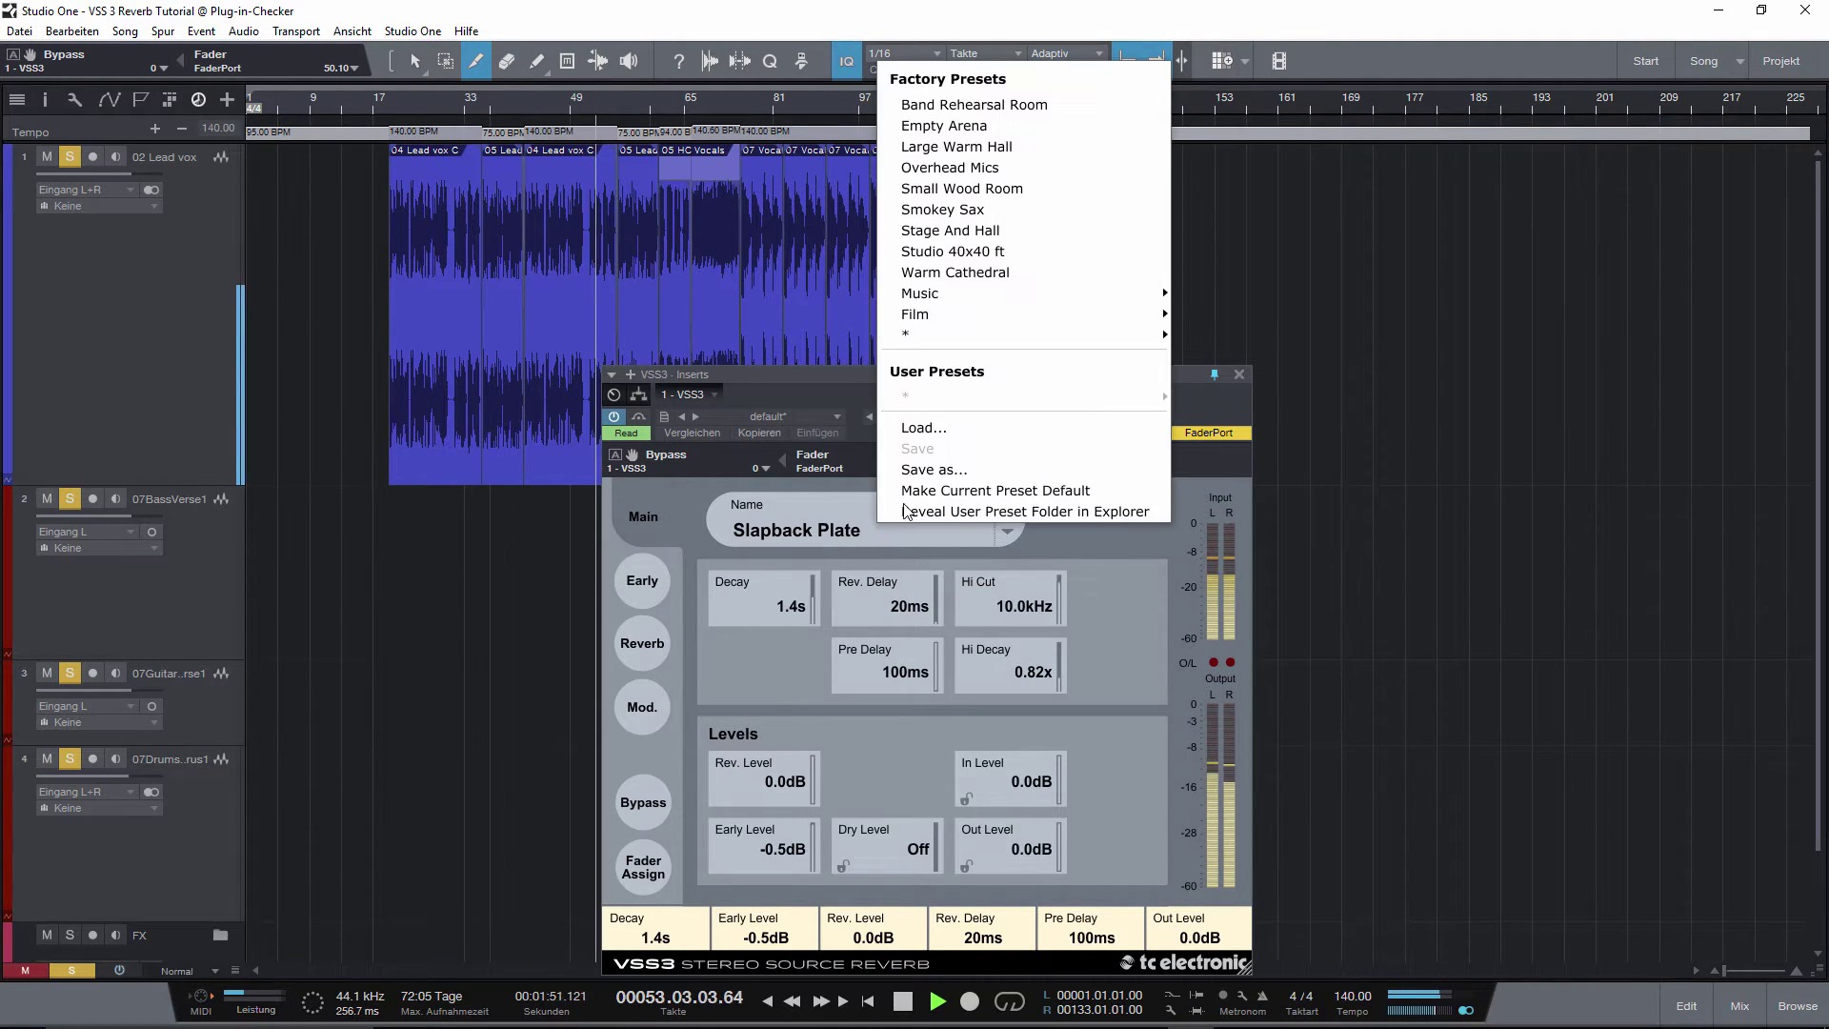
mouse_move(1100, 294)
mouse_move(1205, 317)
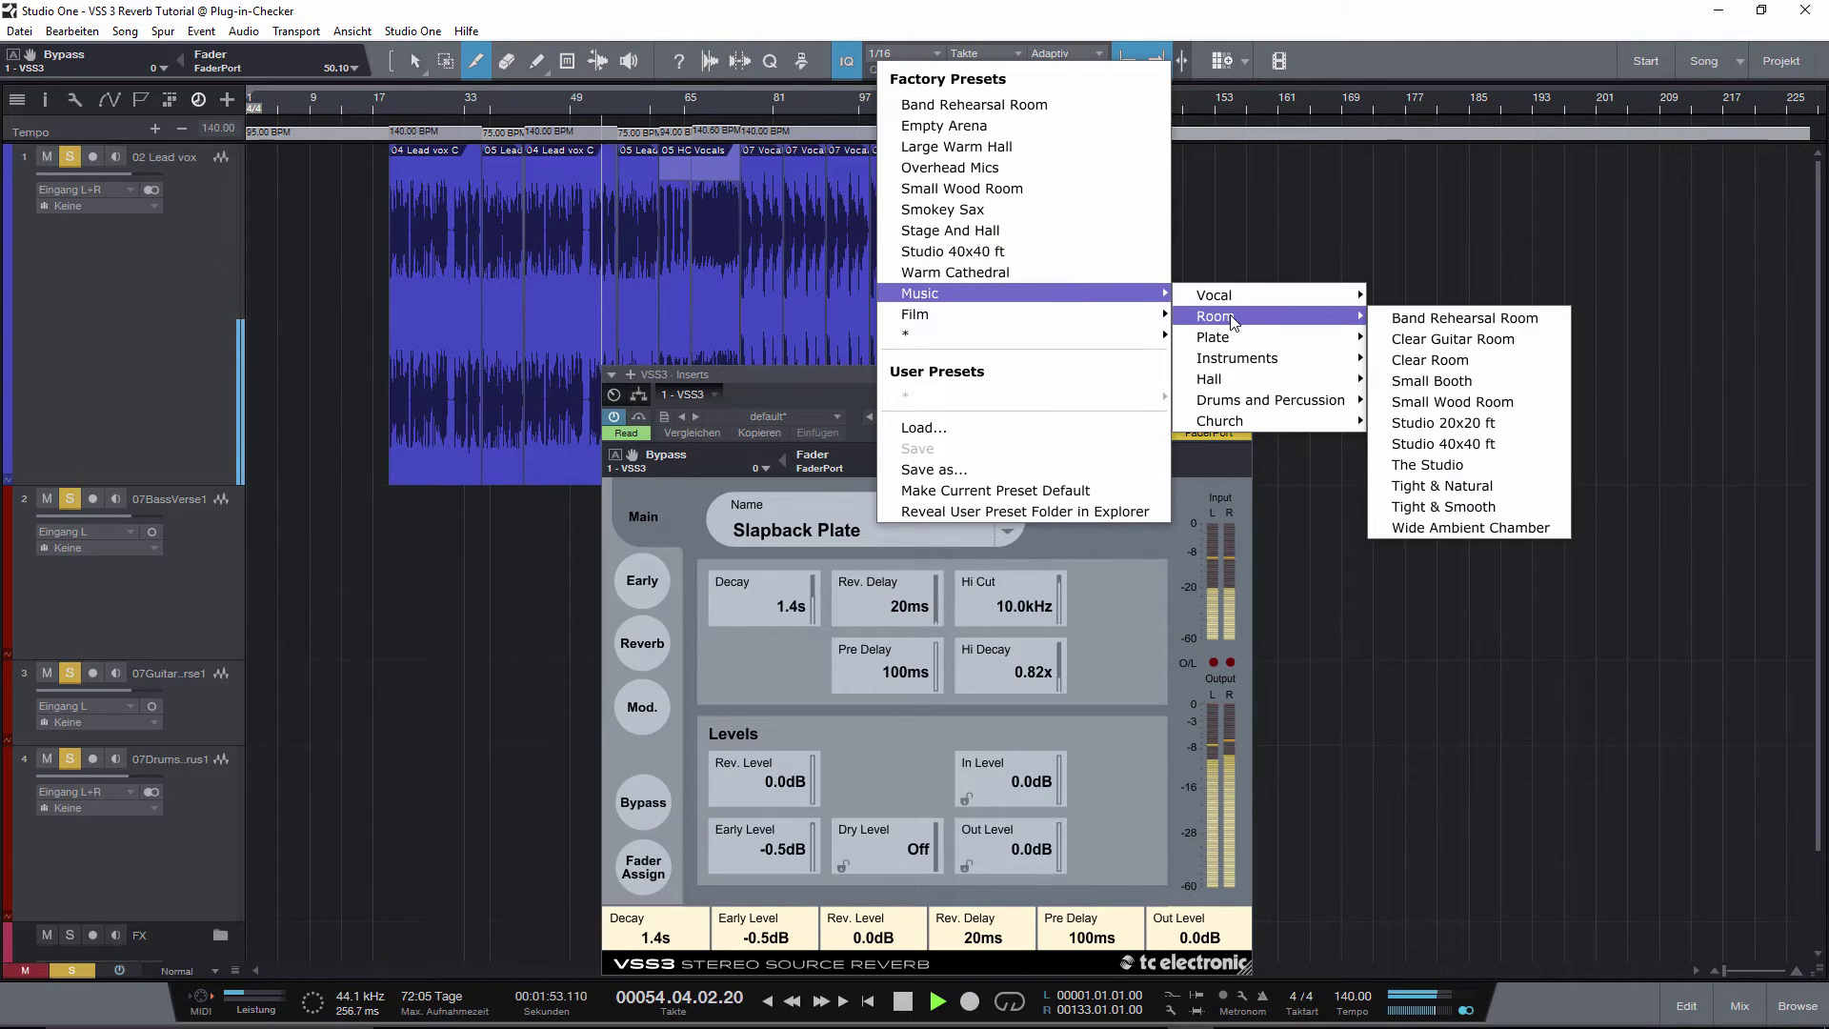
left_click(1444, 507)
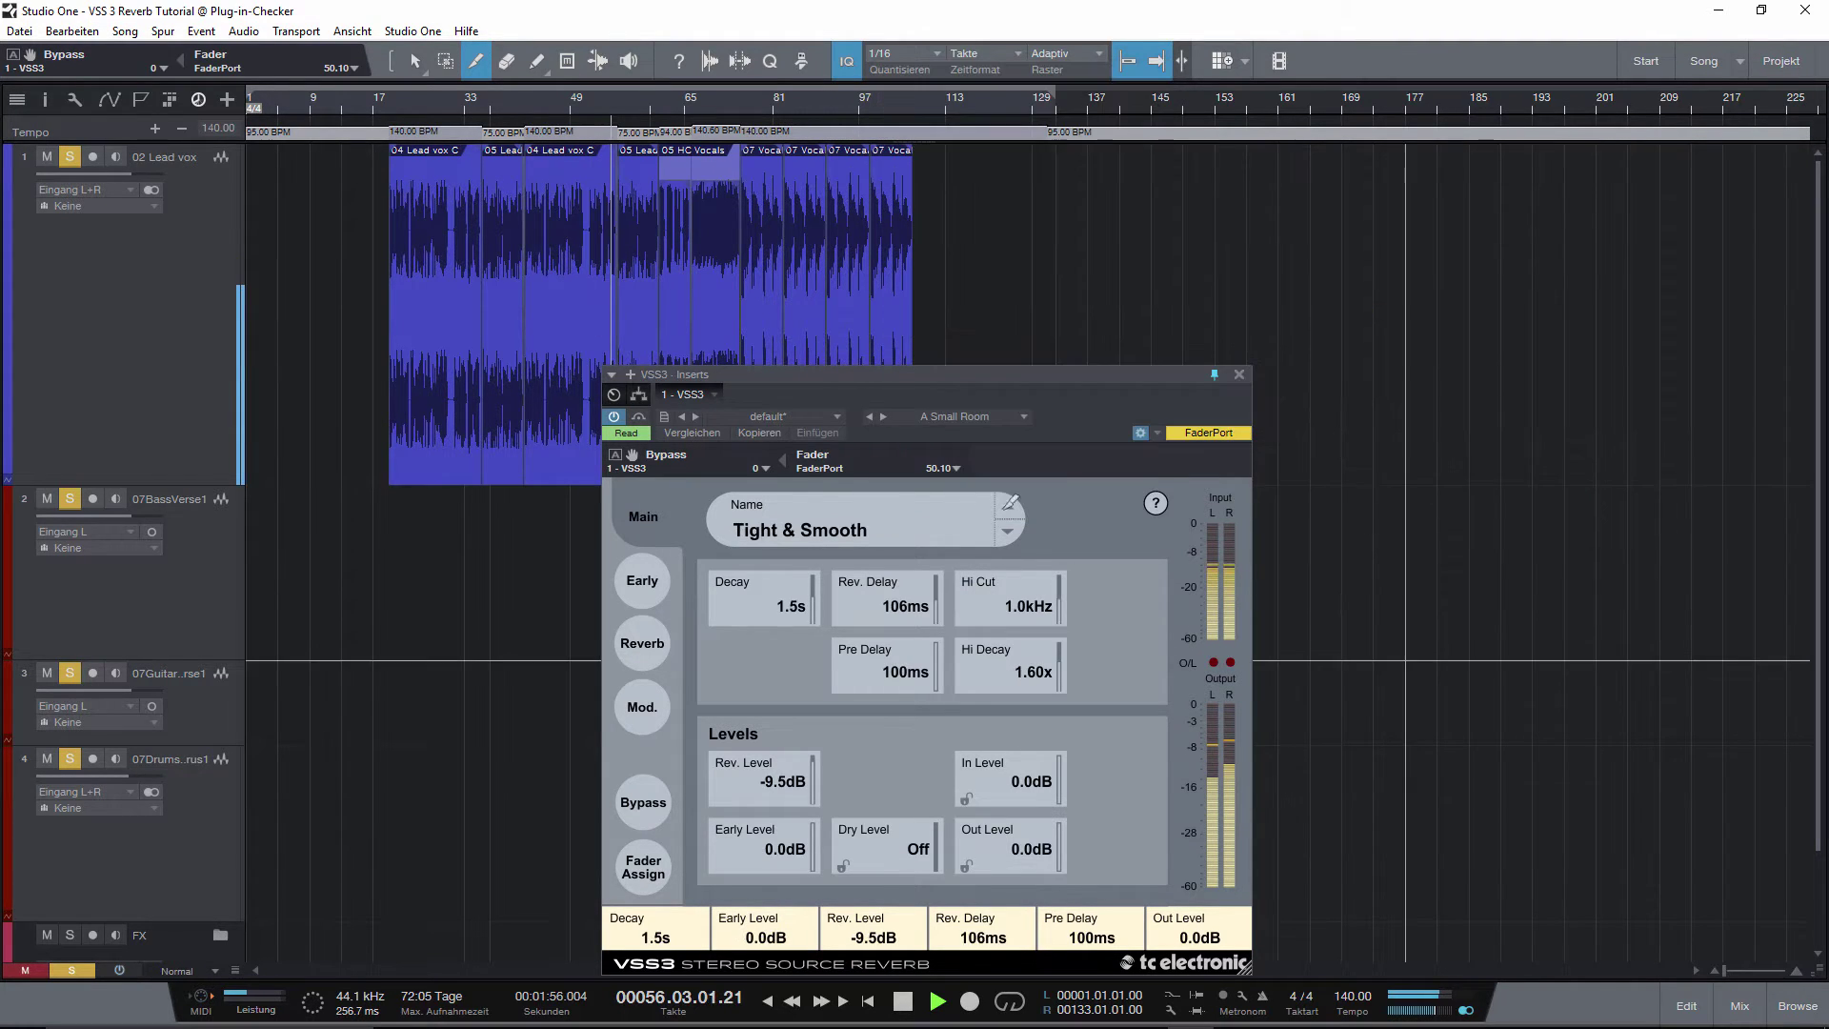
left_click(640, 419)
left_click(640, 420)
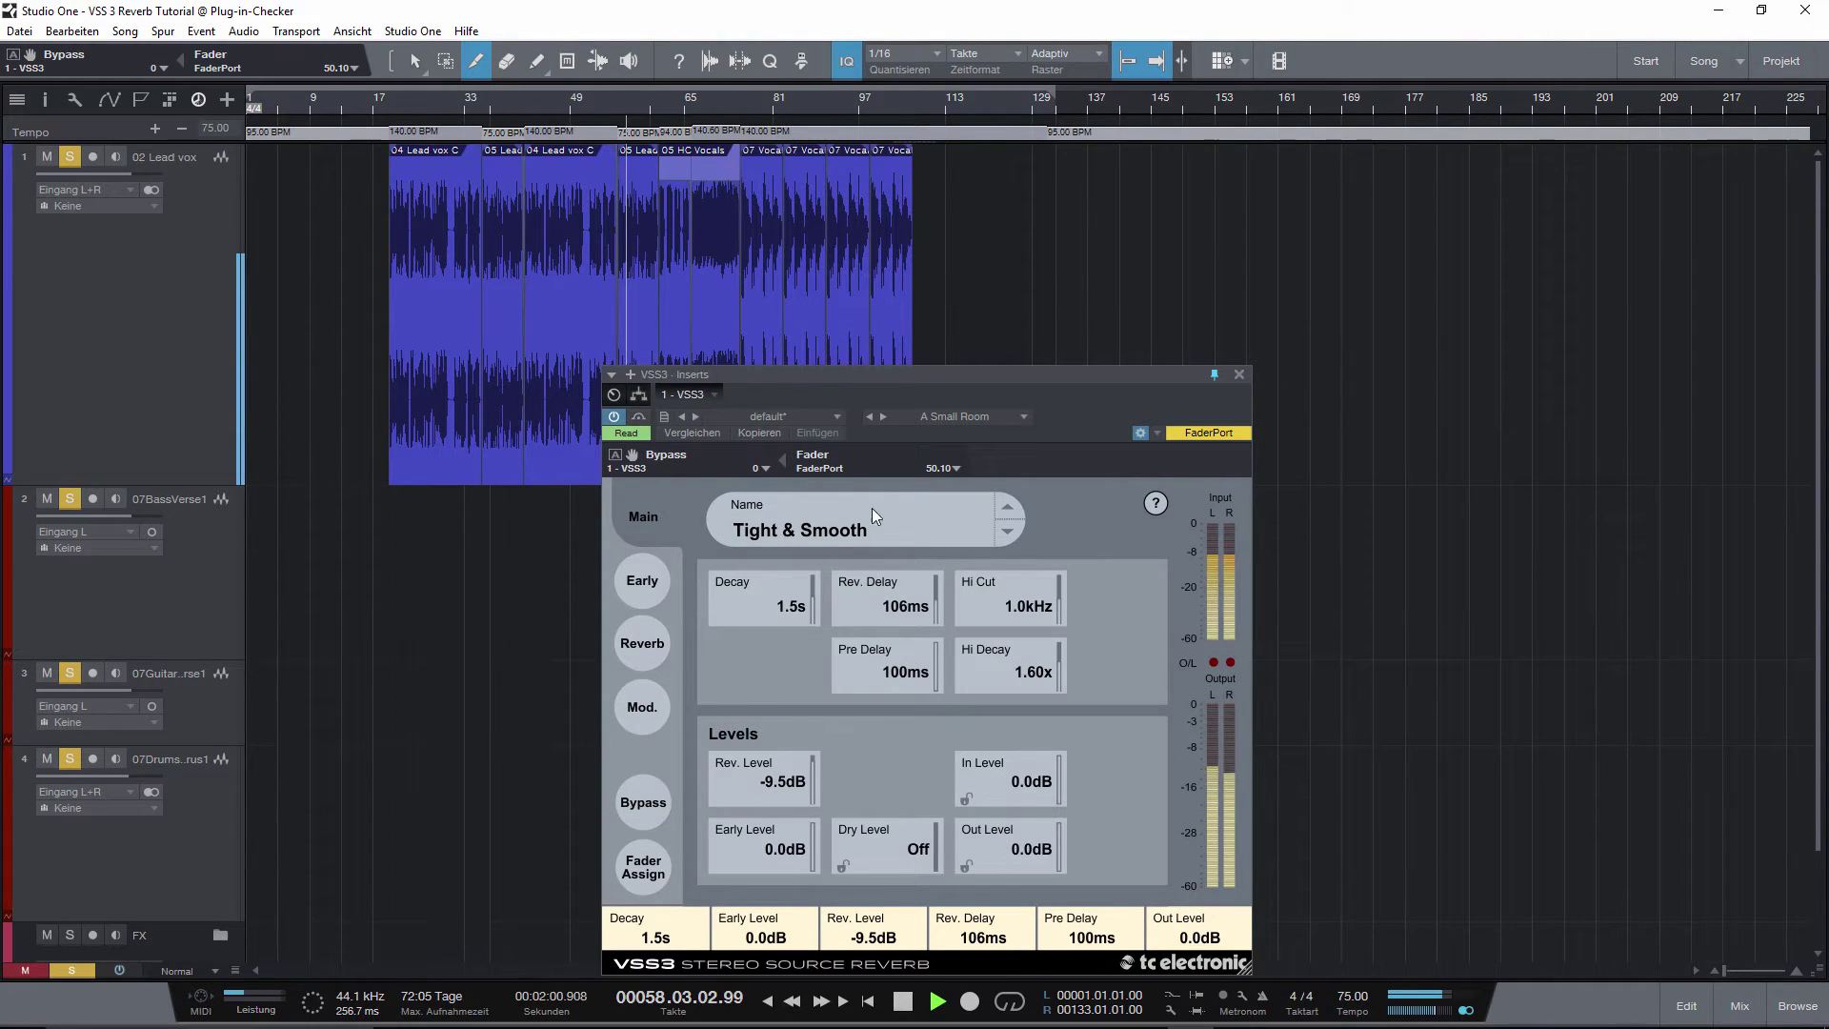
- Load the Ambient Hall preset from the music hall presets and compare it with the dry vocal using bypass
left_click(840, 530)
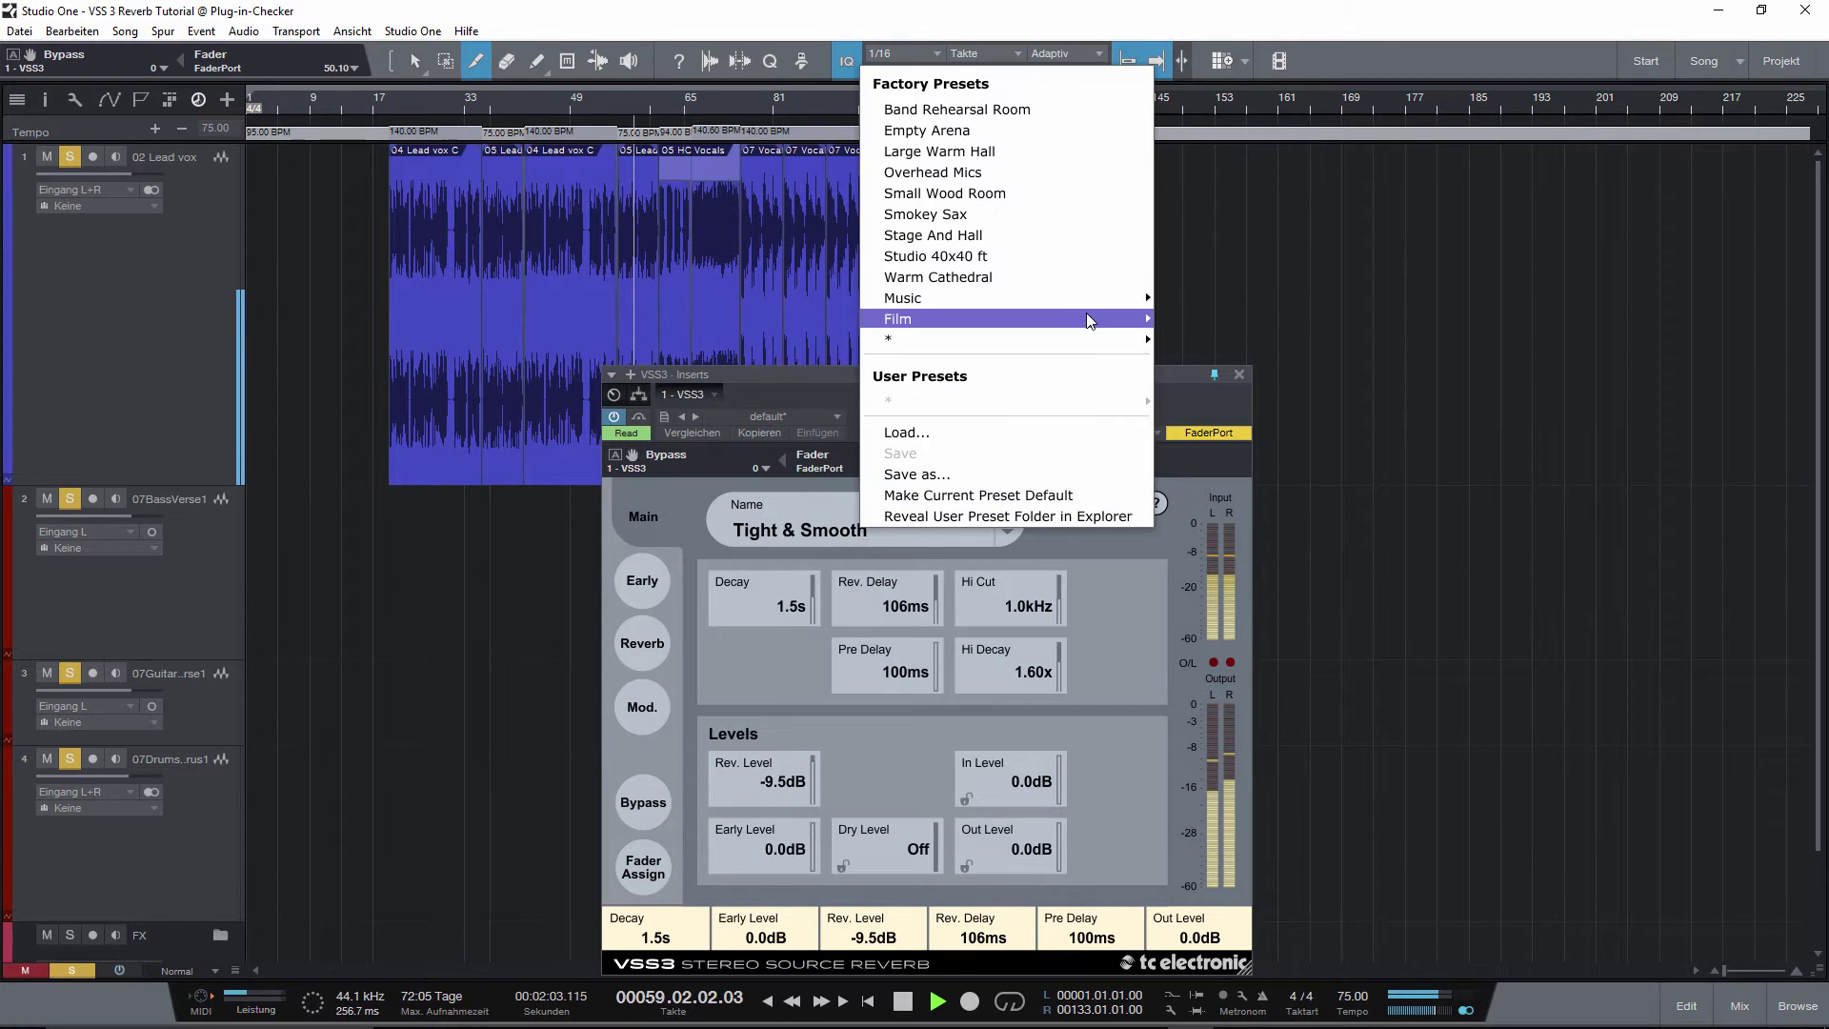
mouse_move(1096, 305)
mouse_move(1239, 383)
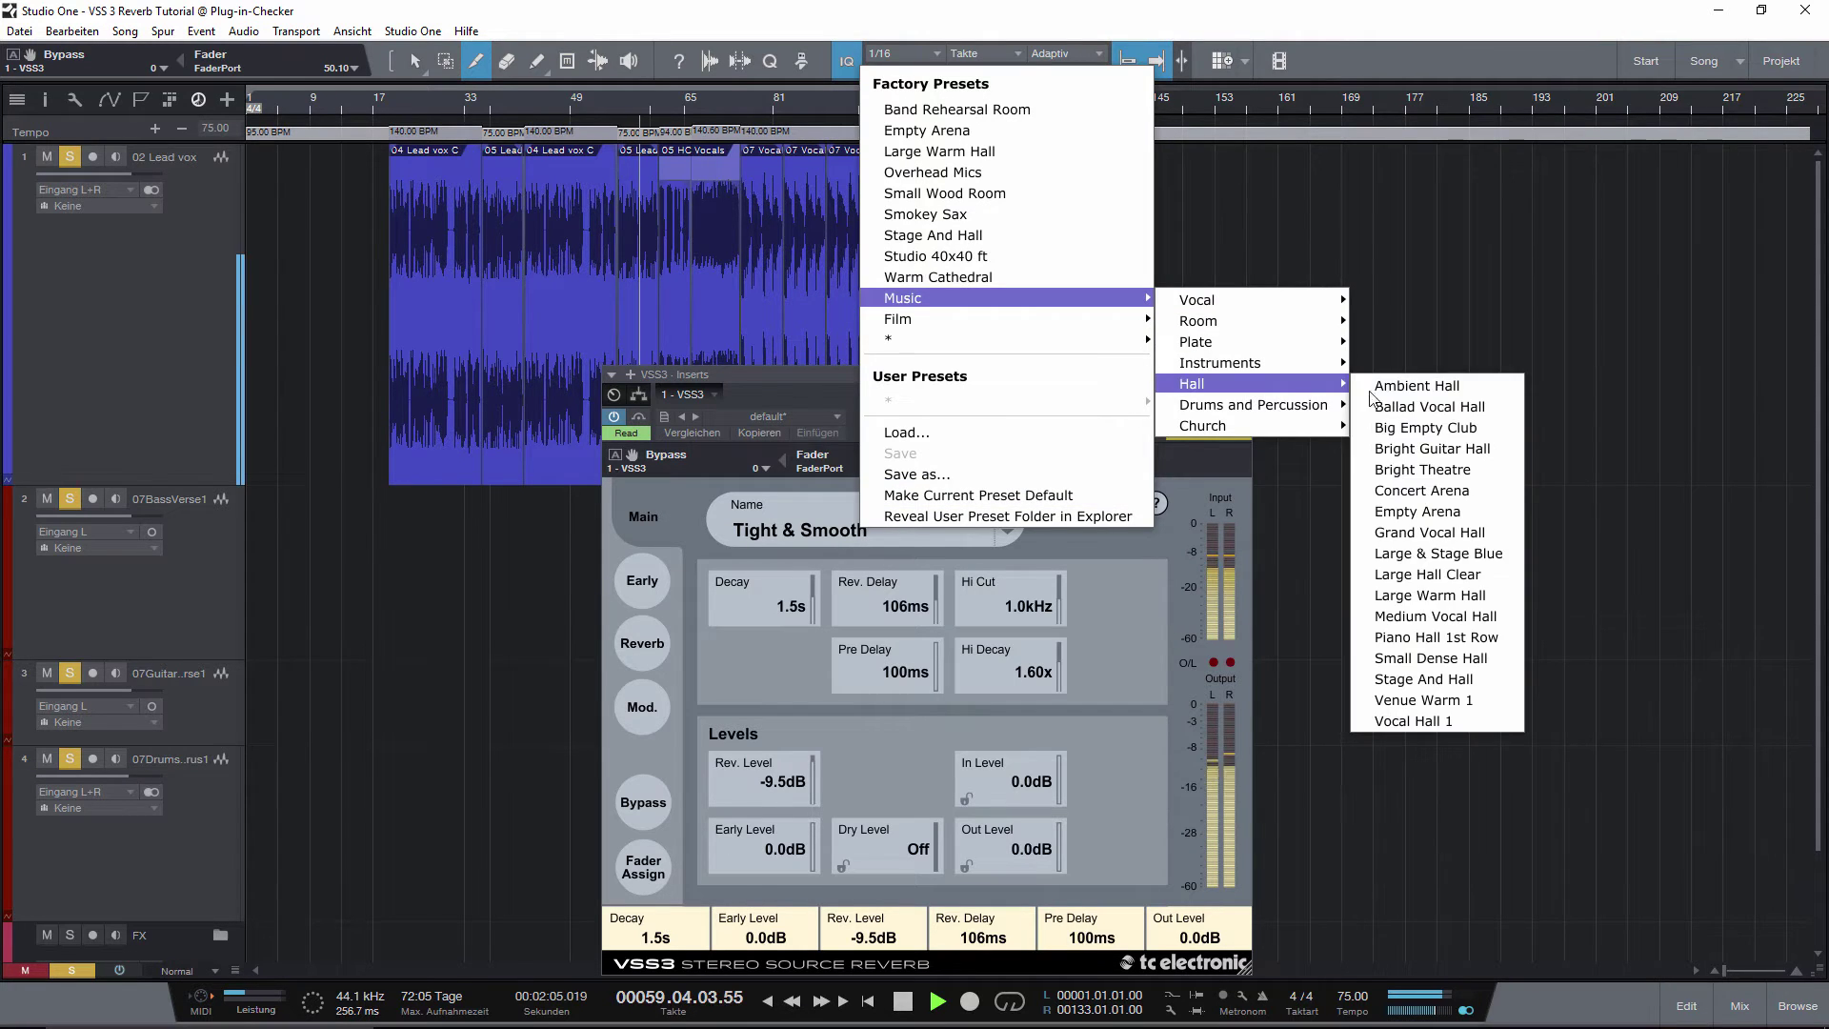
left_click(1388, 400)
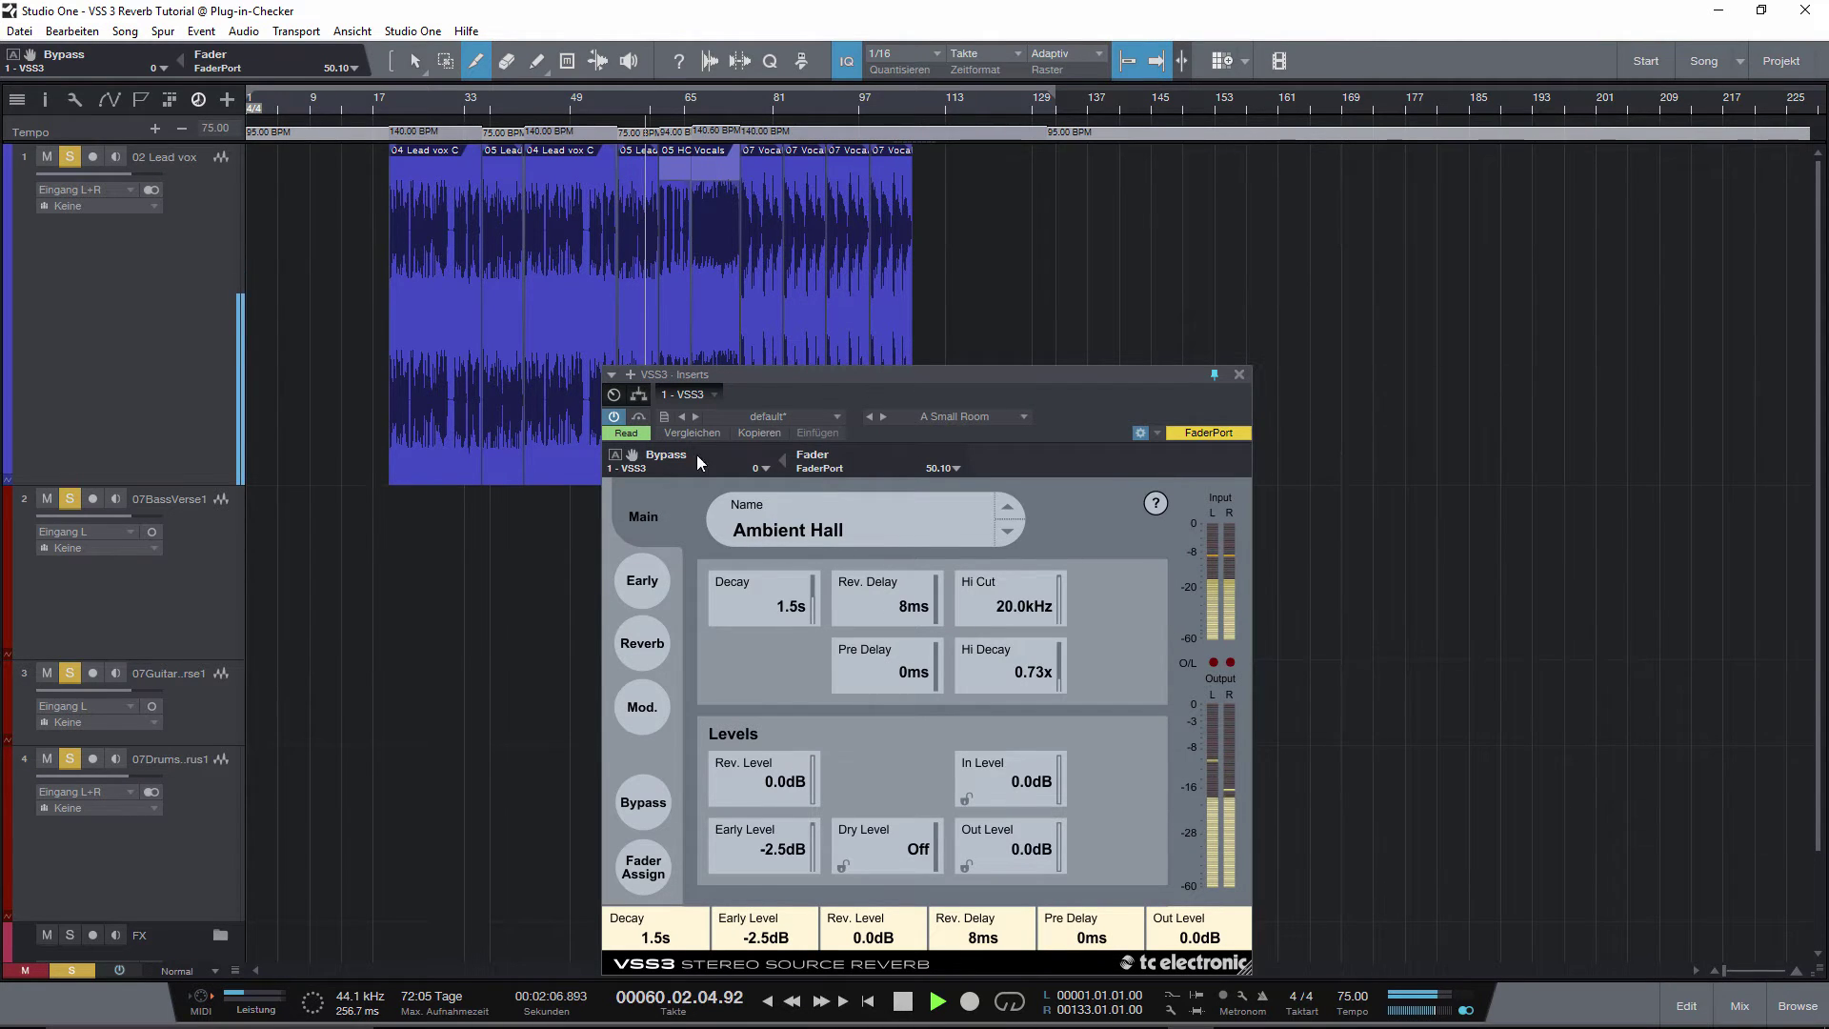
left_click(638, 419)
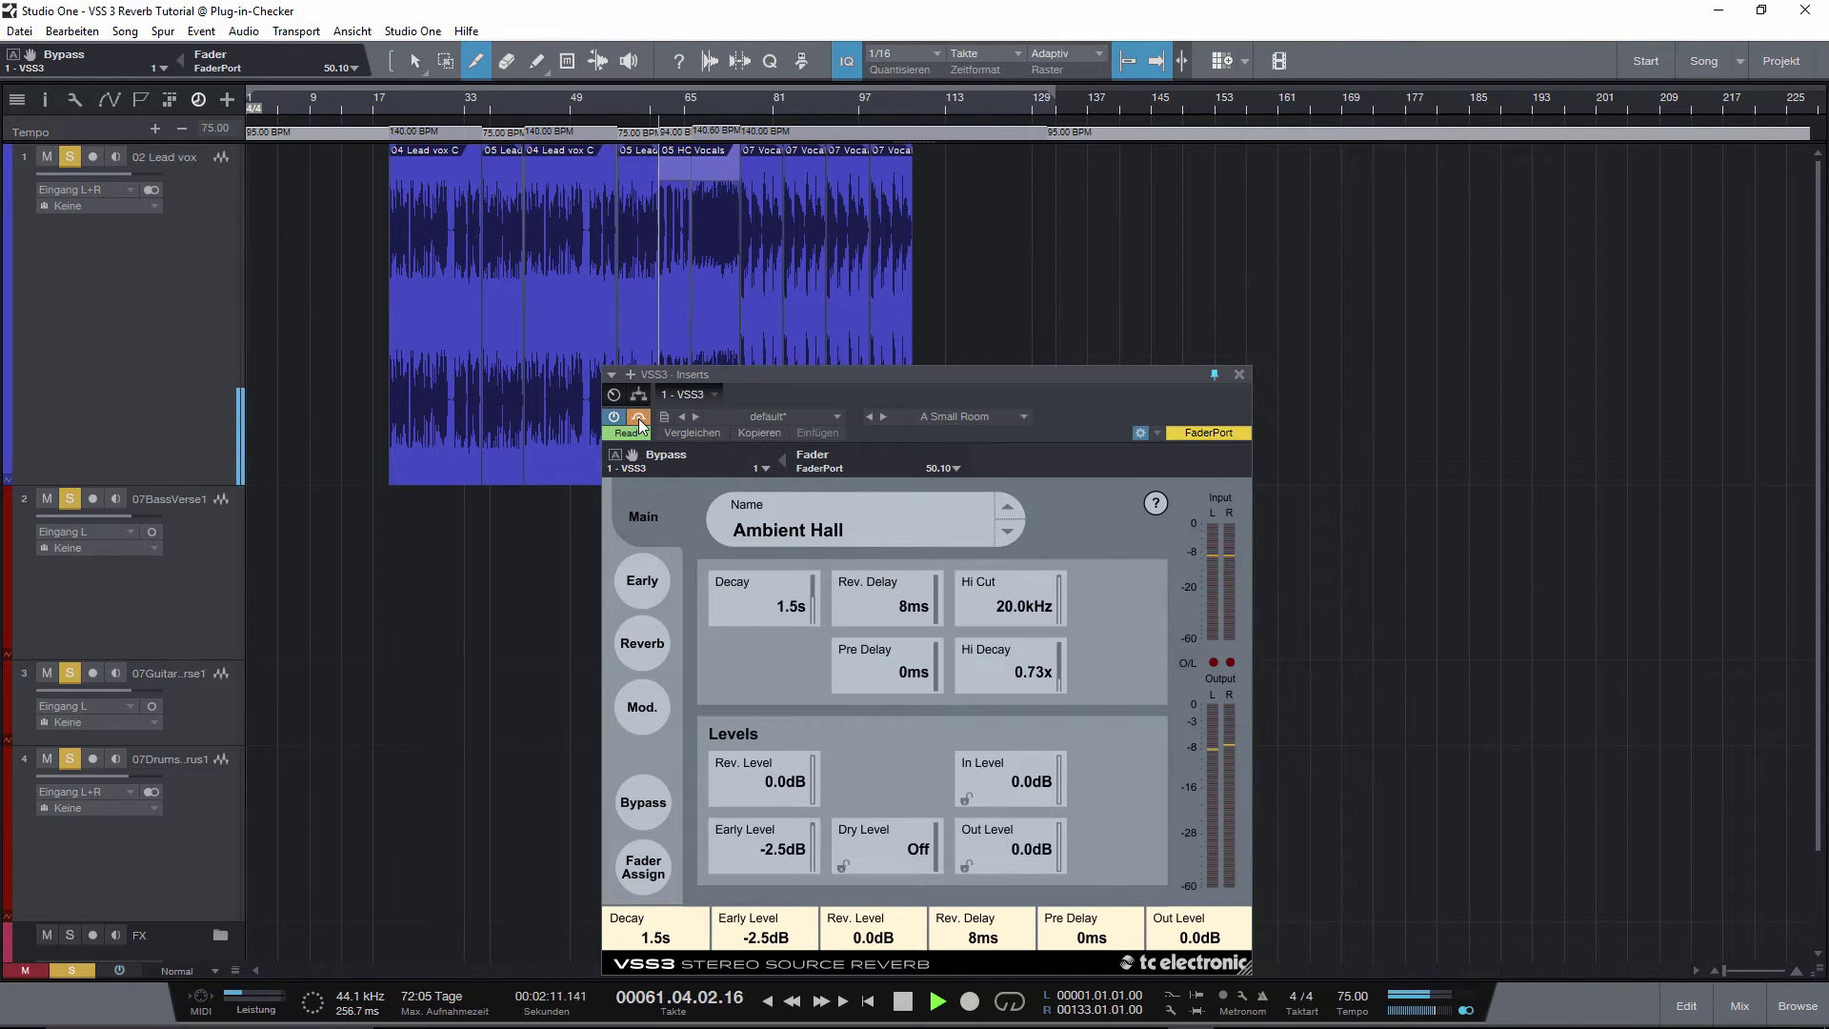
left_click(638, 419)
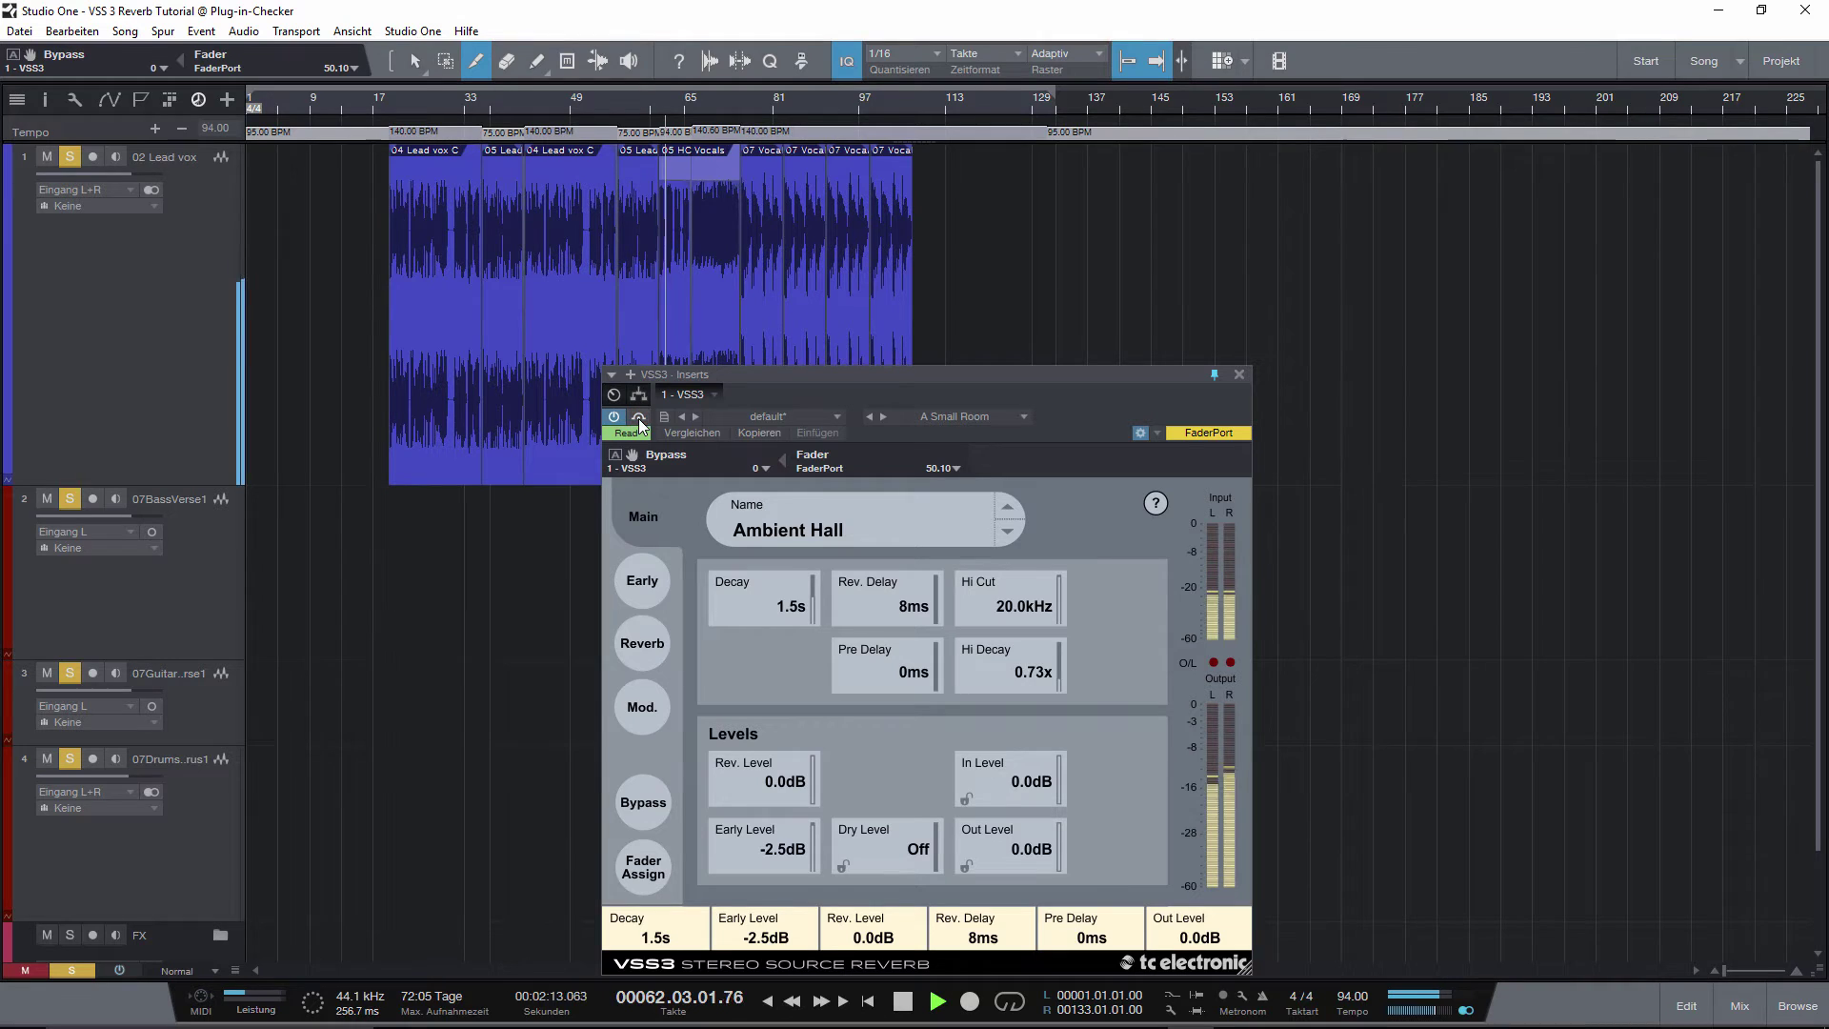
- Slightly lower the volume of the first 05 HC Vocals clip with the Arrow tool, and compare the vocal with the reverb bypassed and active
left_click(415, 60)
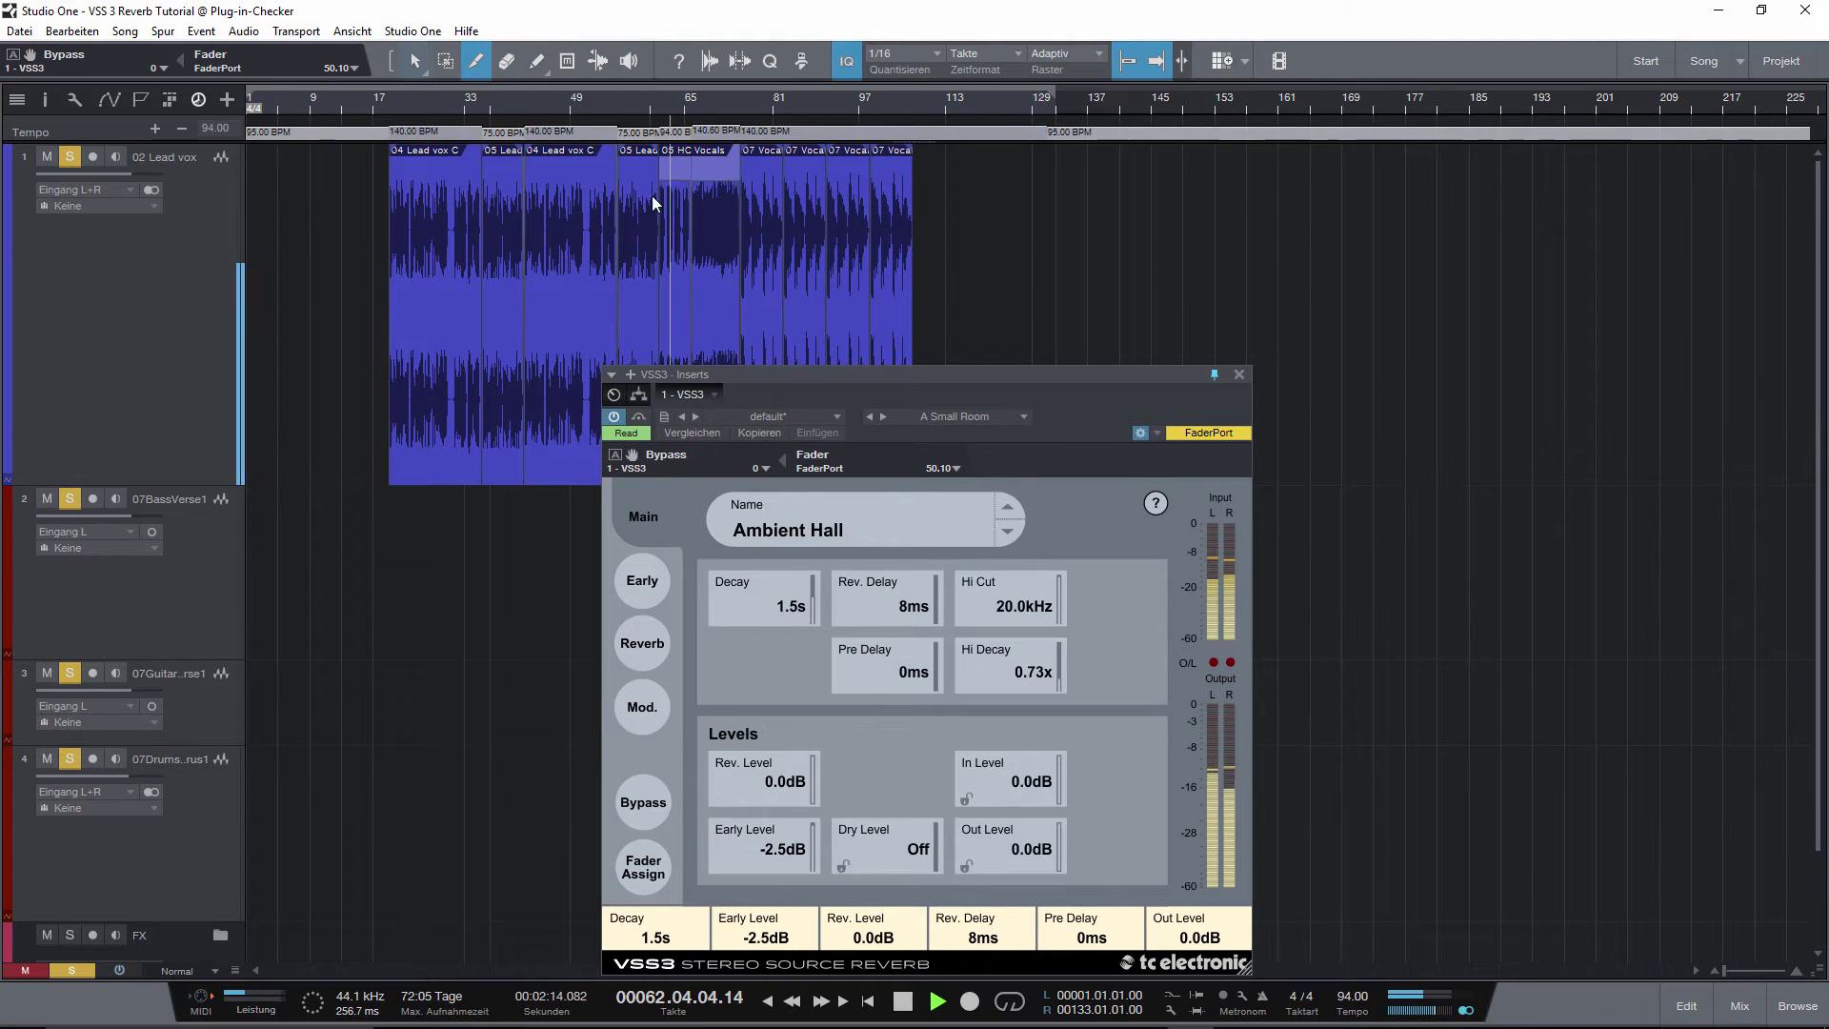
left_click(672, 208)
left_click_drag(677, 191, 677, 197)
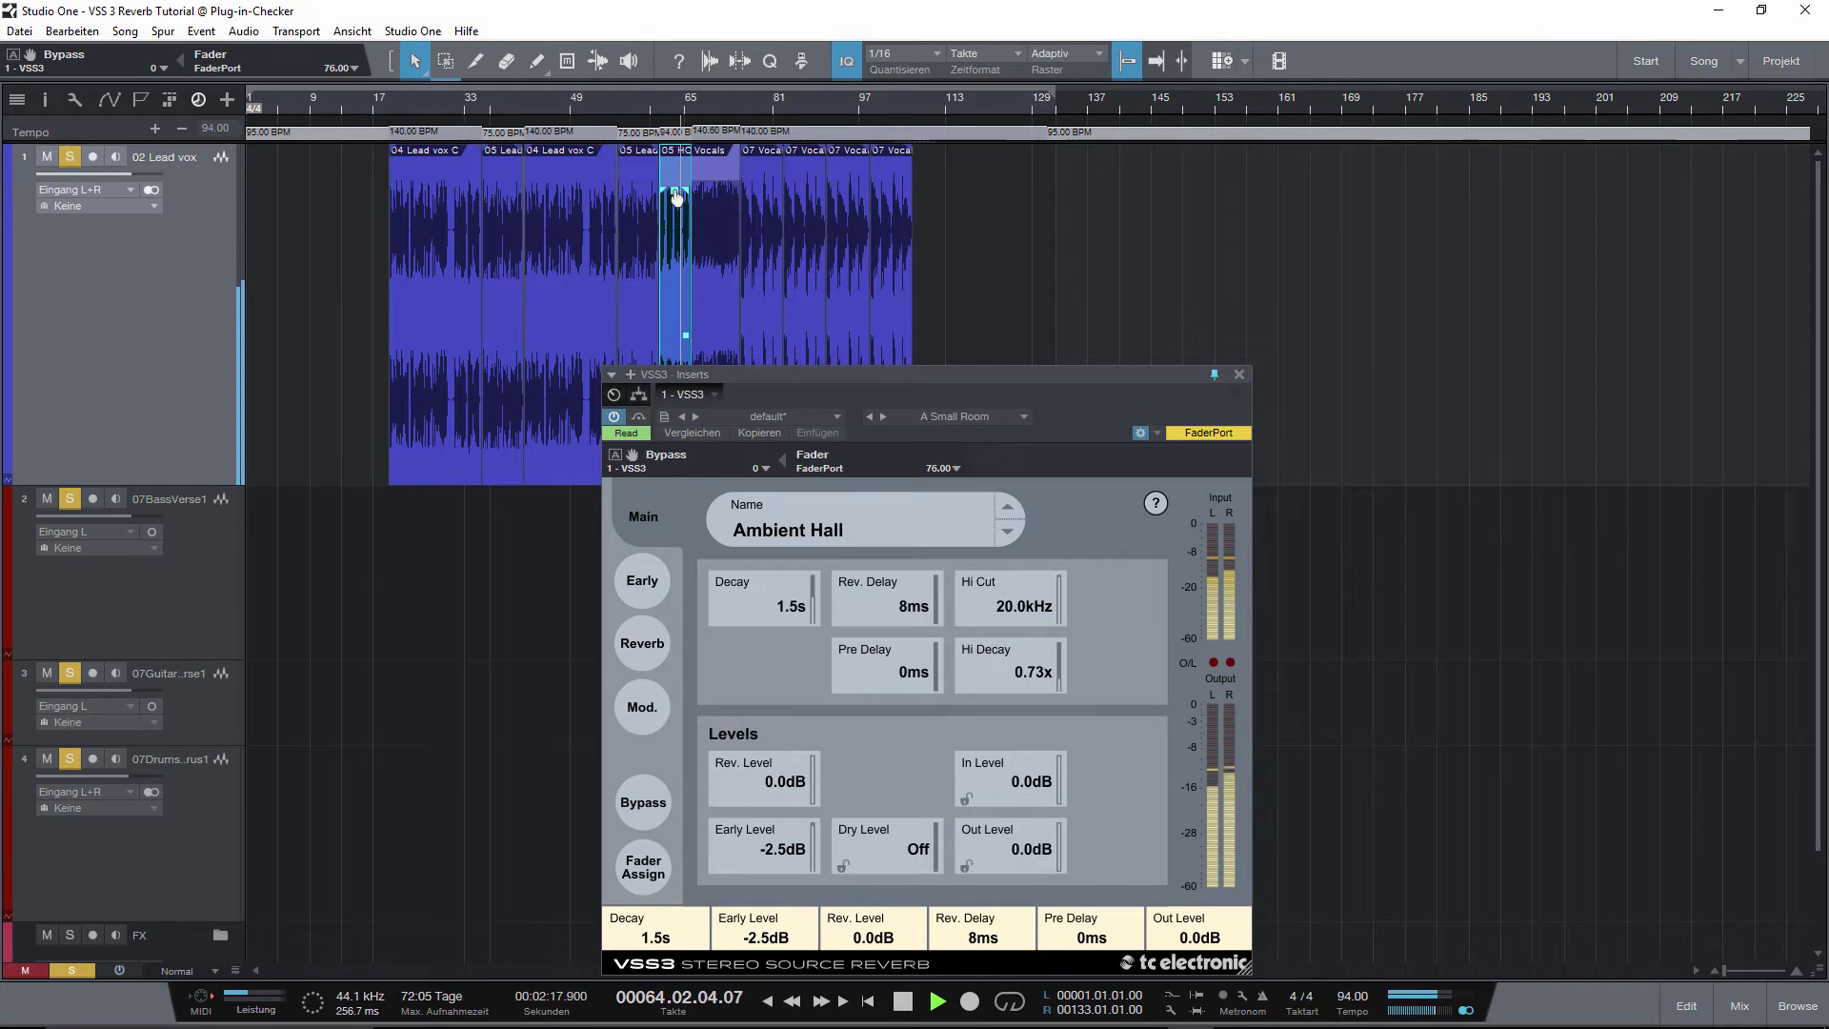
left_click(639, 417)
left_click(640, 415)
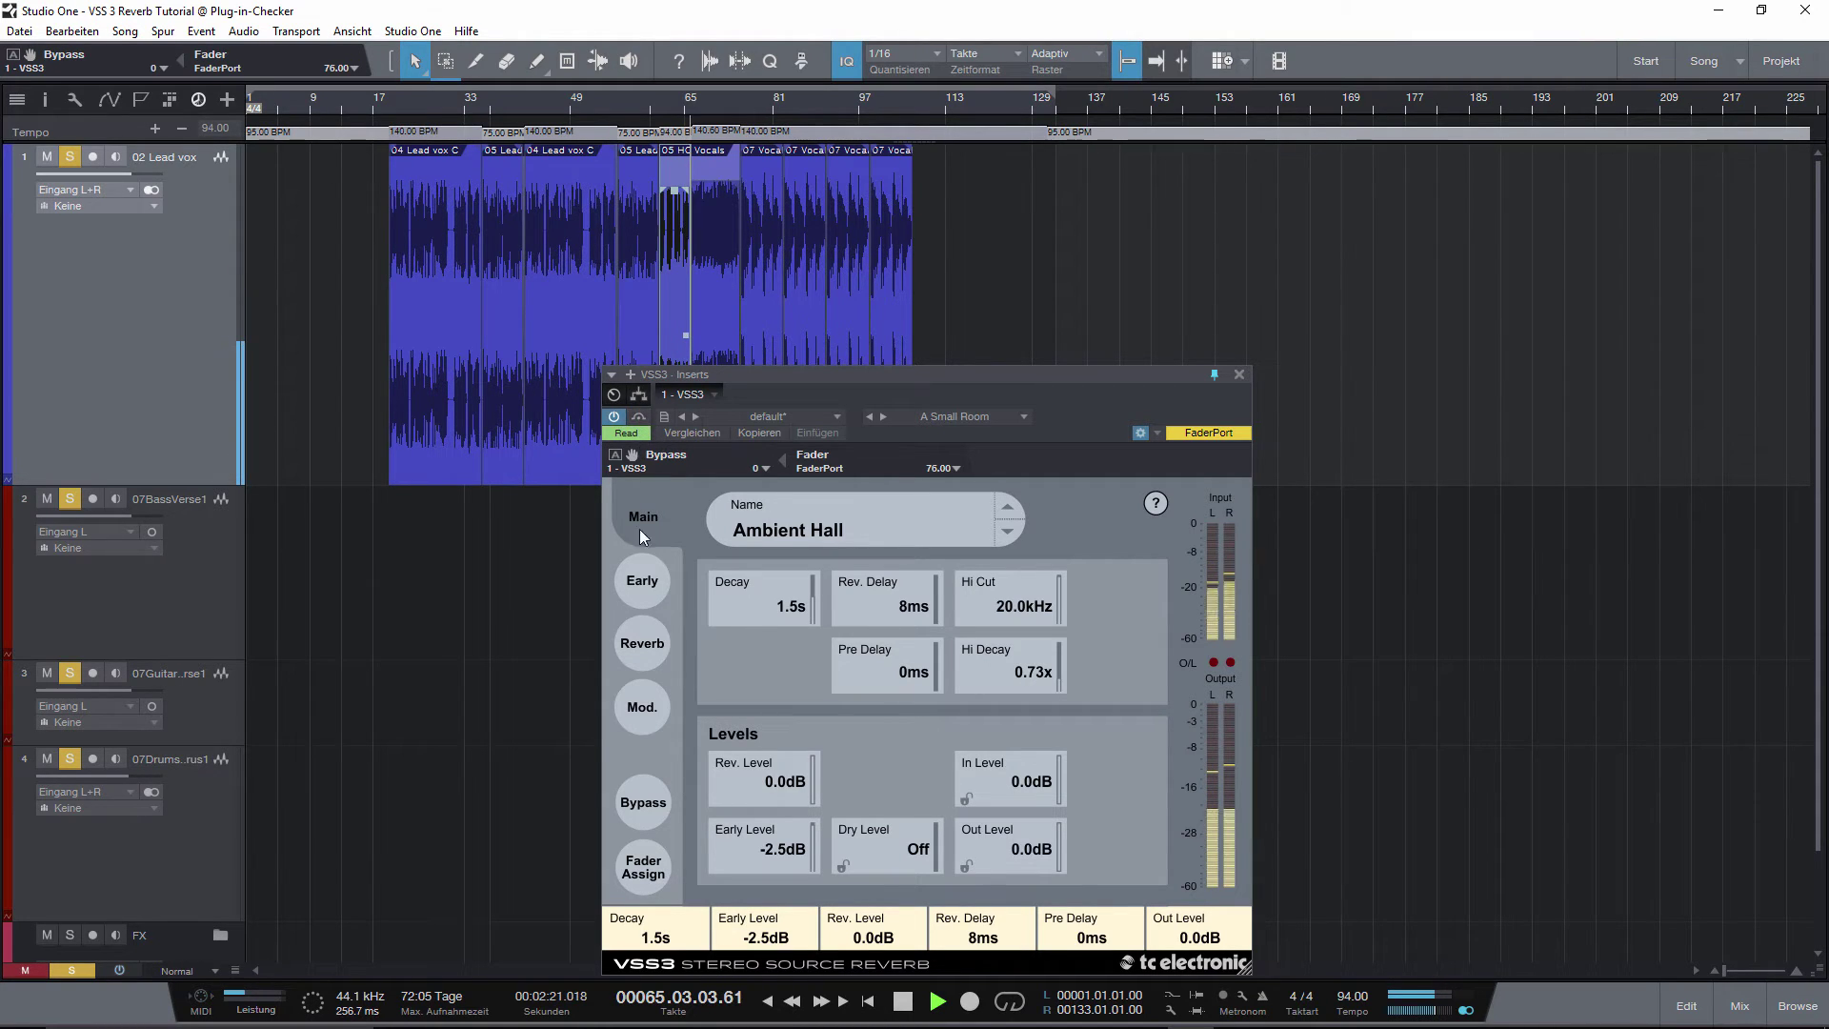
- Load the Warm Cathedral factory preset in the reverb and compare it with the bypassed vocal, leaving the reverb active
left_click(844, 532)
mouse_move(1098, 303)
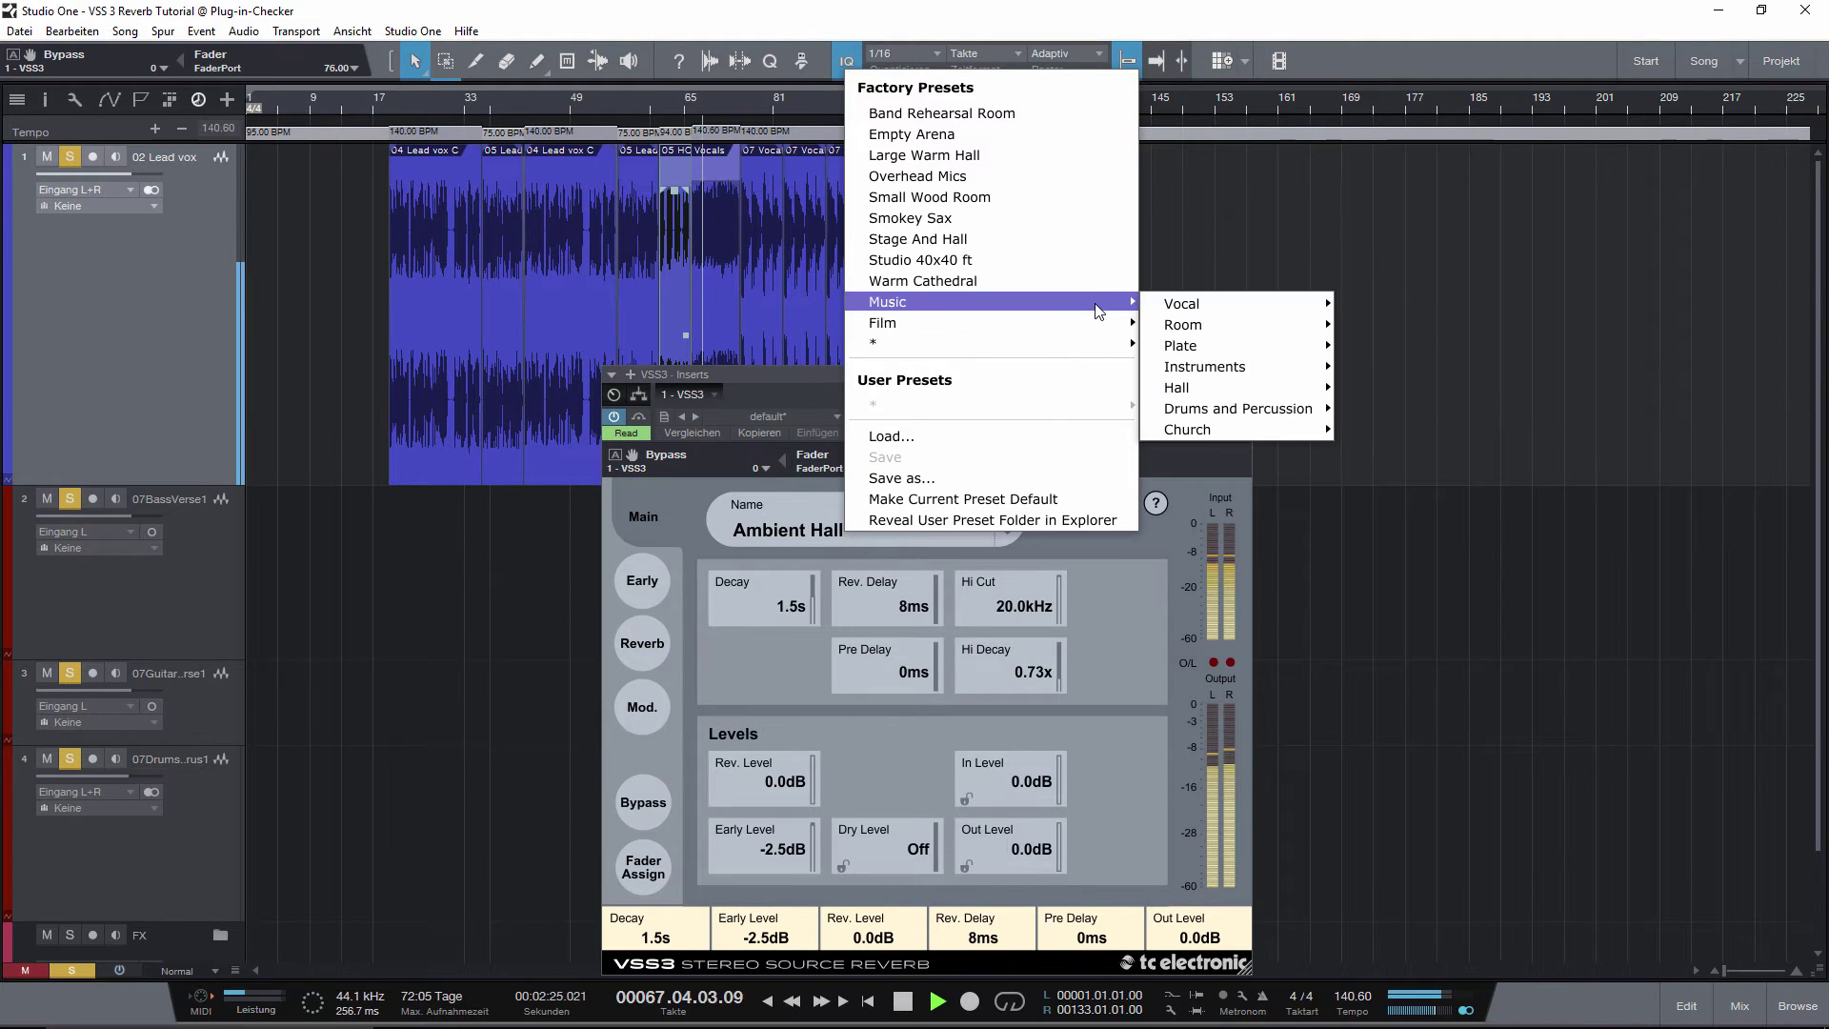
left_click(1064, 282)
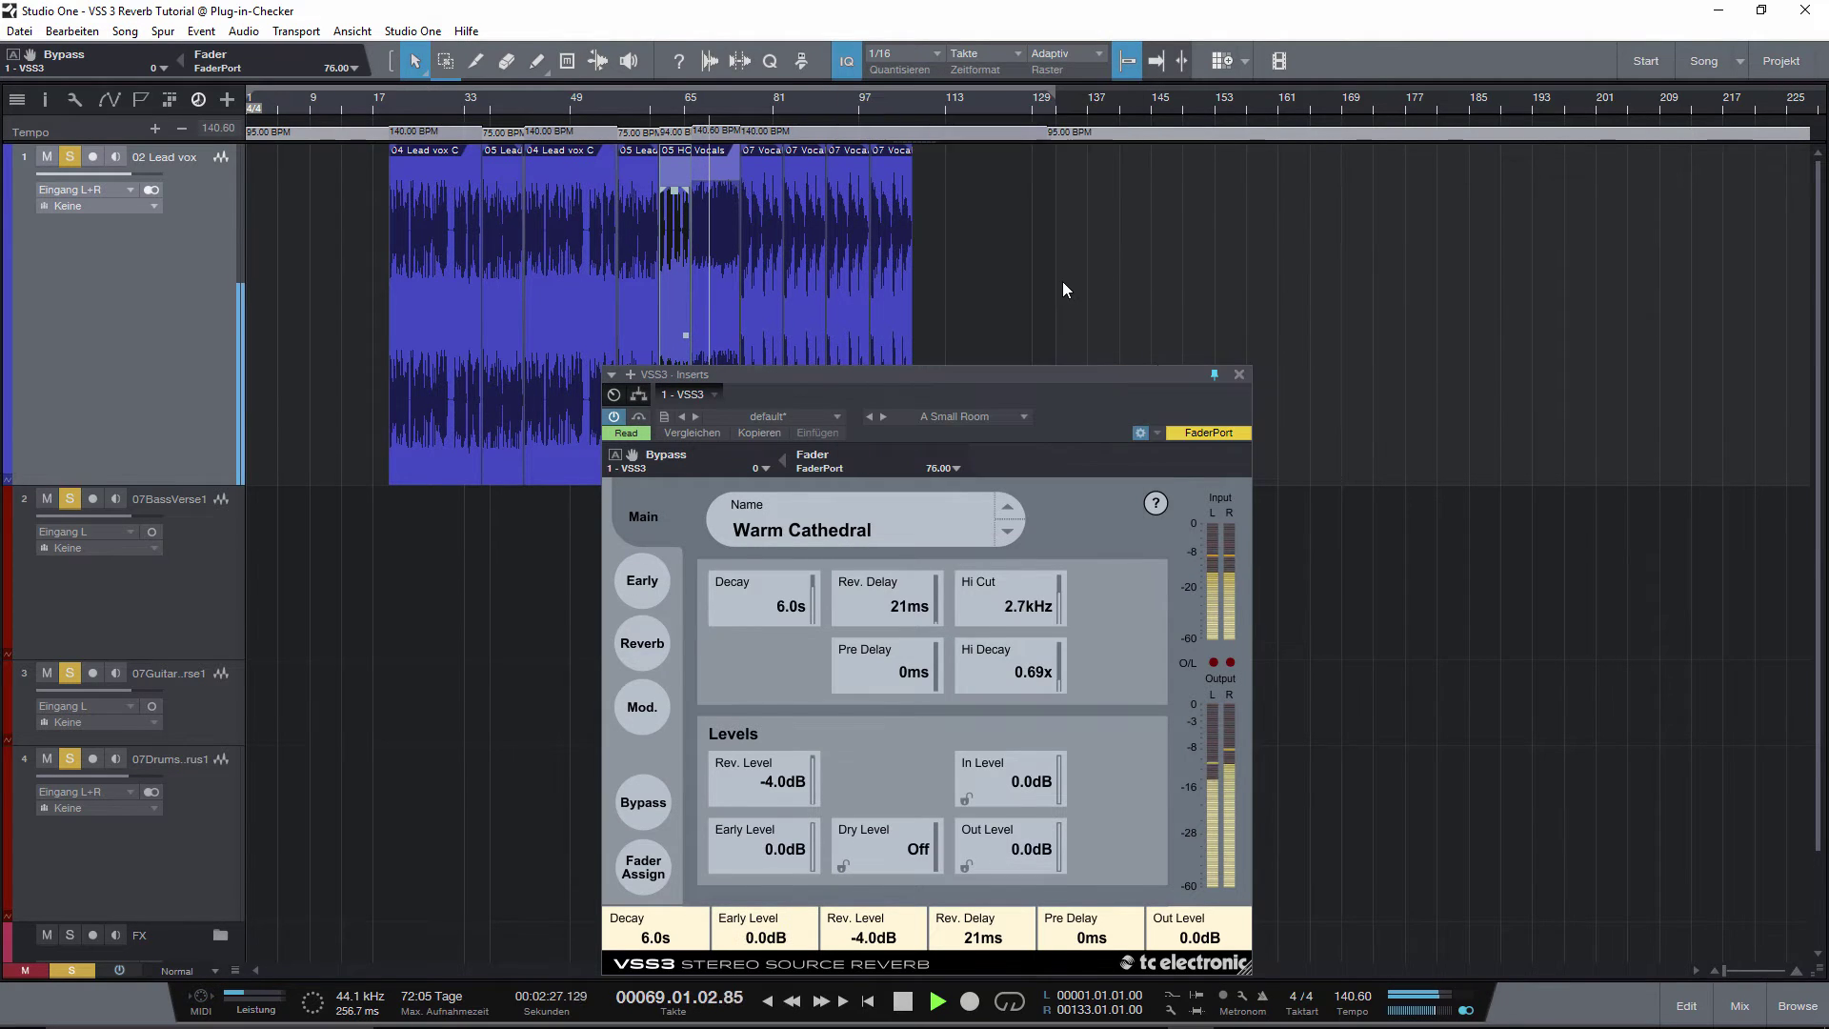
left_click(638, 416)
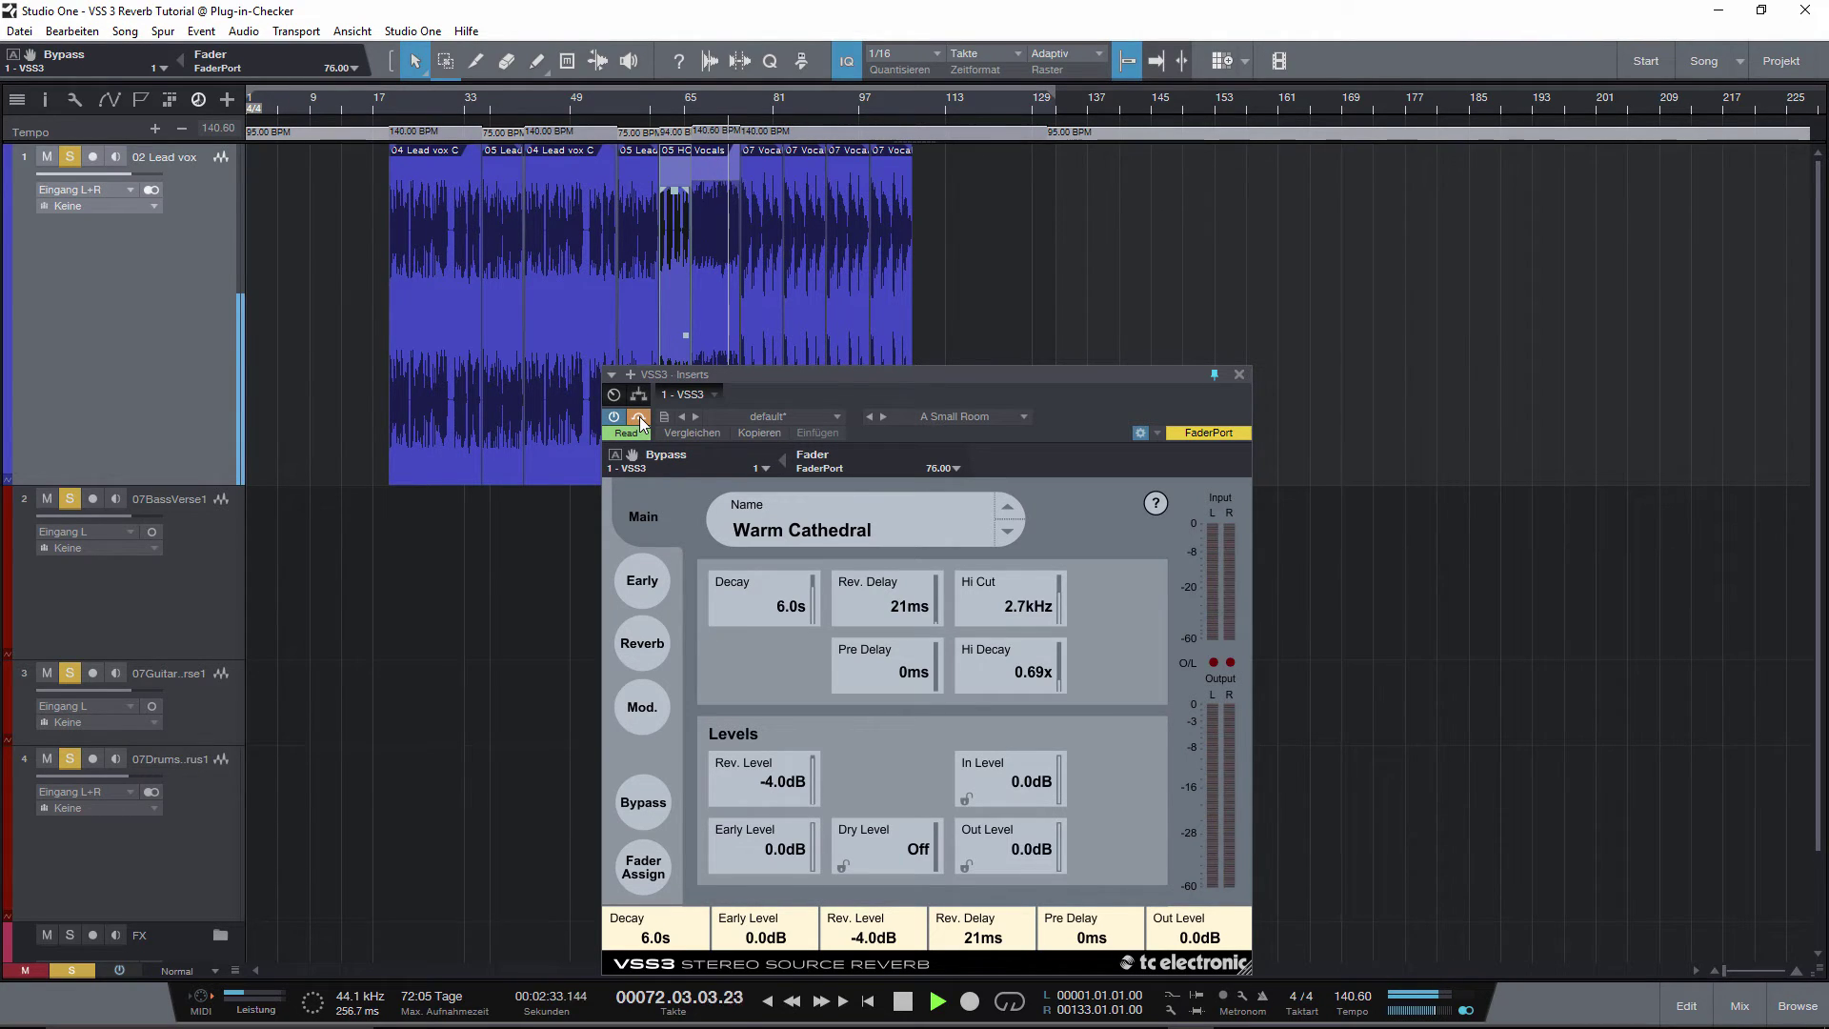
left_click(639, 416)
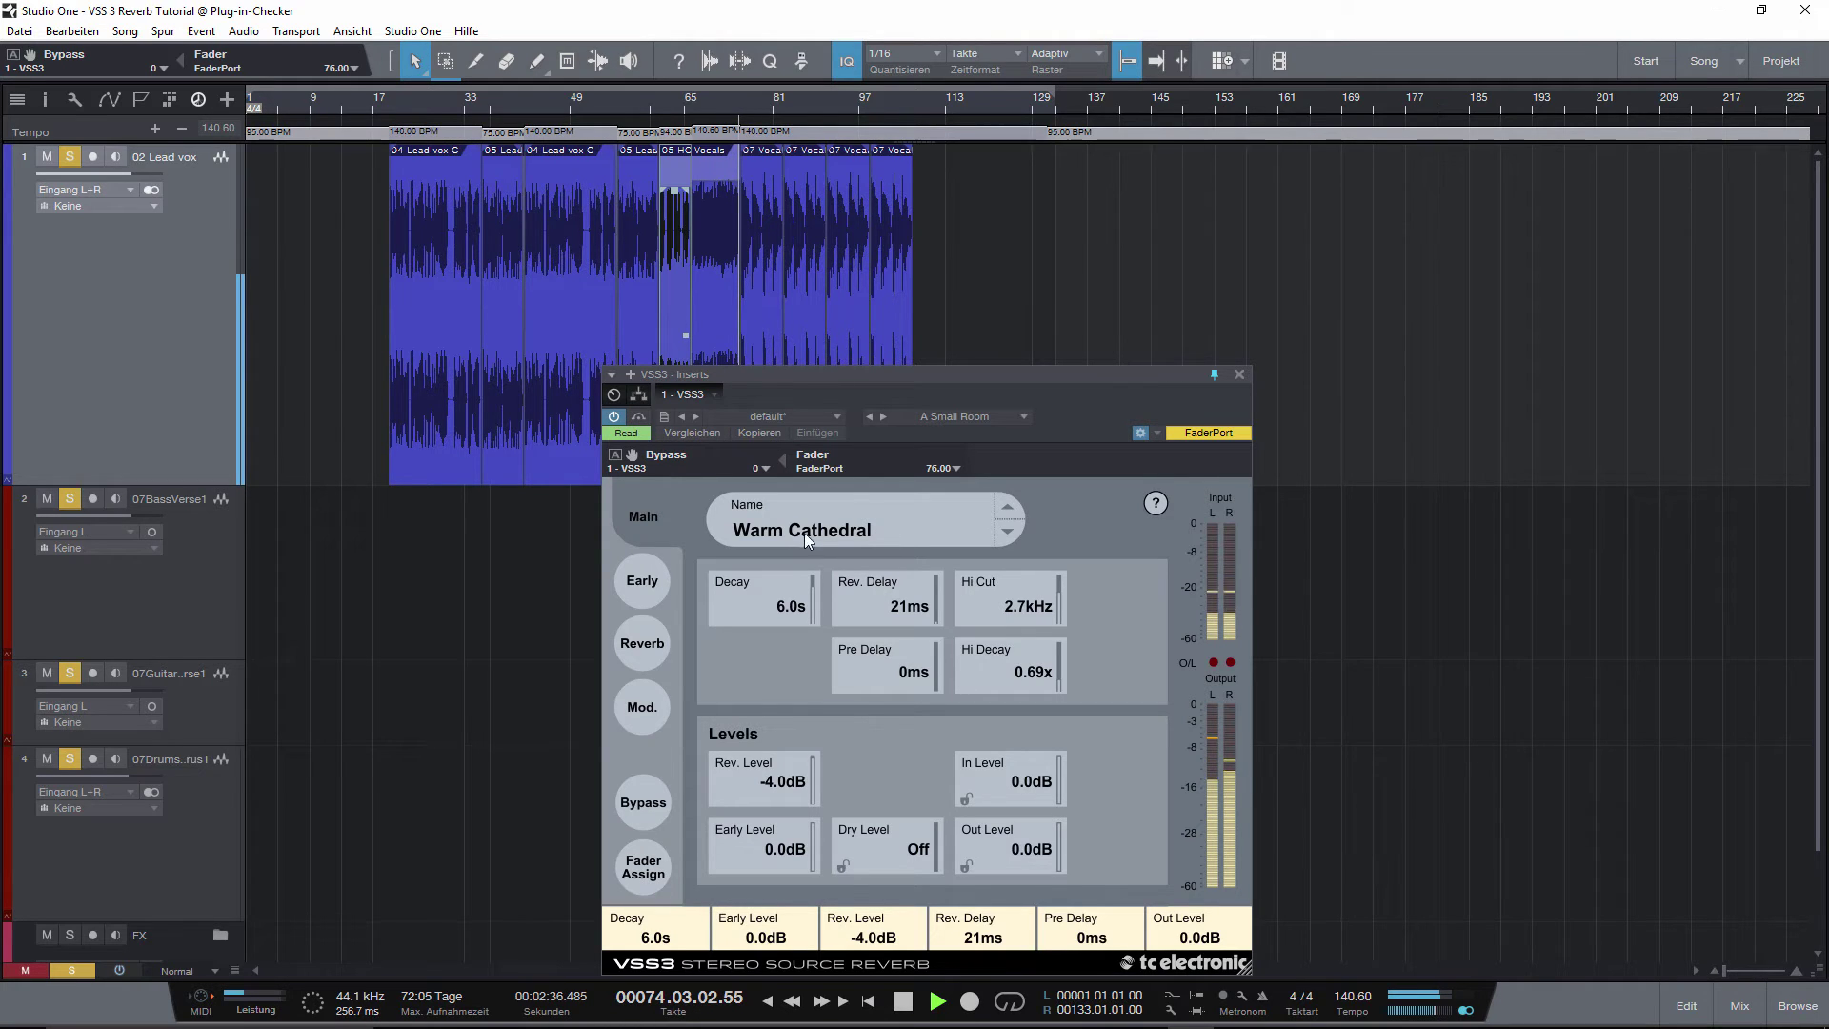
- Compare the Warm Cathedral reverb with the dry vocal again by bypassing and reactivating the plug-in
left_click(640, 417)
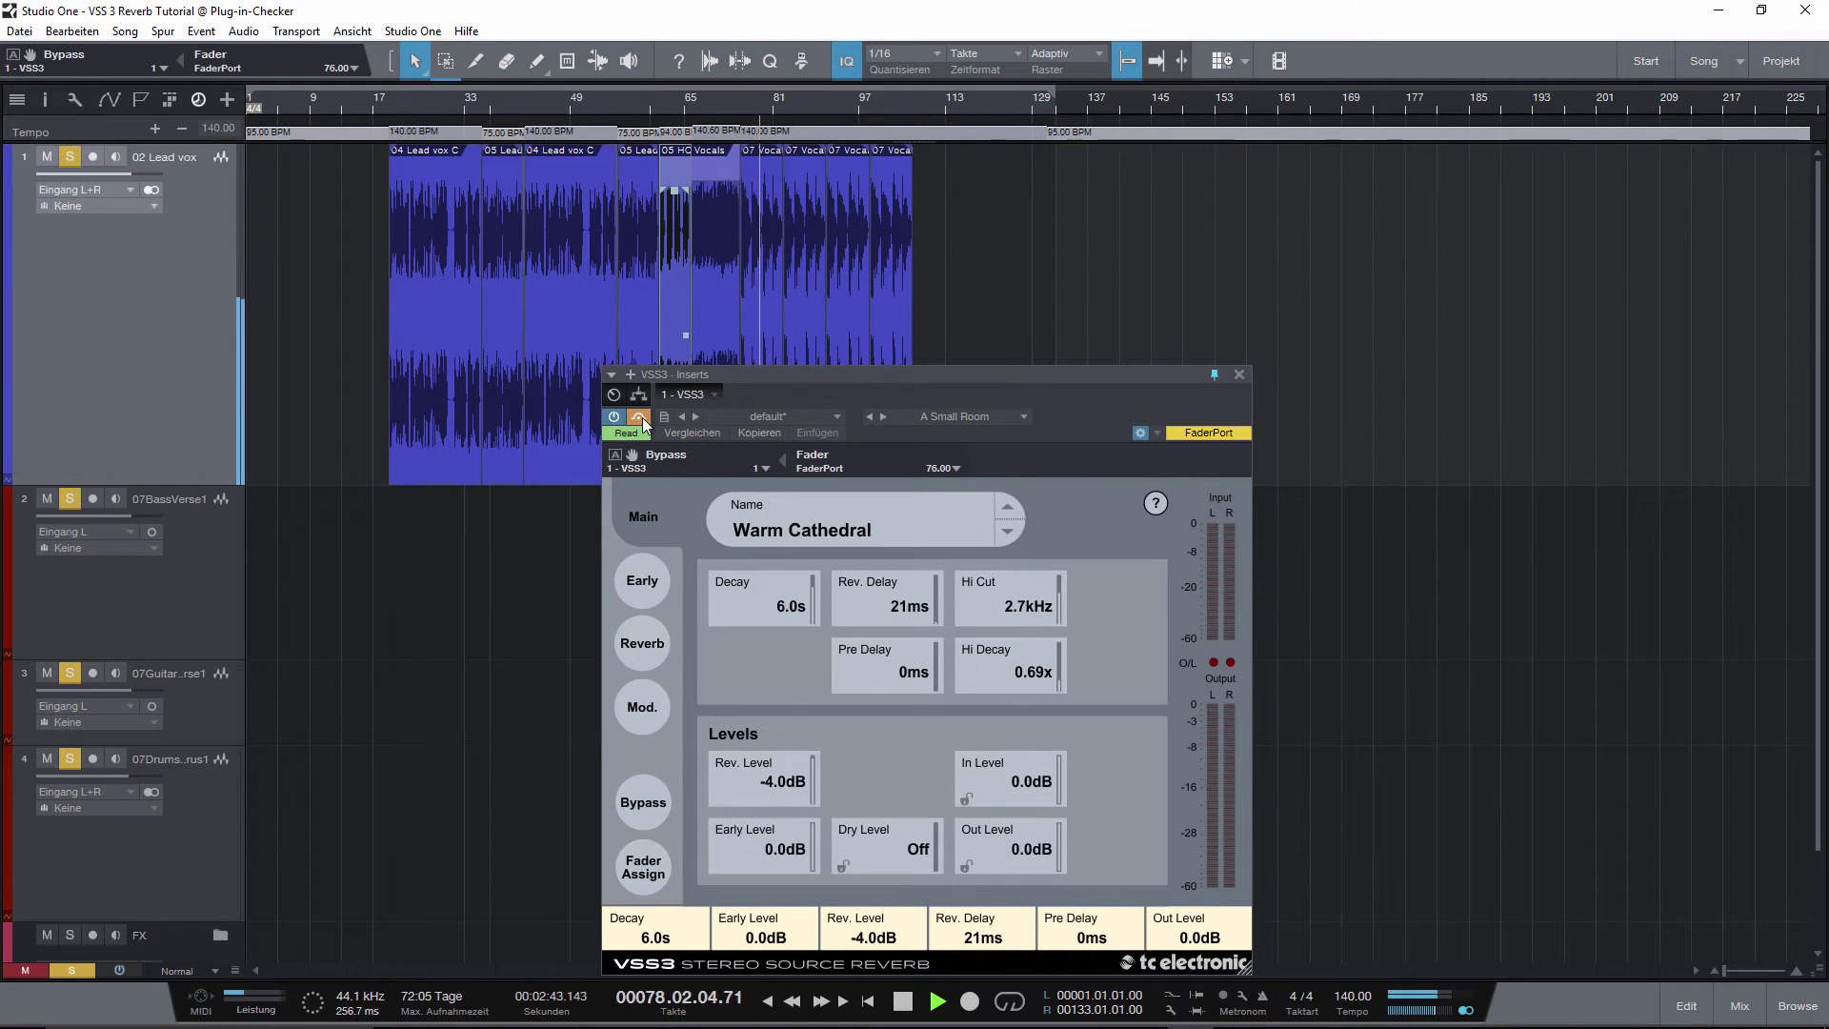
left_click(641, 417)
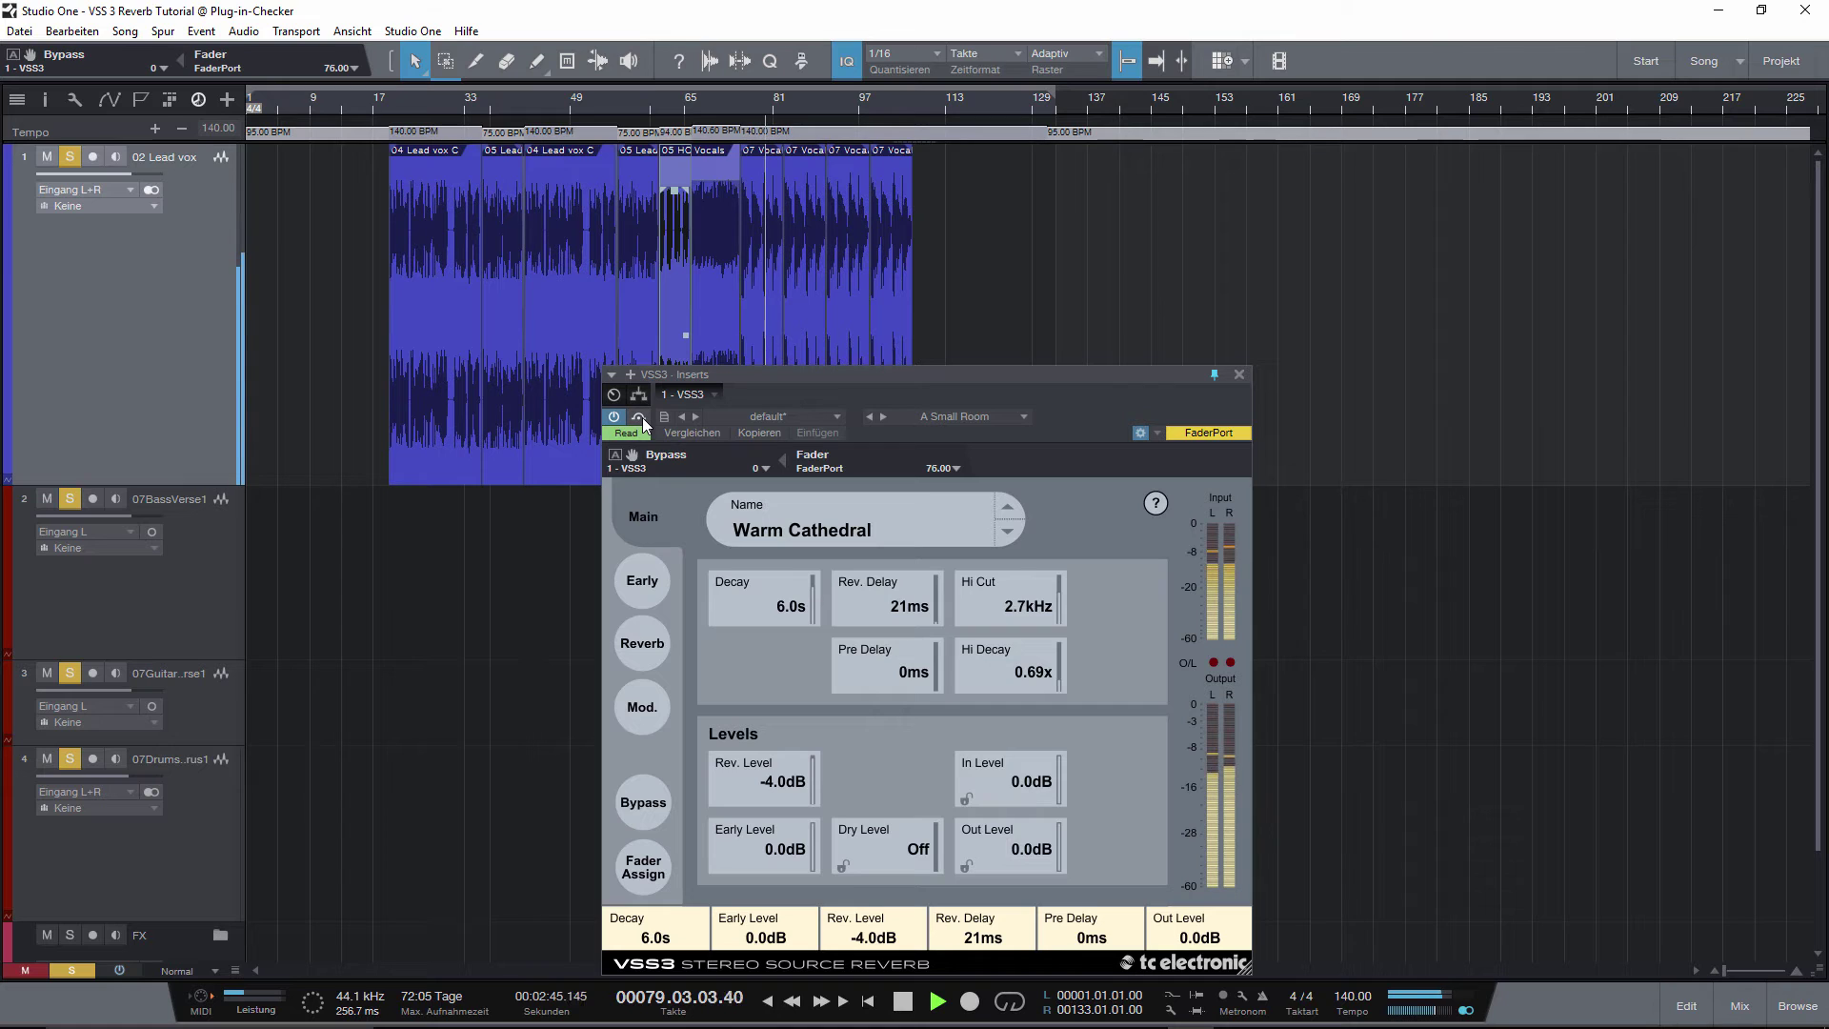
- Load the Vocal Deep Male preset from the music vocal presets and compare it with the bypassed signal, leaving the reverb active
left_click(816, 532)
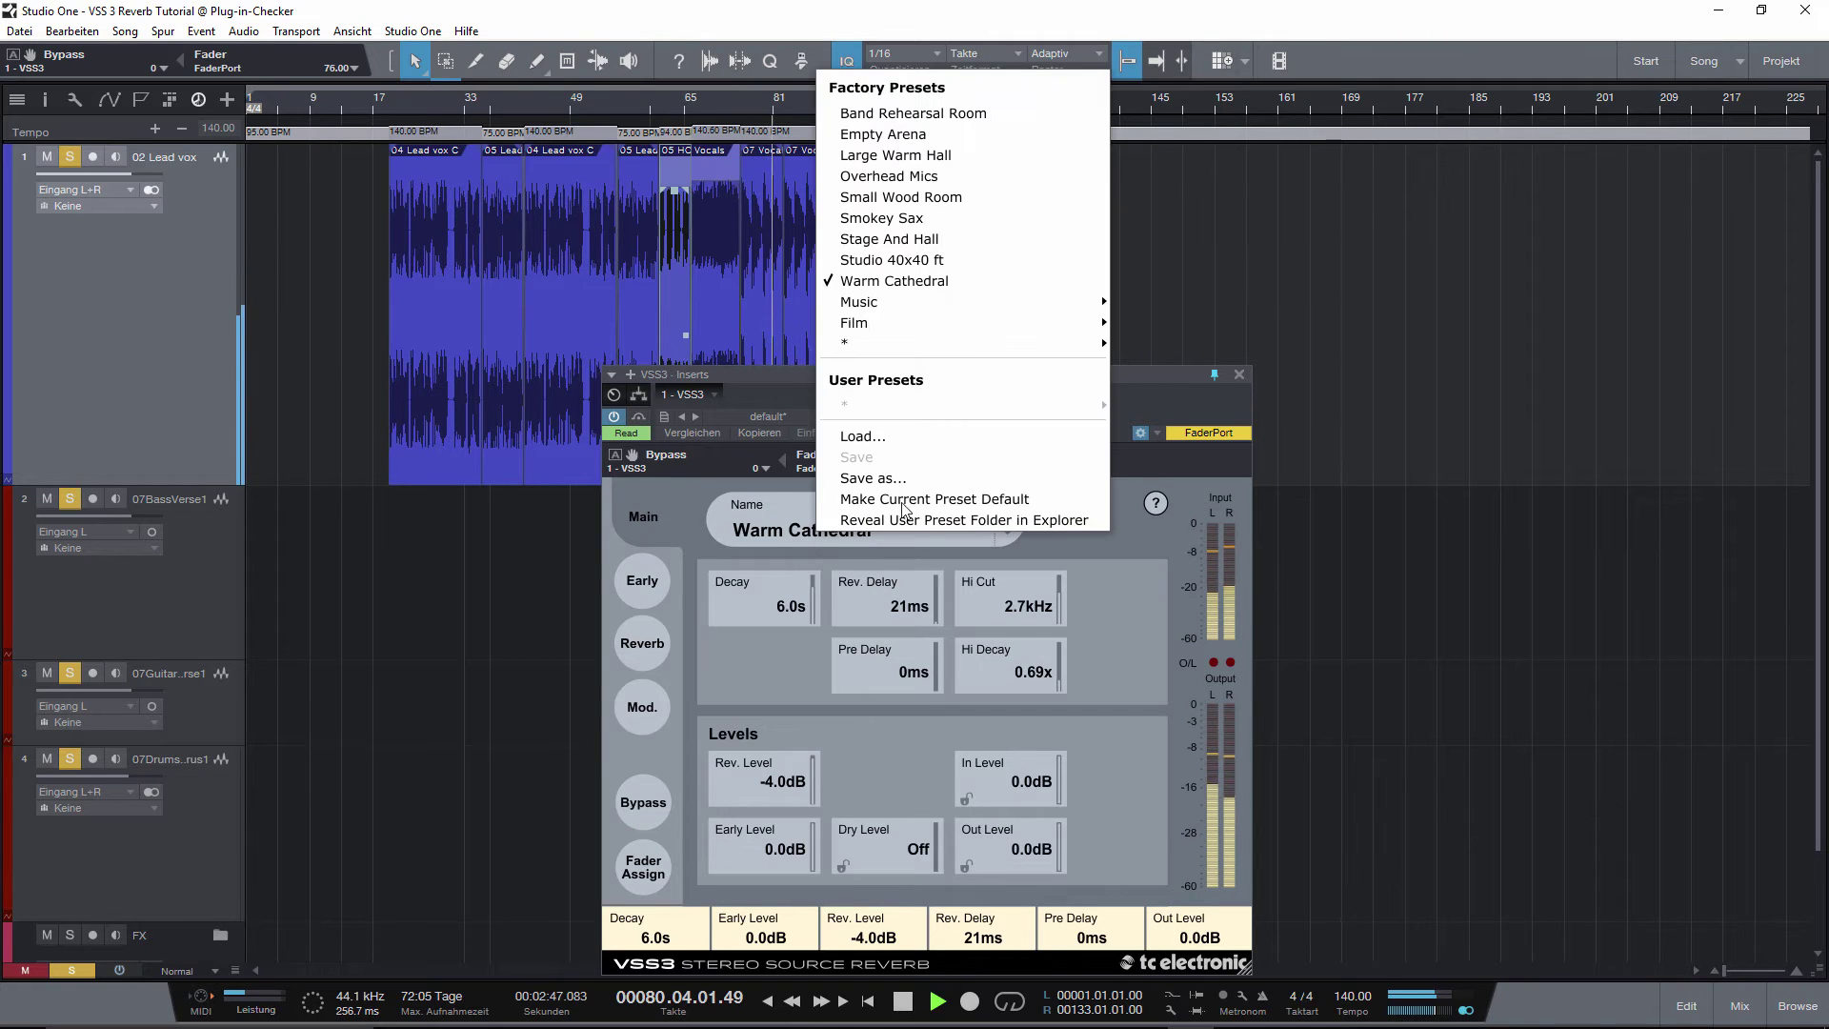
mouse_move(1081, 302)
mouse_move(1233, 303)
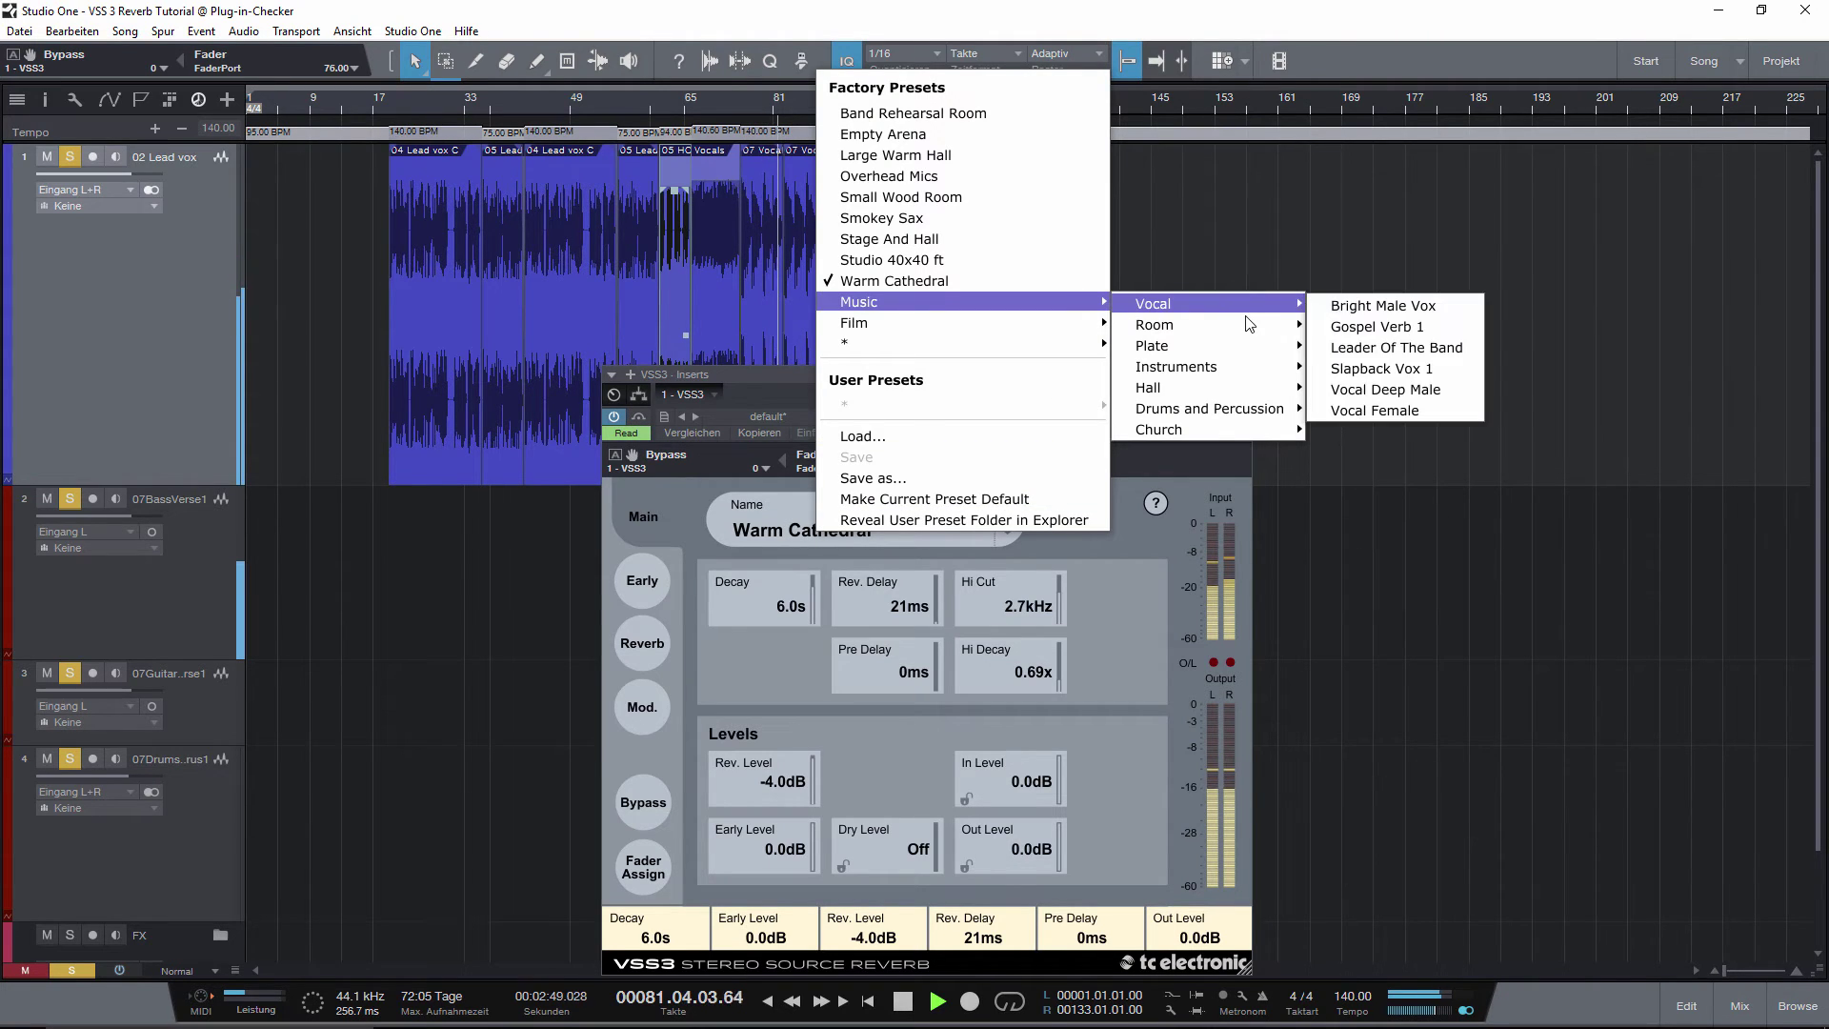
left_click(1360, 391)
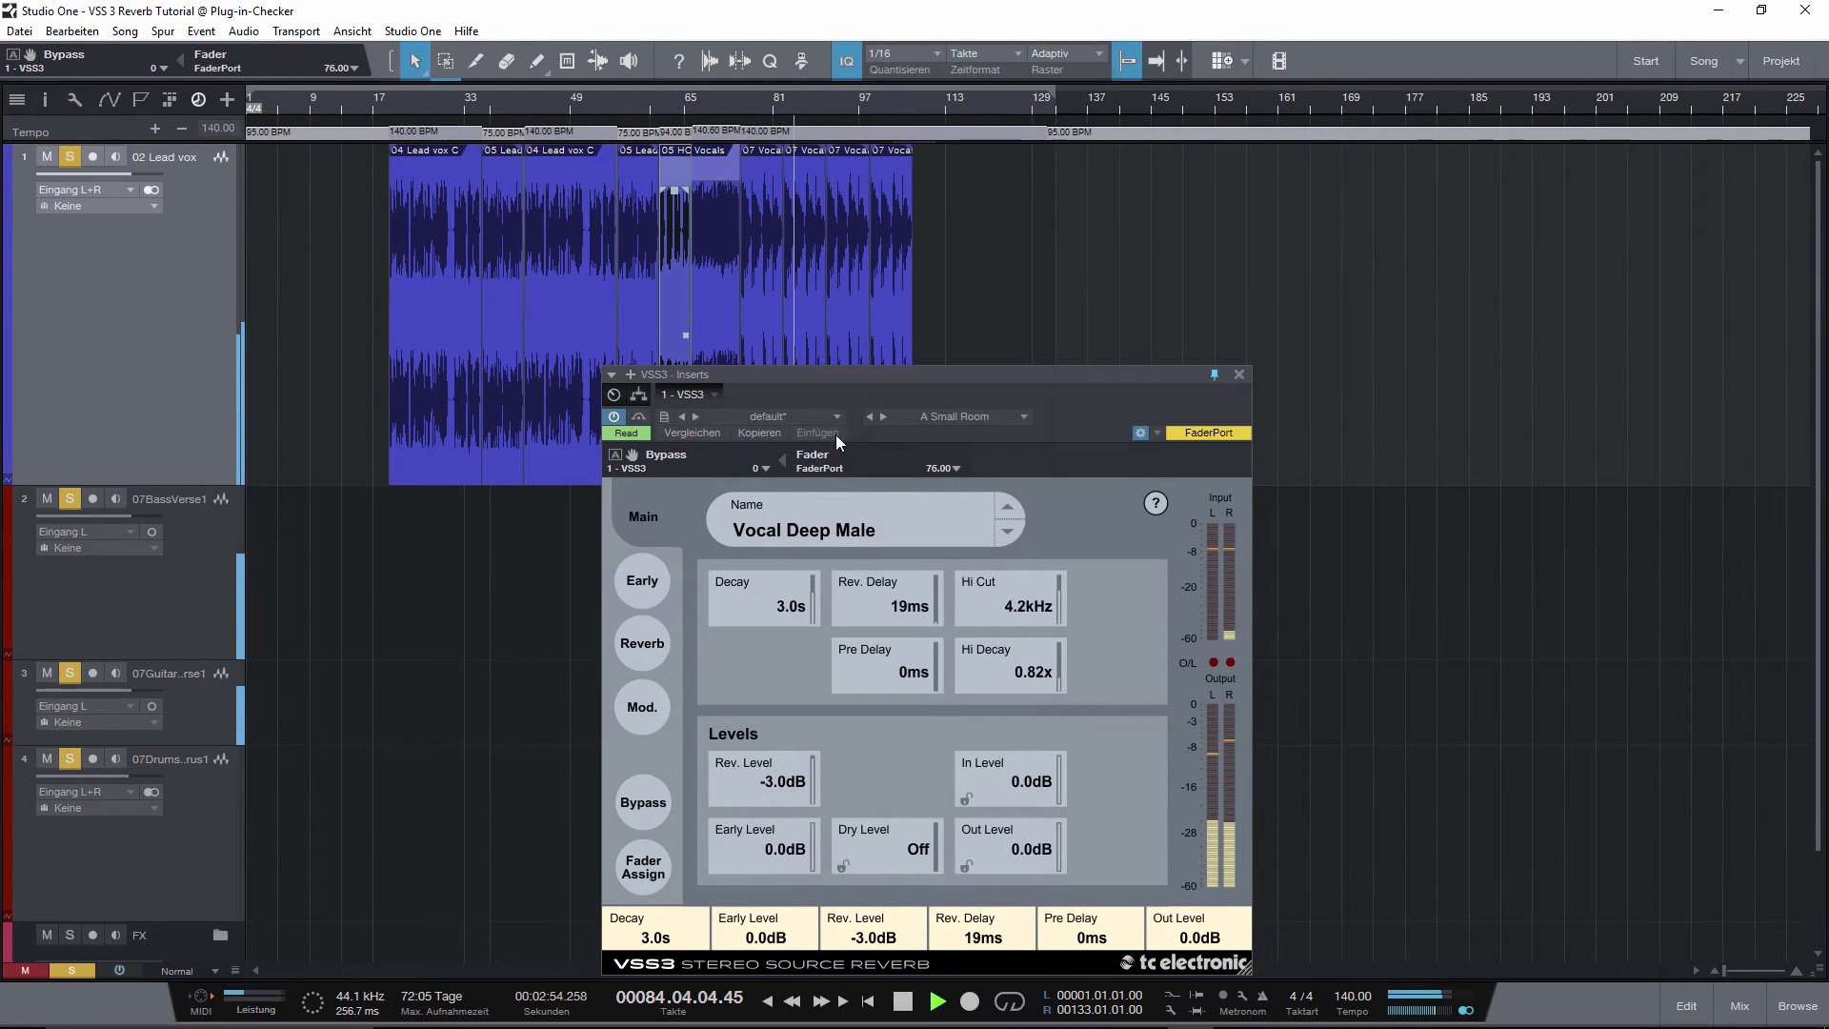
left_click(640, 417)
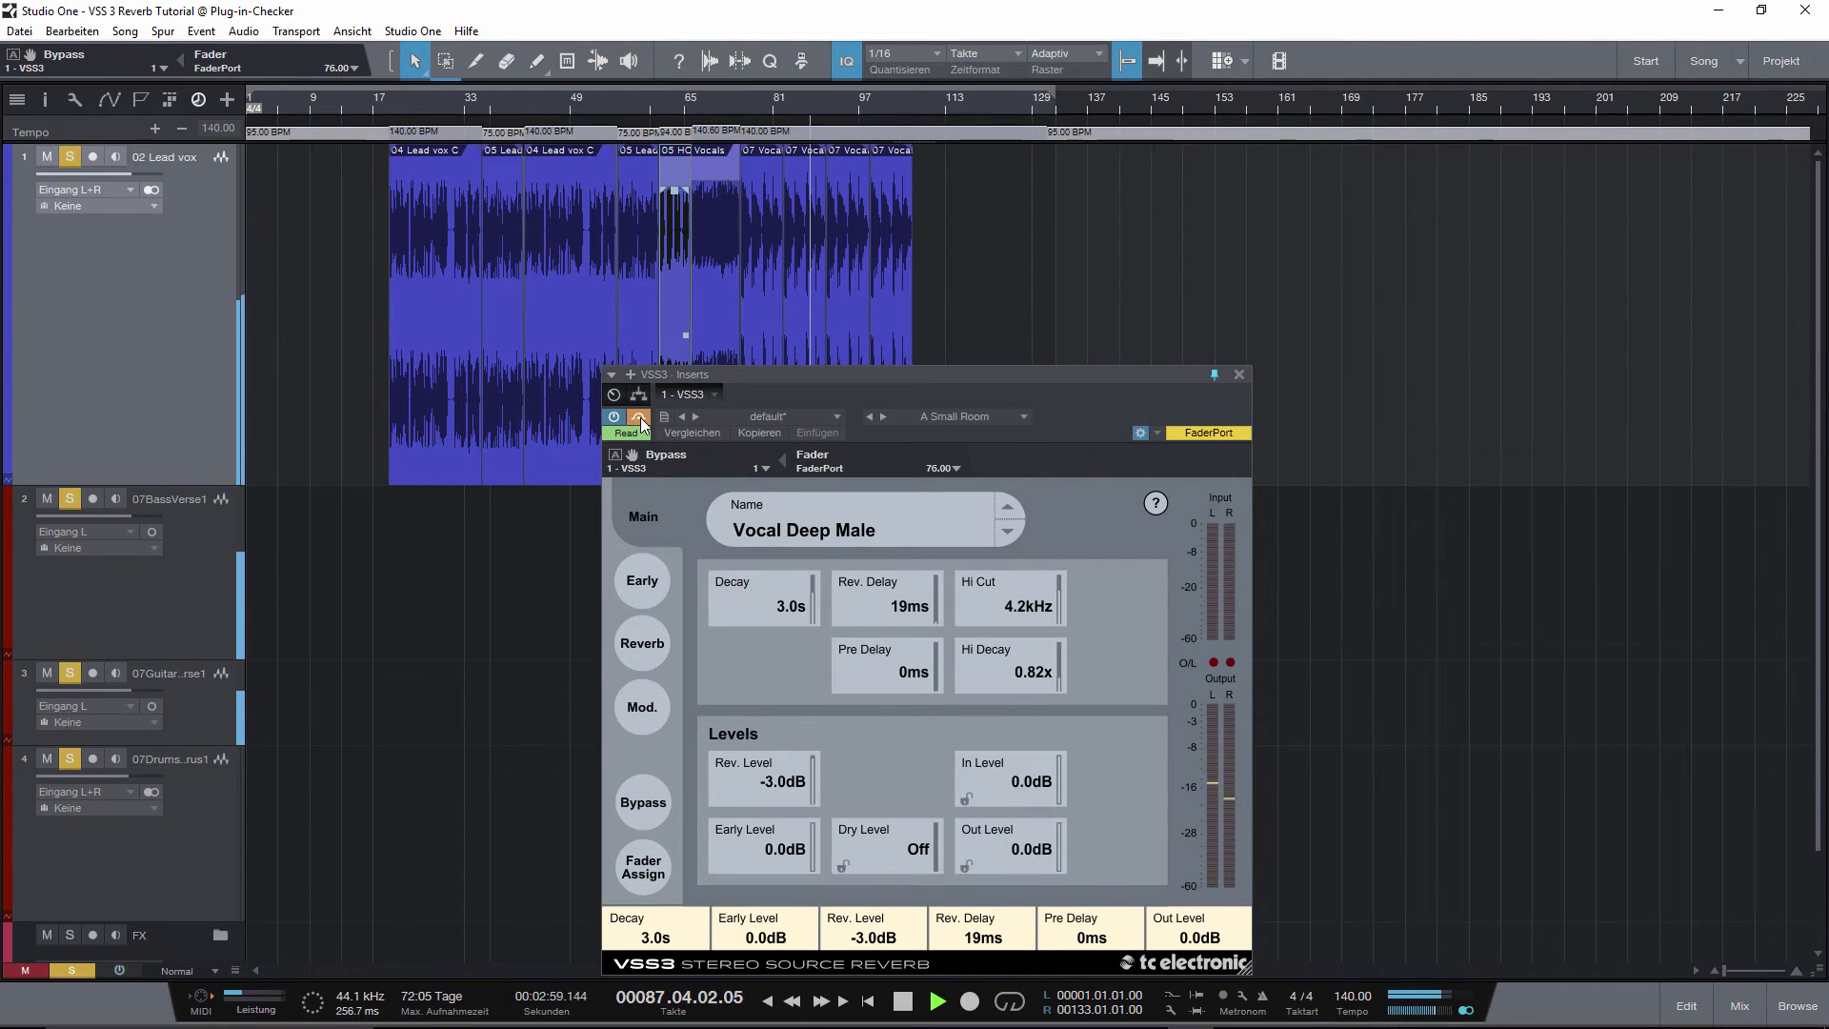
left_click(640, 418)
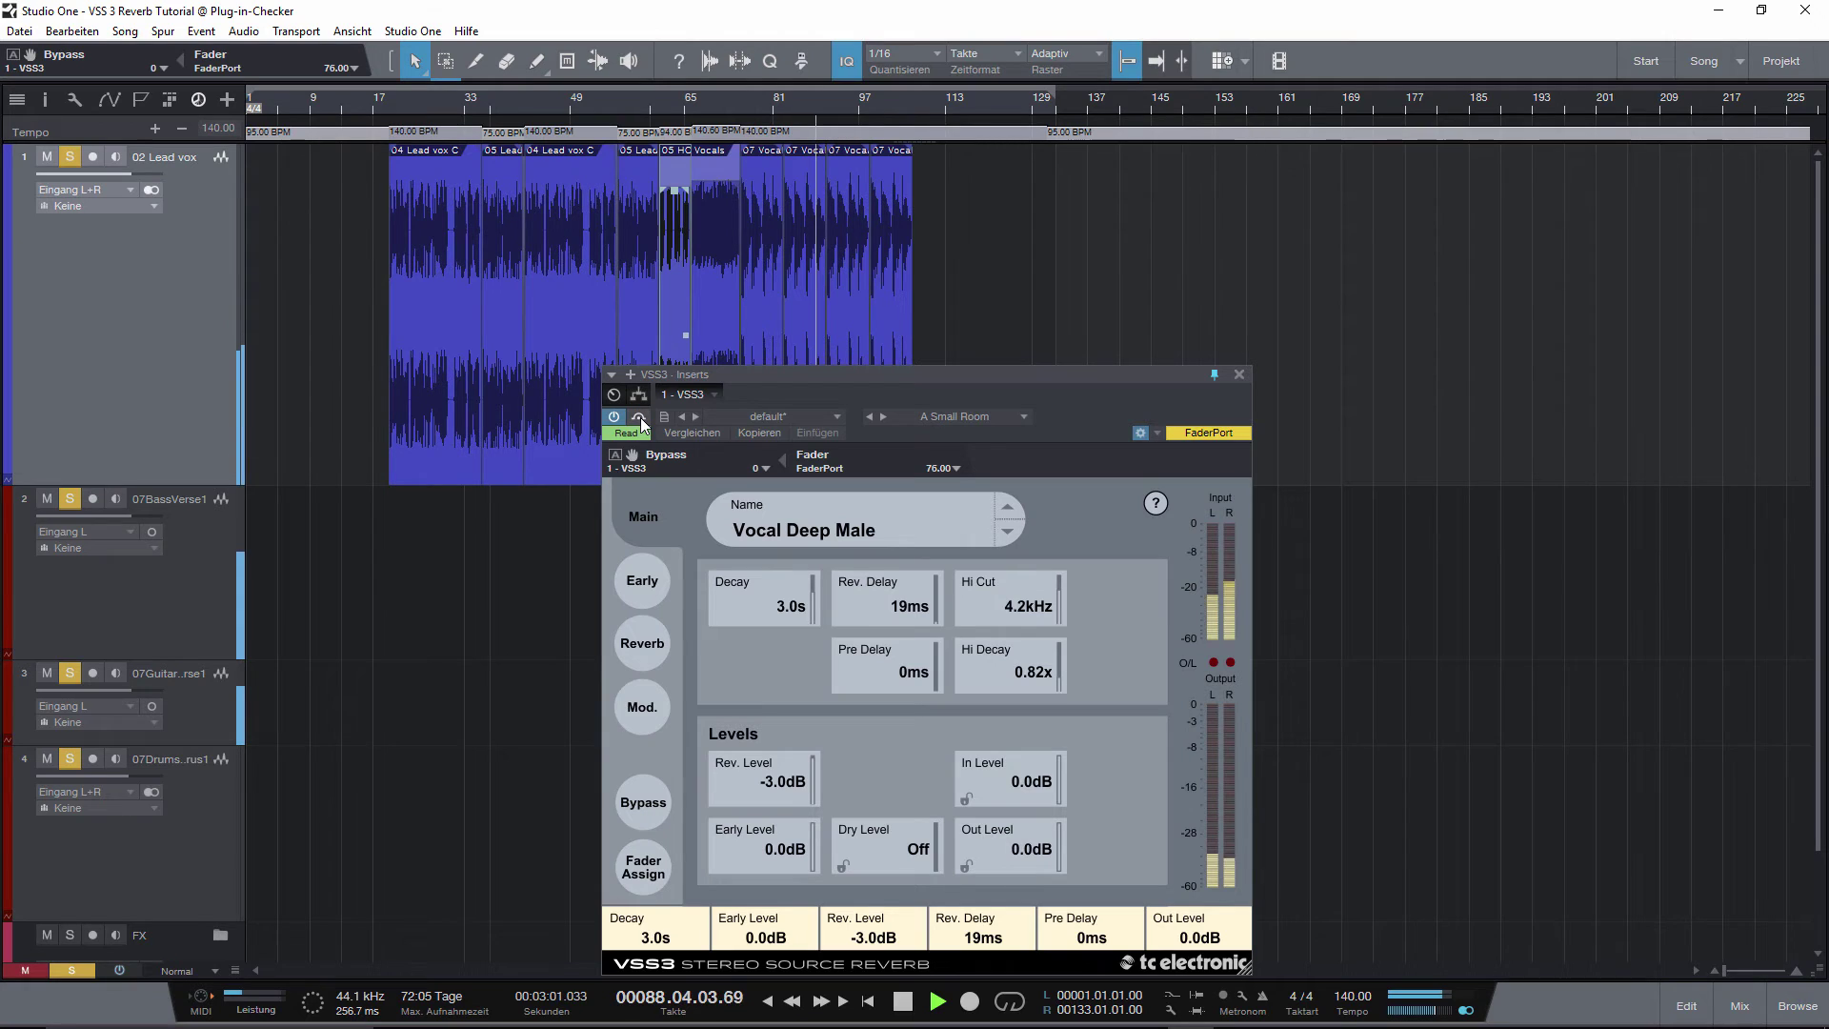
- Load the Bright Theatre preset from the music hall presets and compare it with the bypassed vocal, leaving the reverb active
left_click(870, 528)
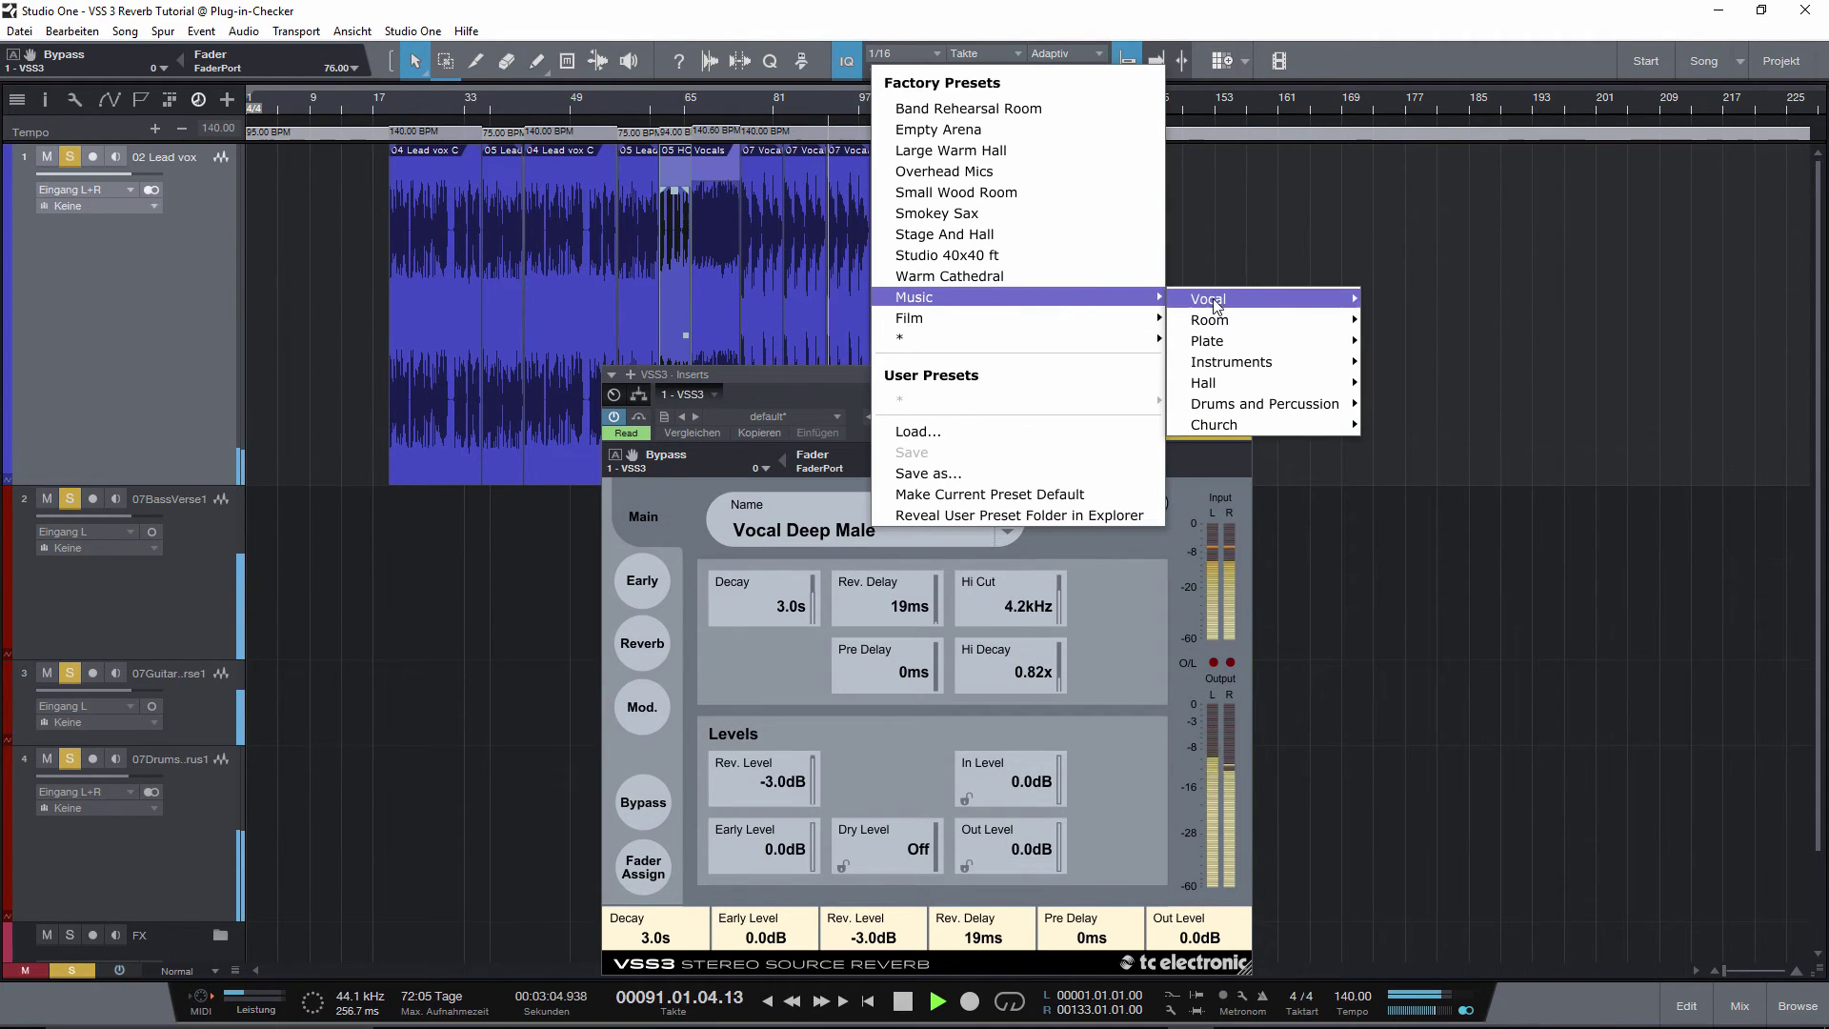
mouse_move(1229, 382)
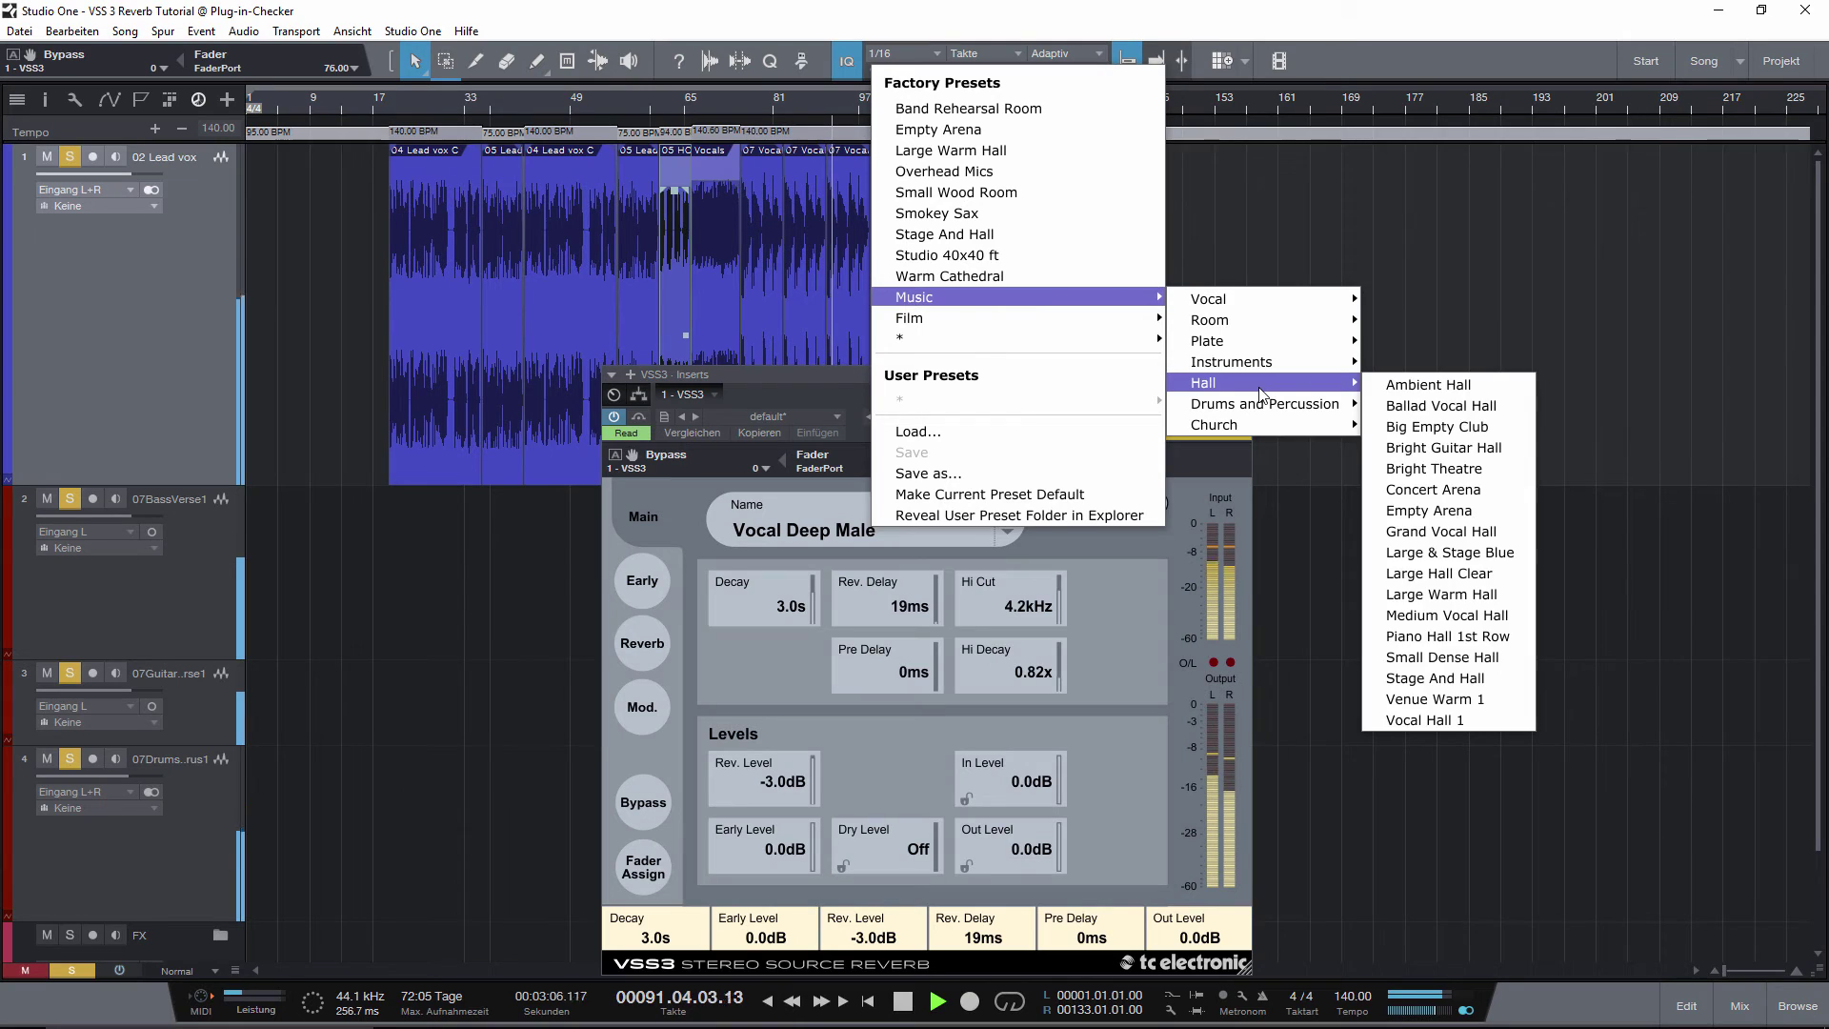
left_click(1433, 468)
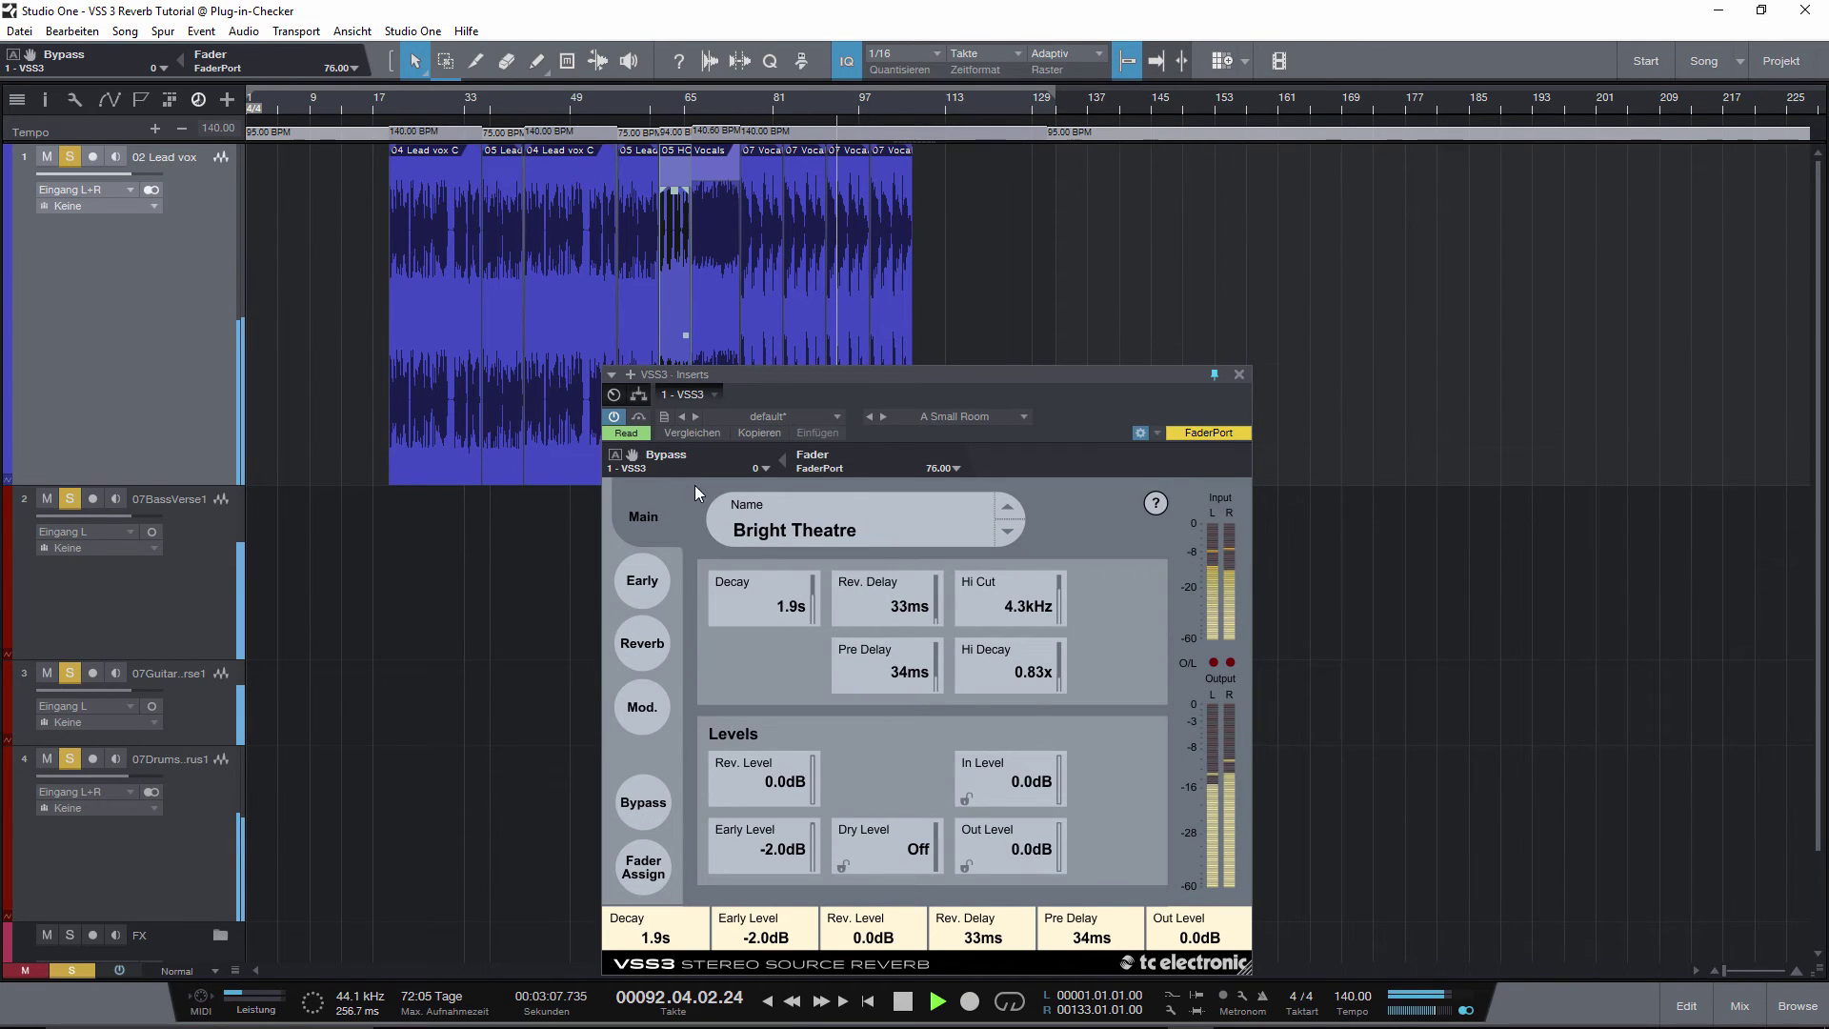
left_click(642, 419)
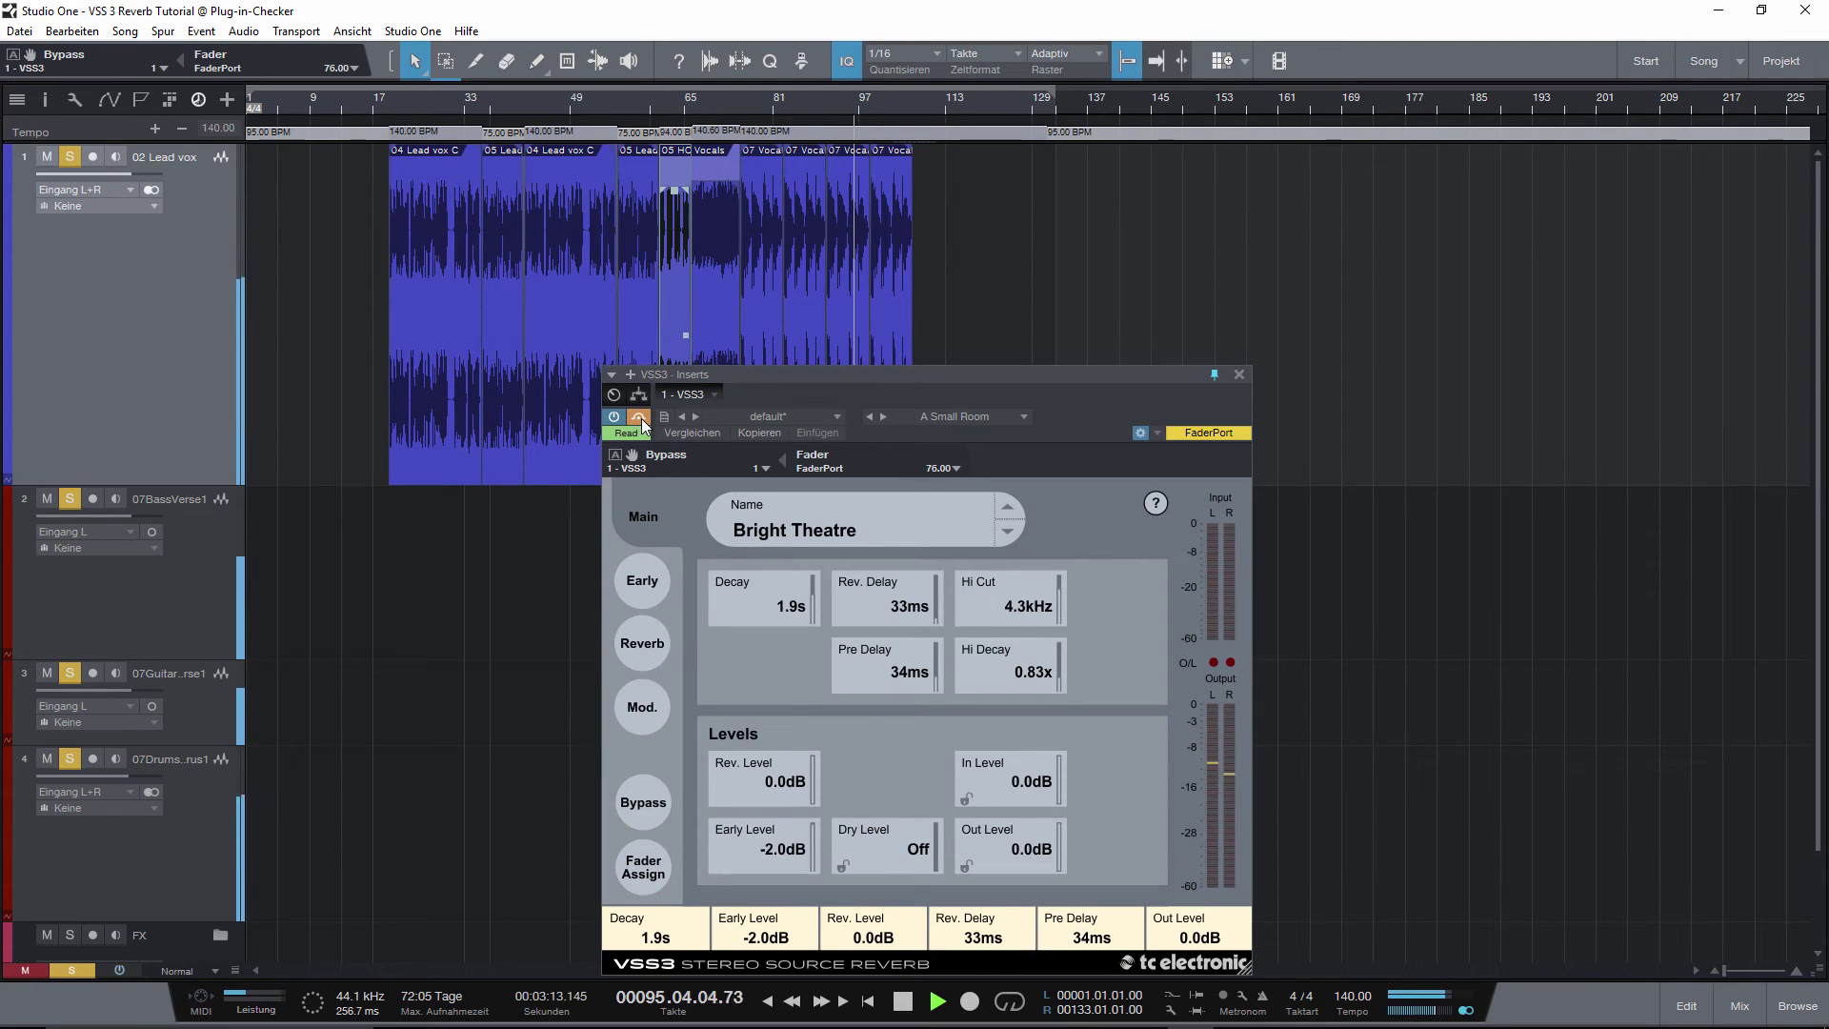
left_click(643, 419)
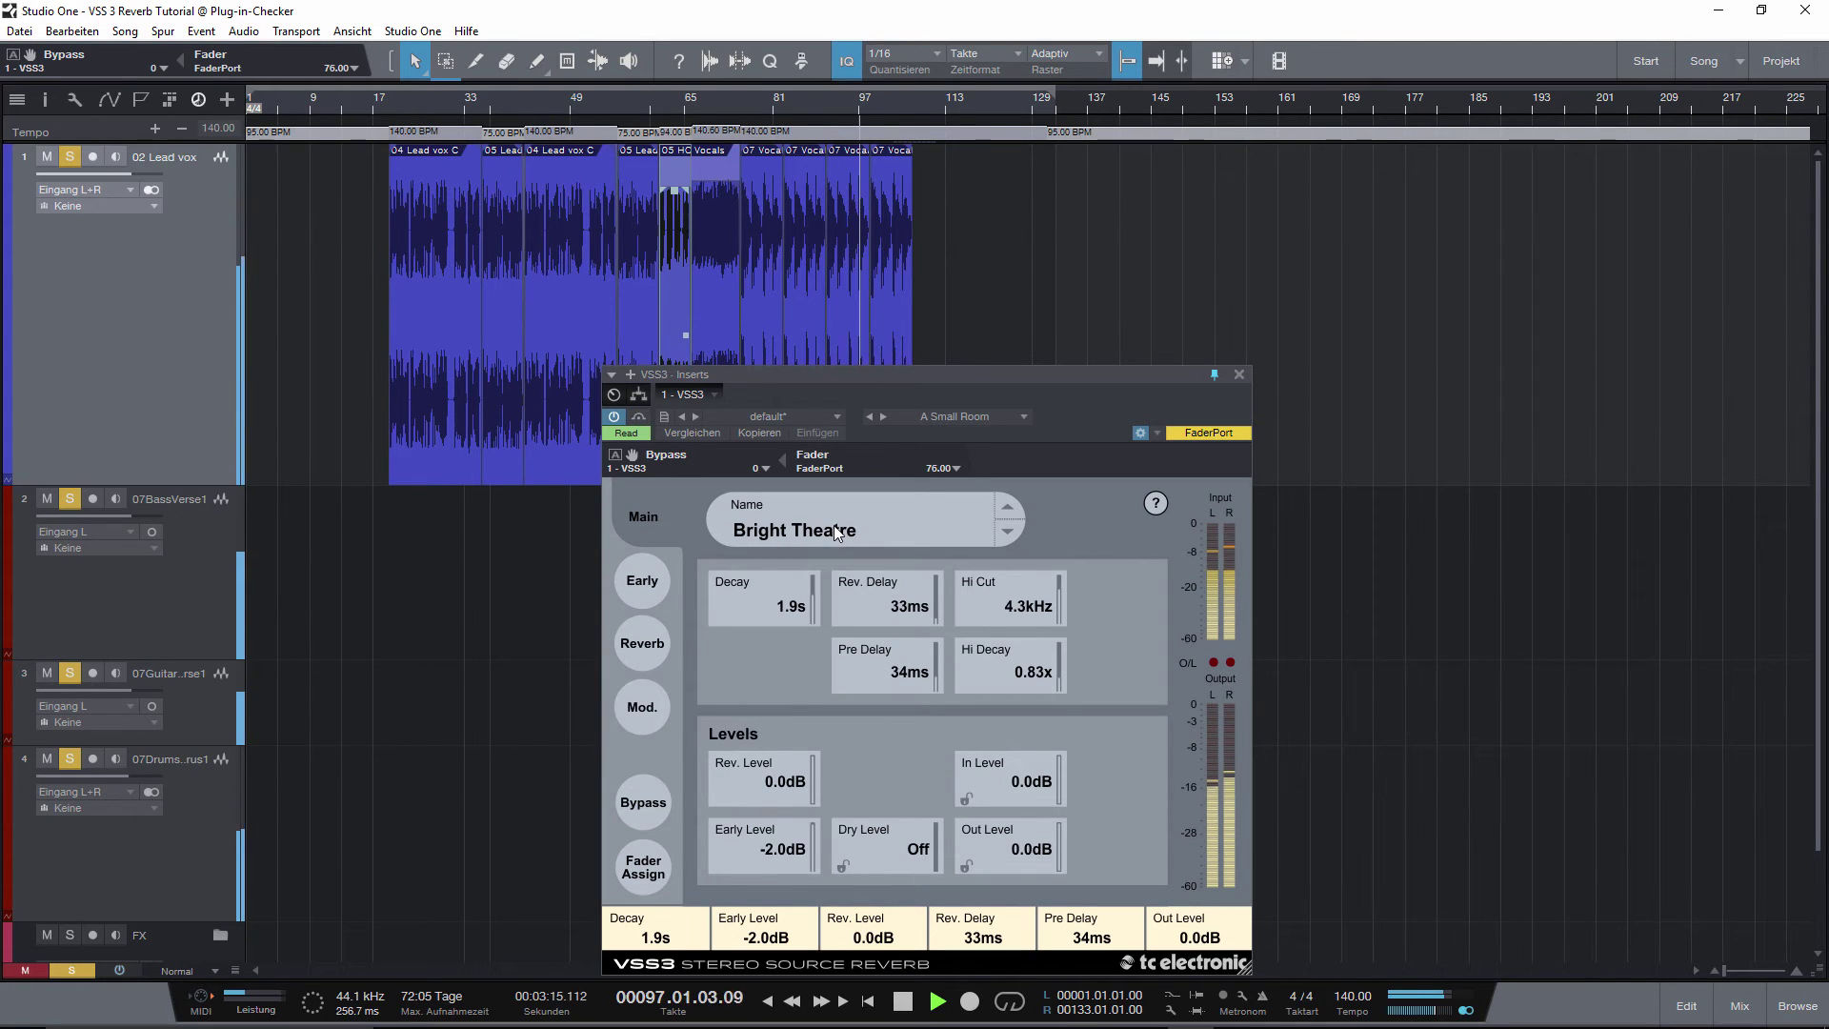
- Load the Empty Arena factory preset and switch between the active and bypassed reverb to compare them, leaving the reverb bypassed
left_click(897, 503)
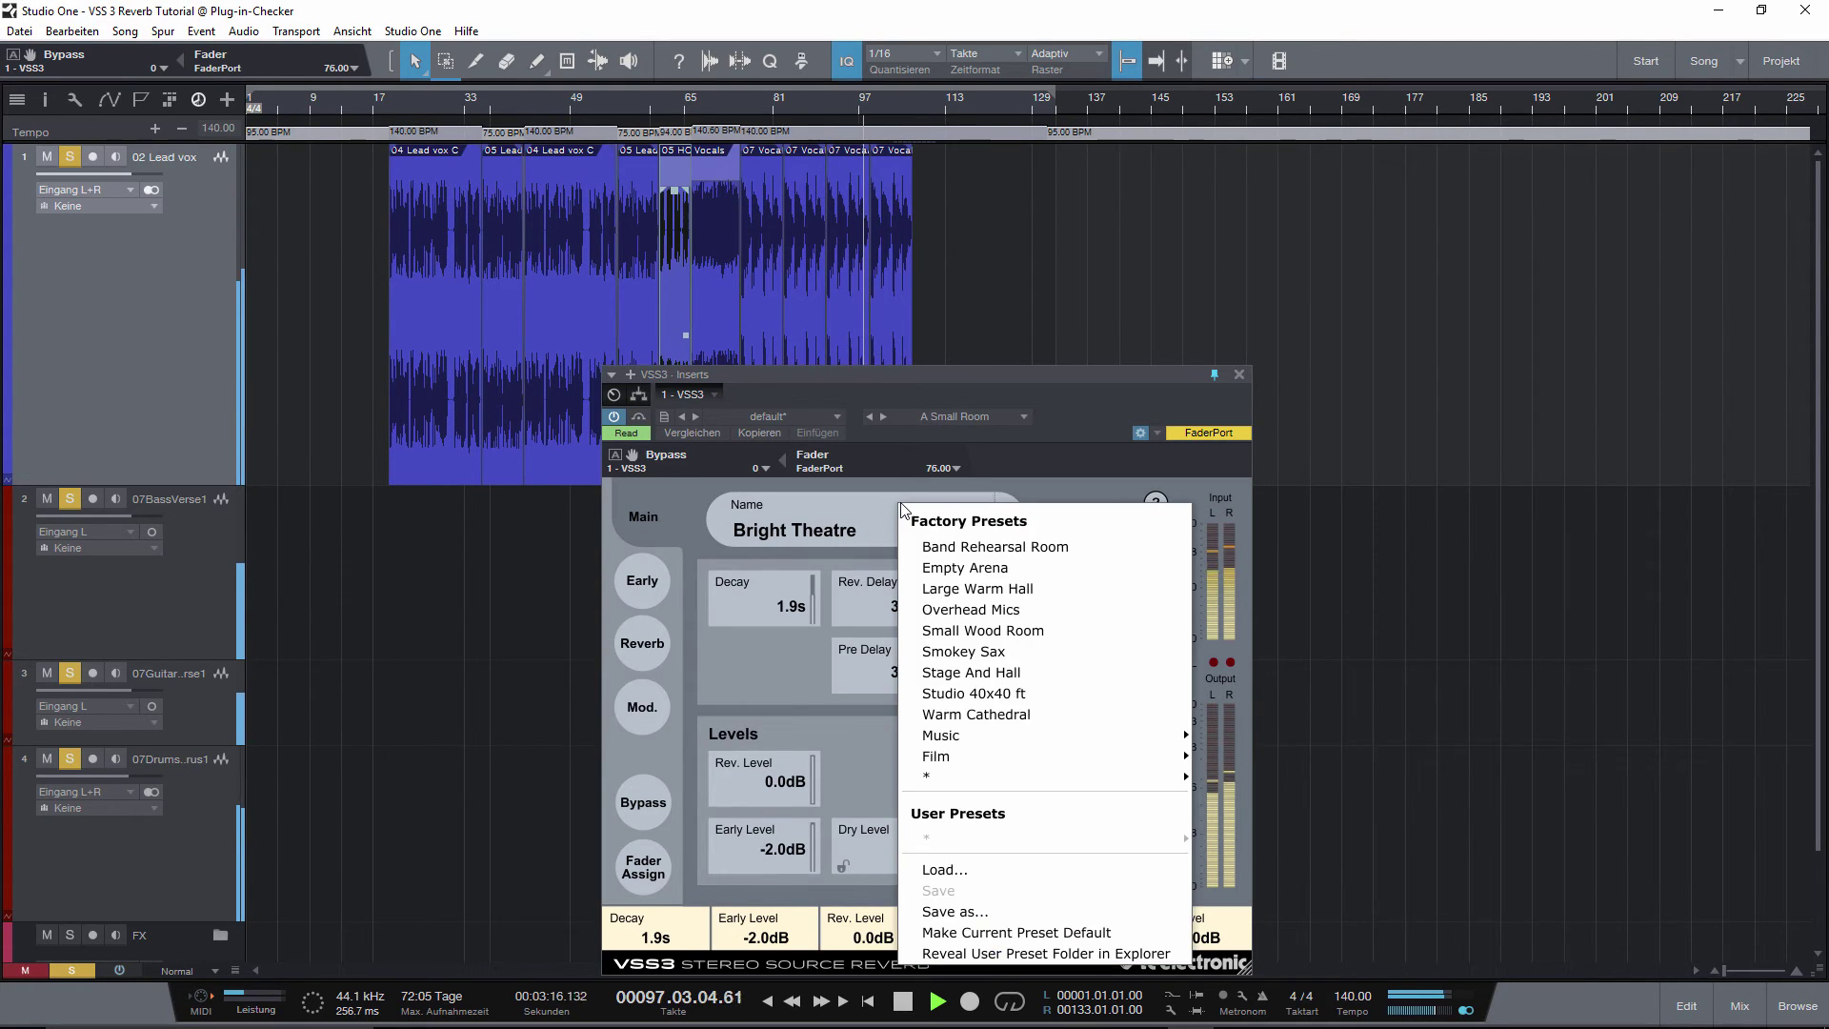
left_click(991, 567)
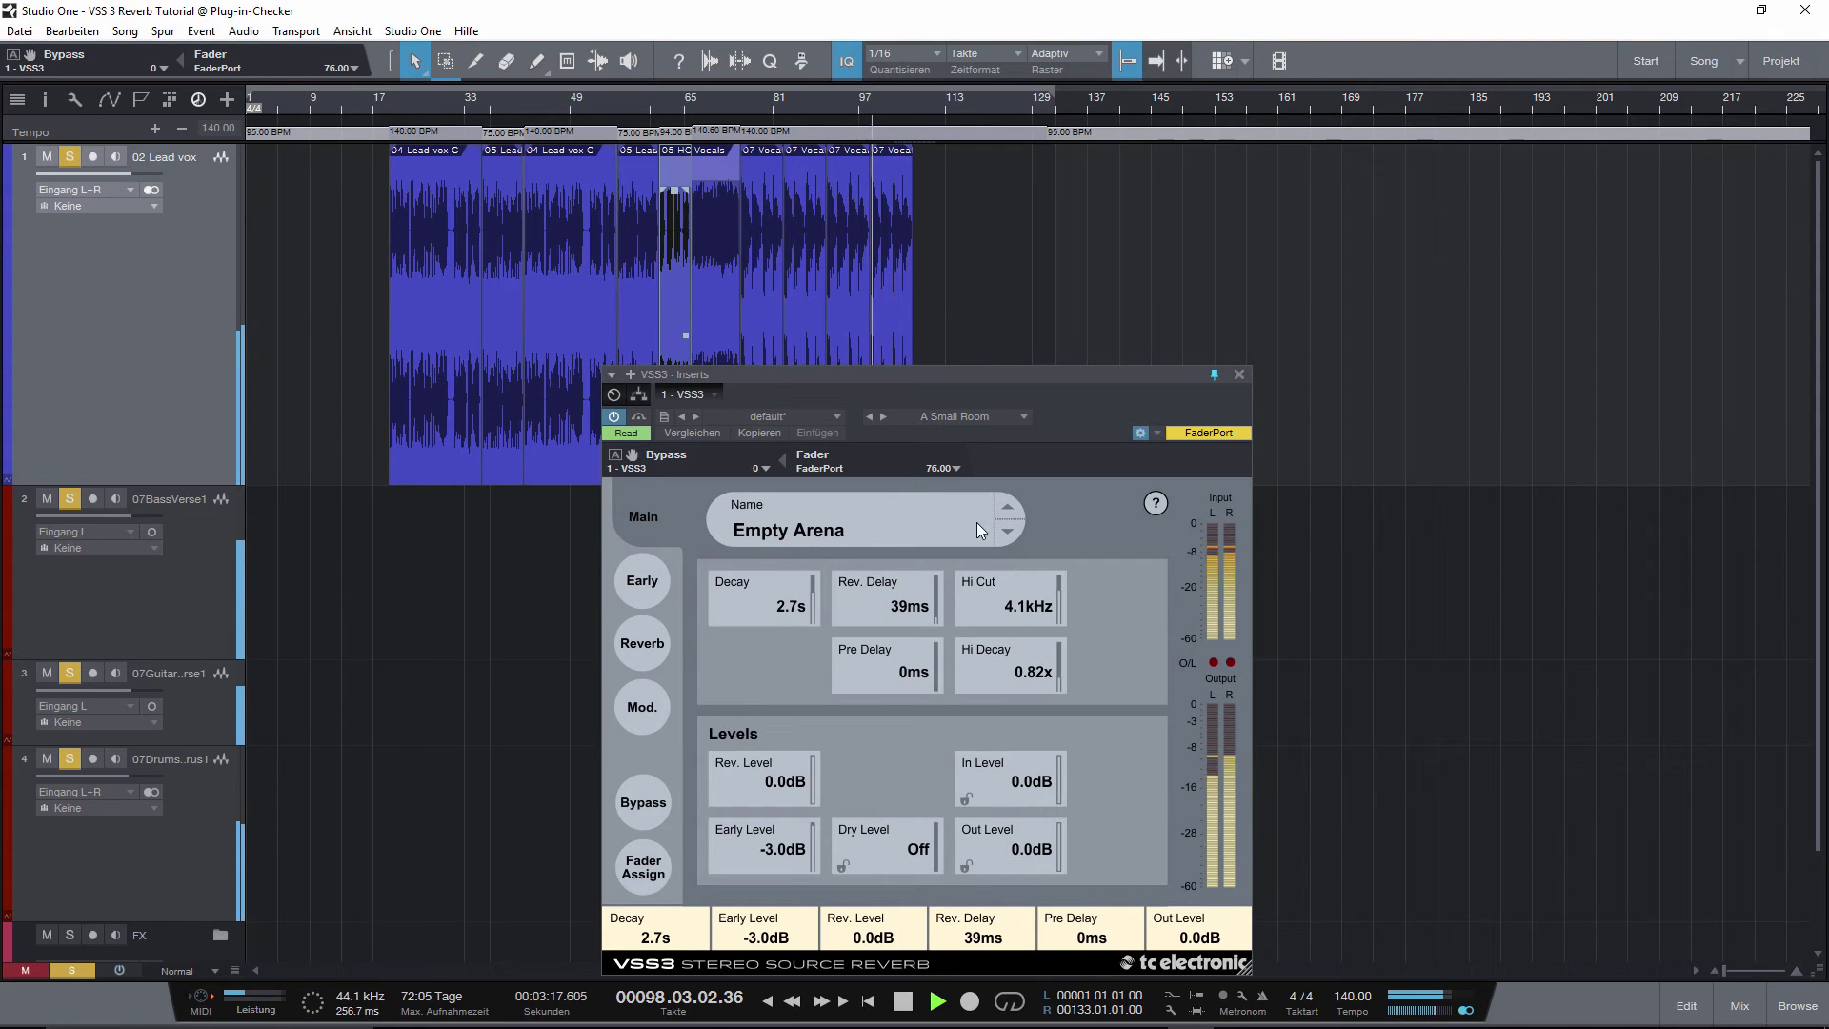
left_click(640, 417)
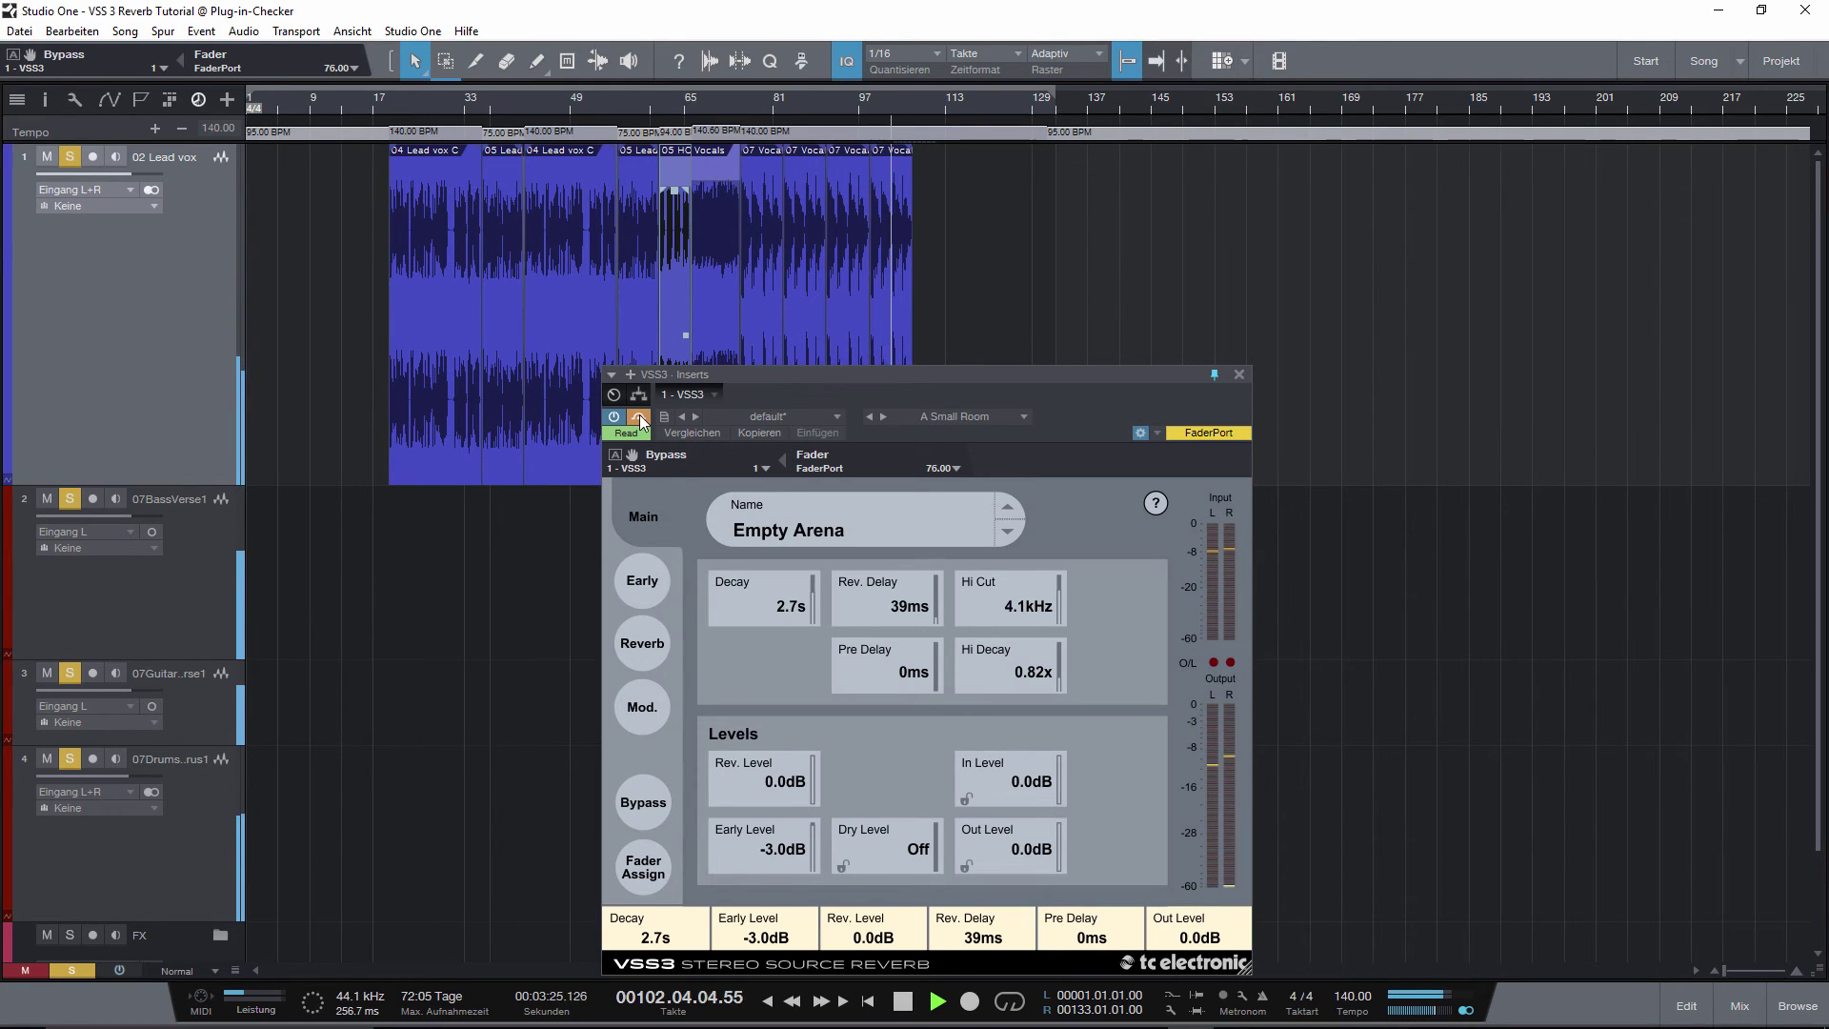
left_click(638, 417)
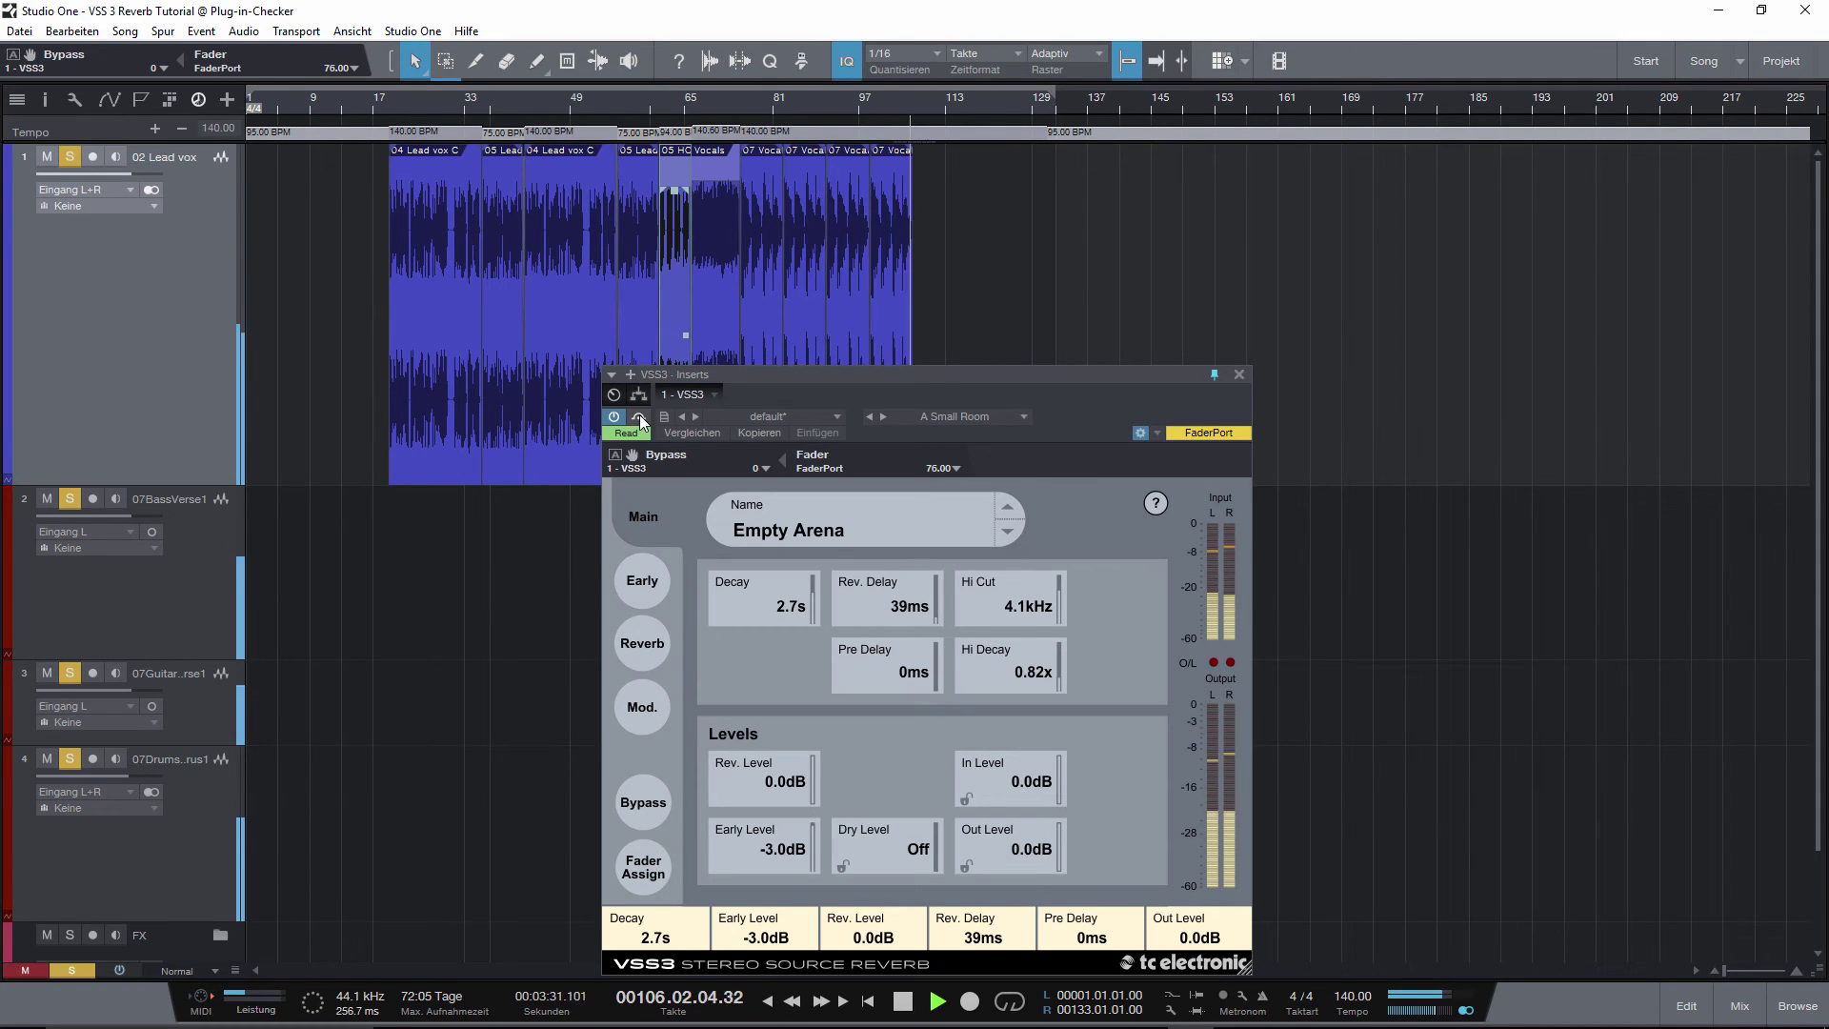
left_click(638, 416)
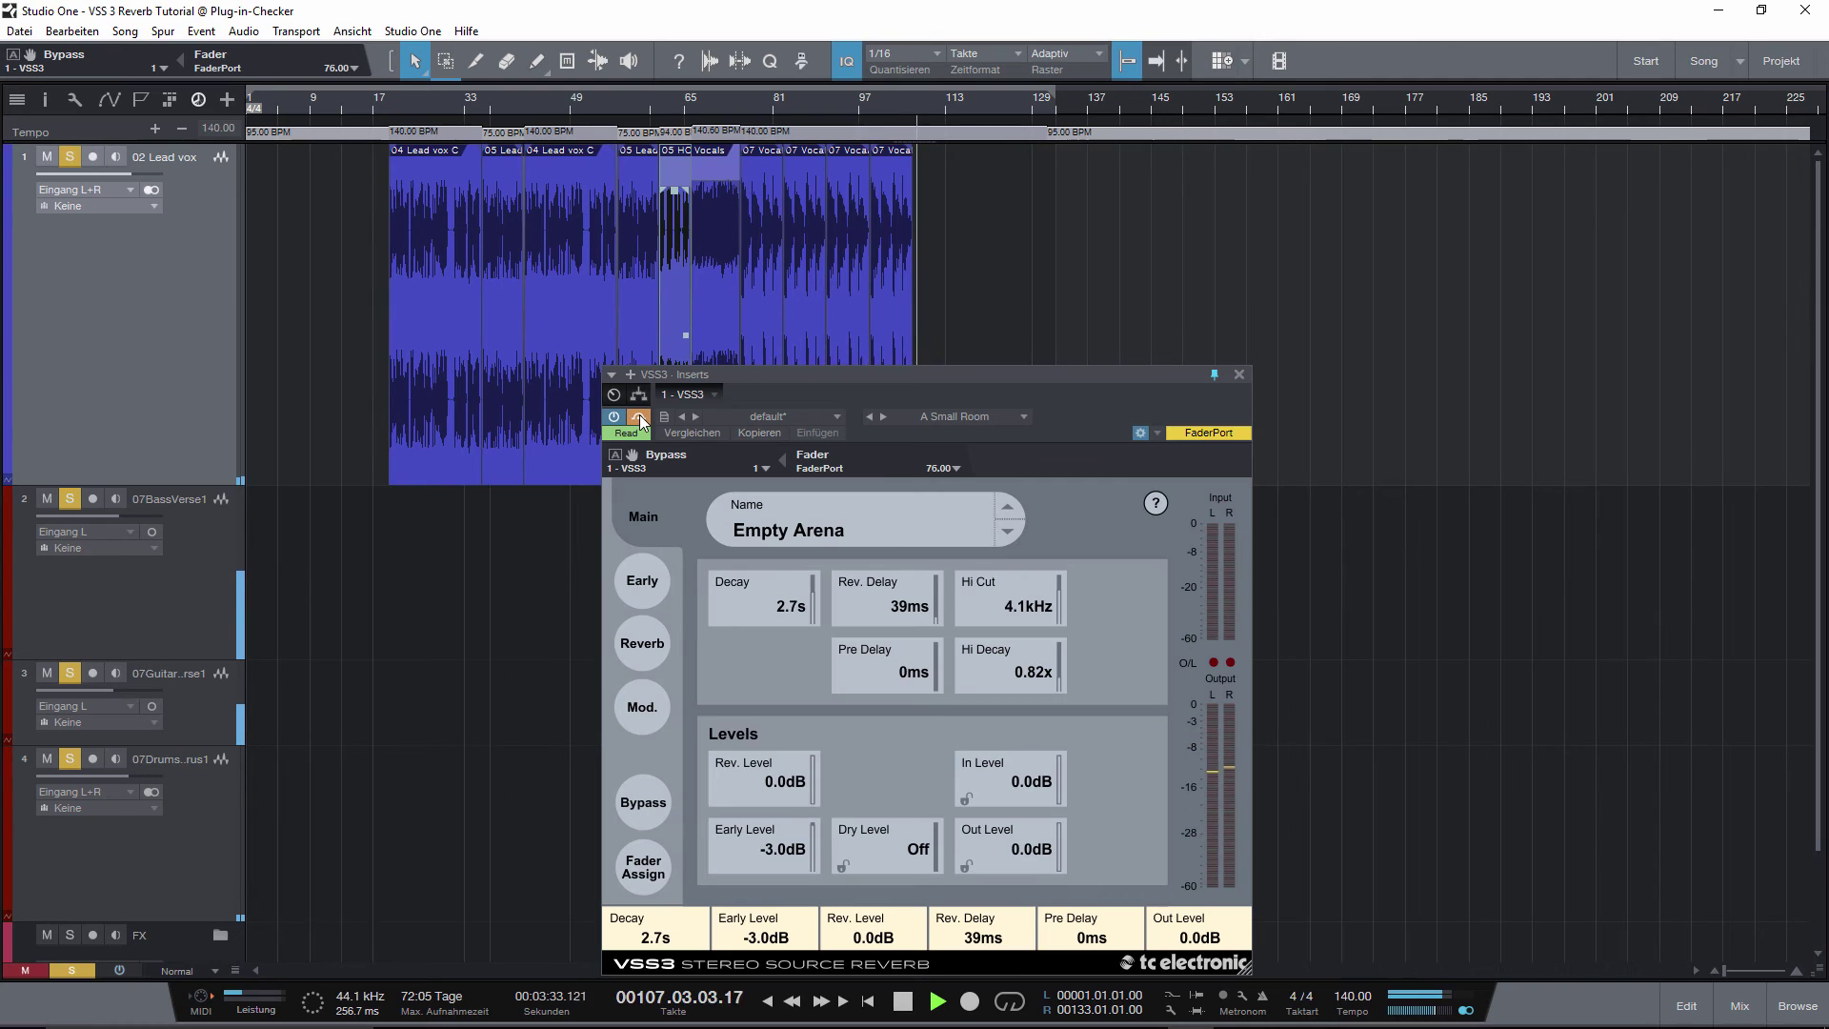